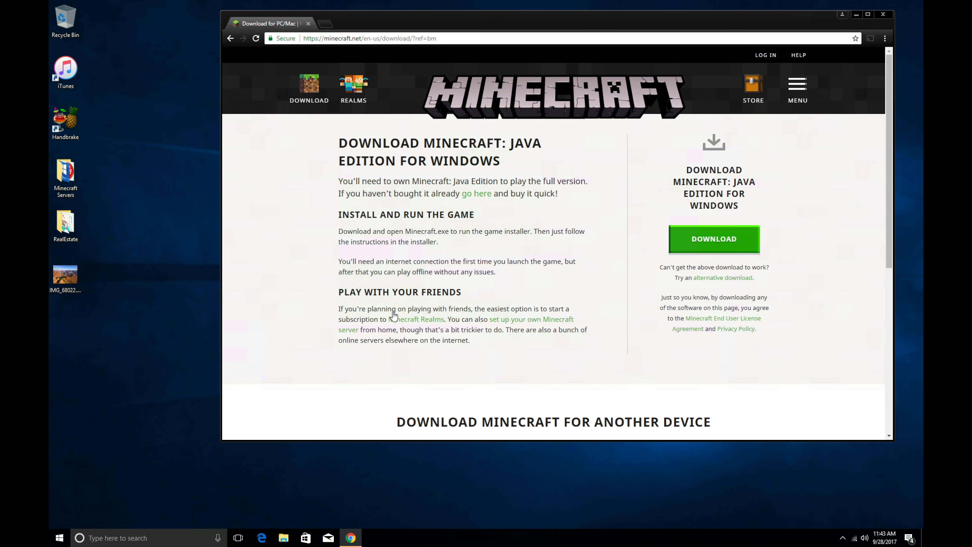
Step: Follow the 'set up your own Minecraft server' link to minecraft.net's server download page
{"action": "left_click", "coordinate": [519, 323]}
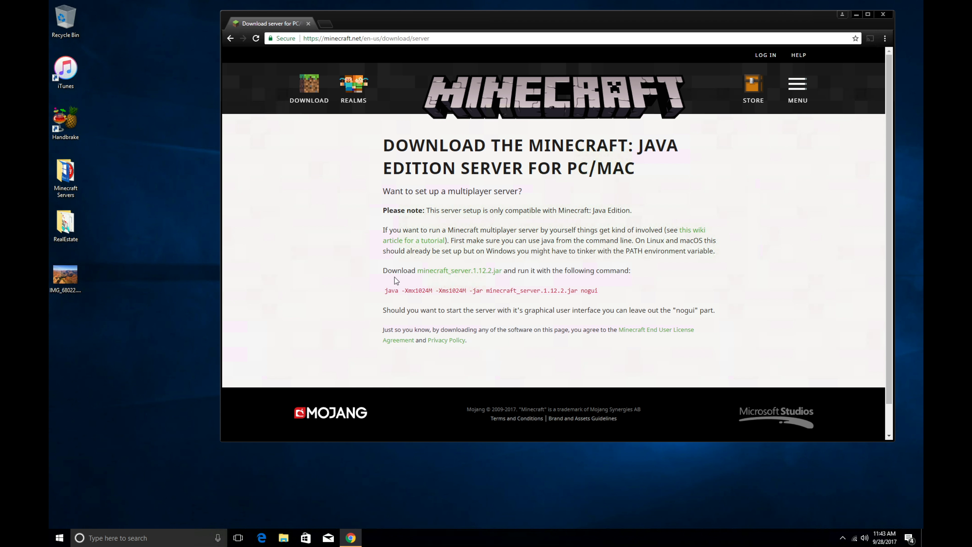
Step: Download the minecraft_server.1.12.2.jar server file and open a new browser tab
{"action": "double_click", "coordinate": [433, 271]}
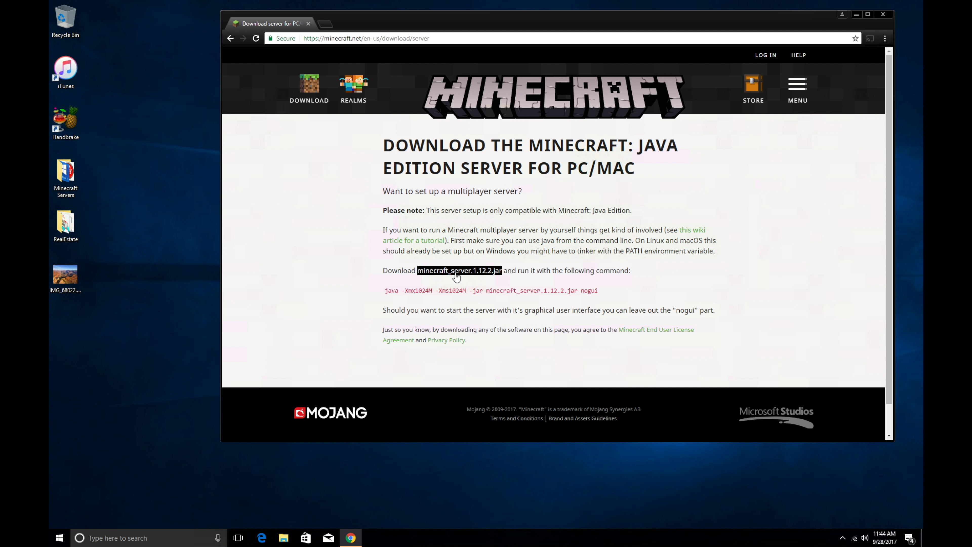
{"action": "left_click", "coordinate": [498, 274]}
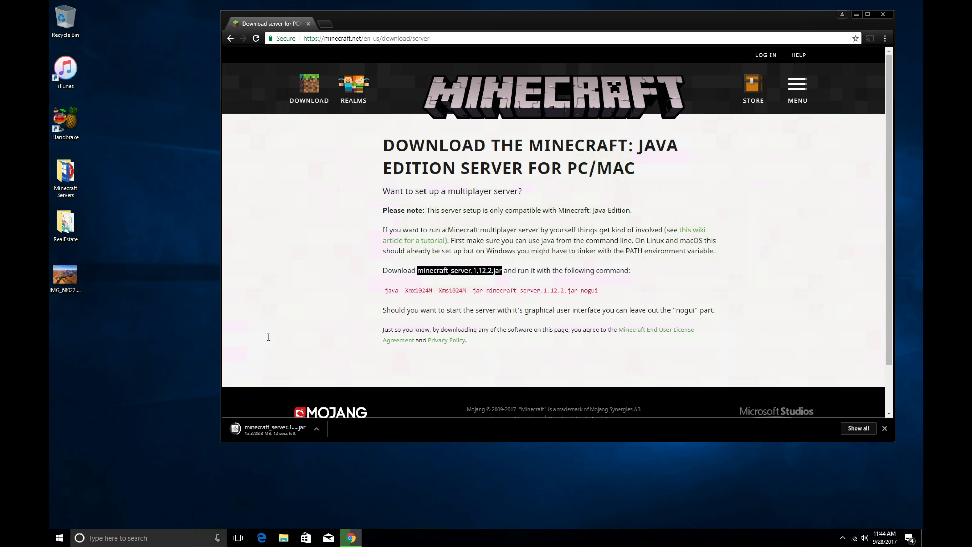
{"action": "left_click", "coordinate": [327, 25]}
Step: Search Google for 'java download' and open the java.com Free Java Software result
{"action": "type", "text": "google"}
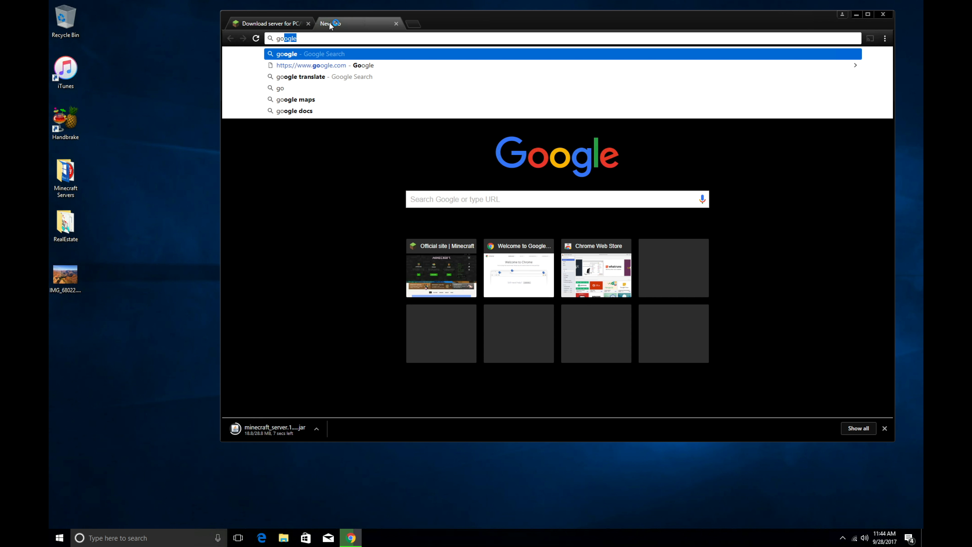
{"action": "key", "text": "Return"}
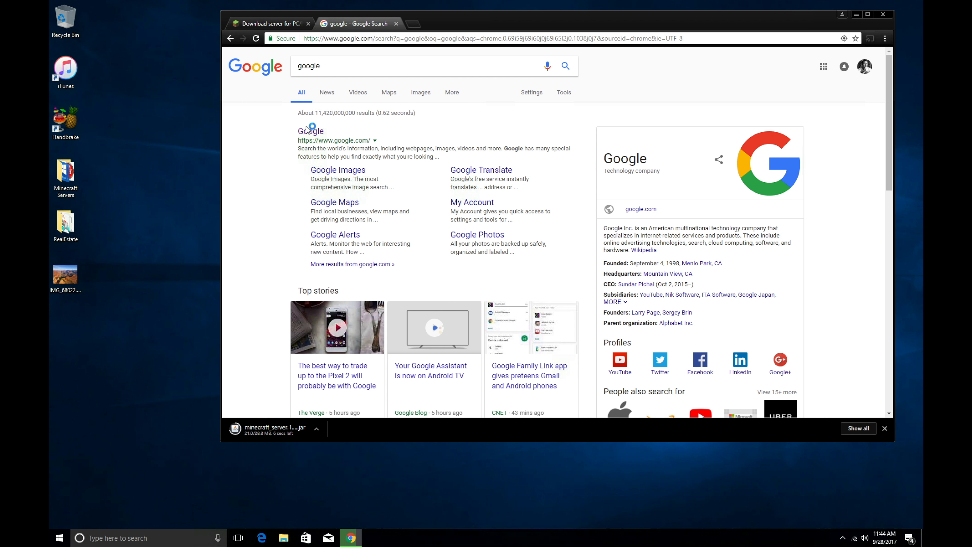
{"action": "left_click", "coordinate": [310, 131]}
{"action": "type", "text": "ja"}
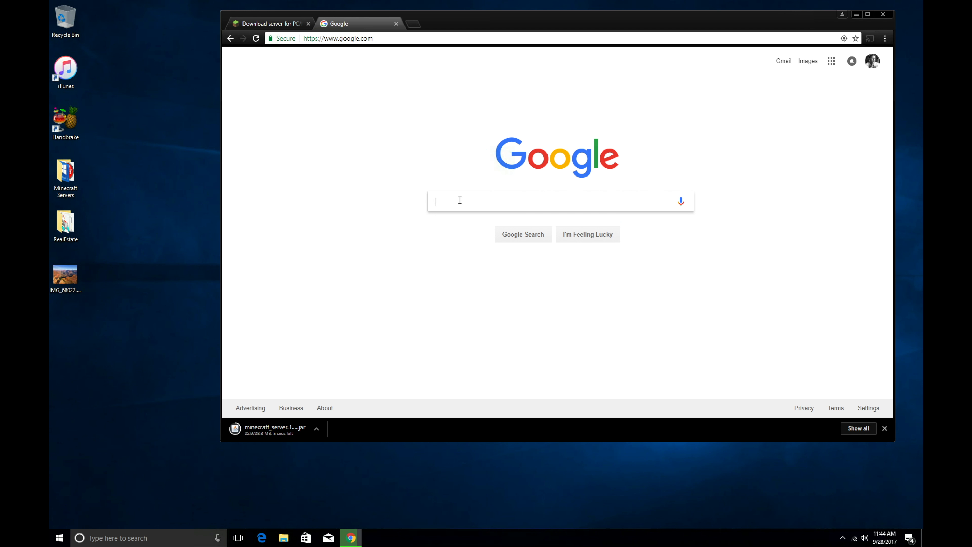
{"action": "type", "text": "va do"}
{"action": "key", "text": "Down"}
{"action": "key", "text": "Return"}
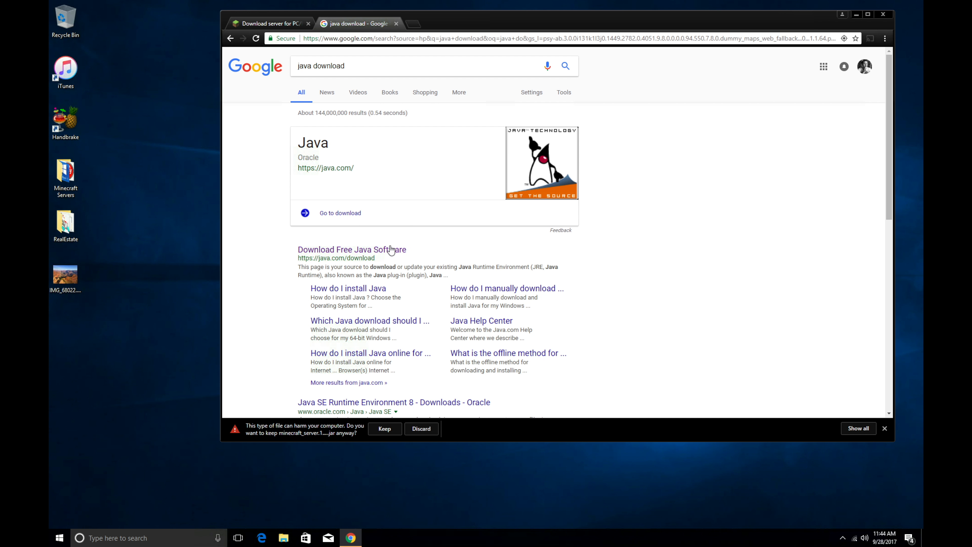
{"action": "left_click", "coordinate": [377, 251]}
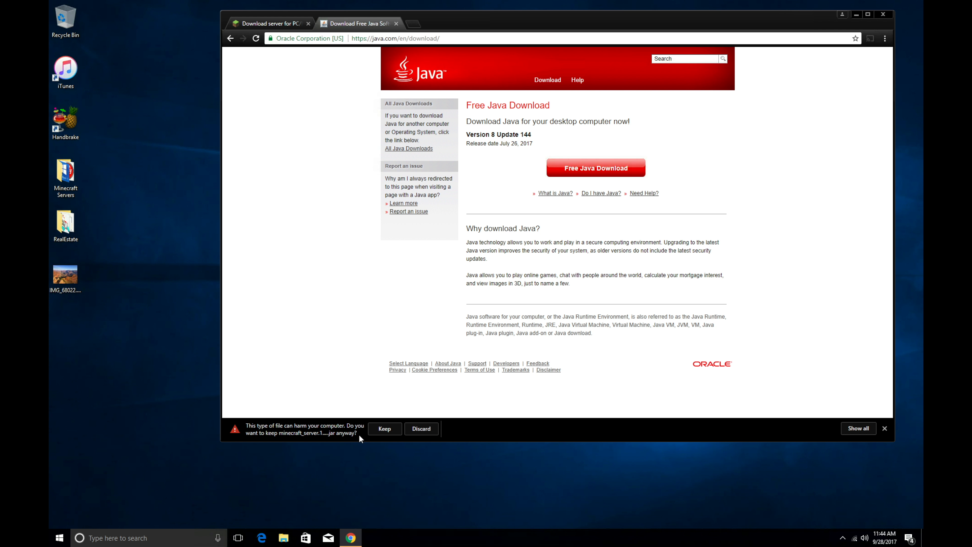
Step: Keep the flagged server jar download and download JavaSetup8u144.exe from java.com
{"action": "left_click", "coordinate": [384, 429]}
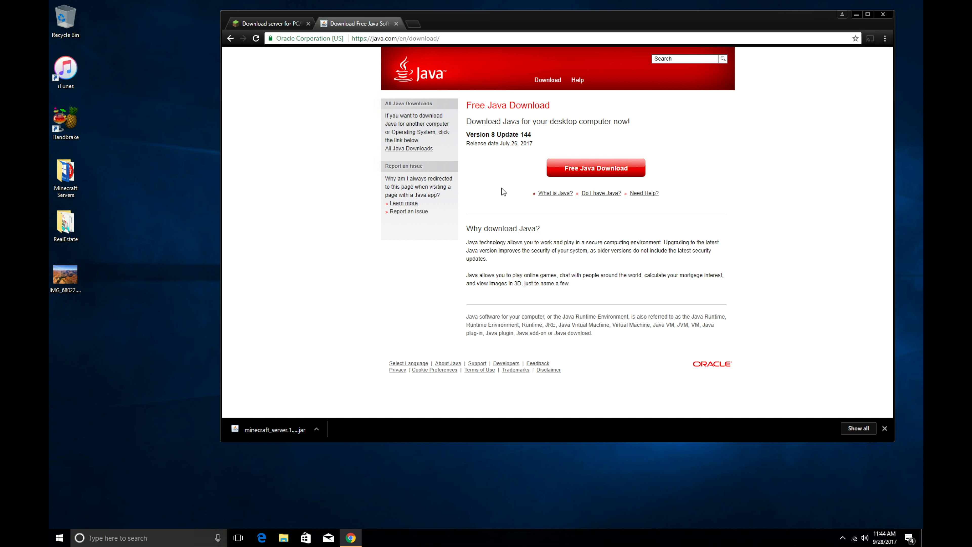
{"action": "left_click", "coordinate": [574, 169]}
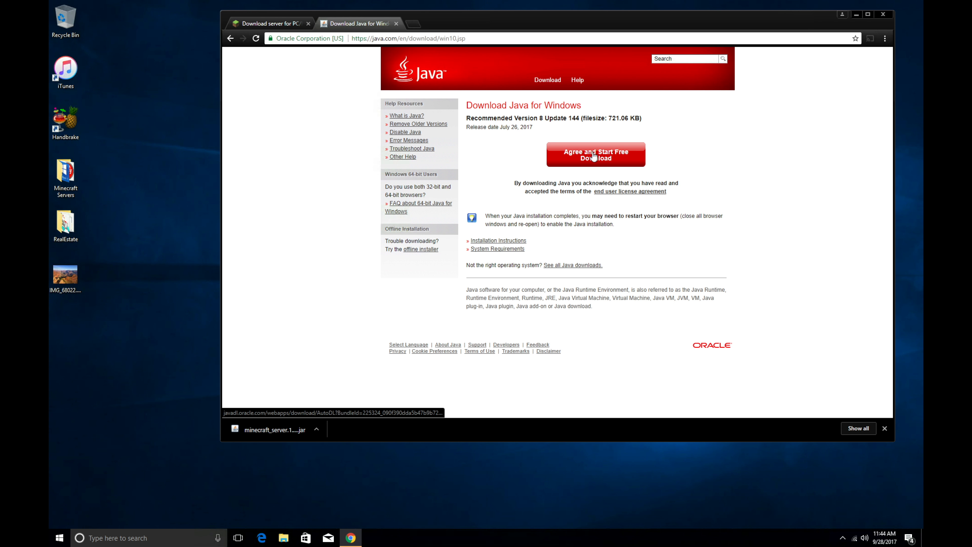
{"action": "left_click", "coordinate": [616, 157]}
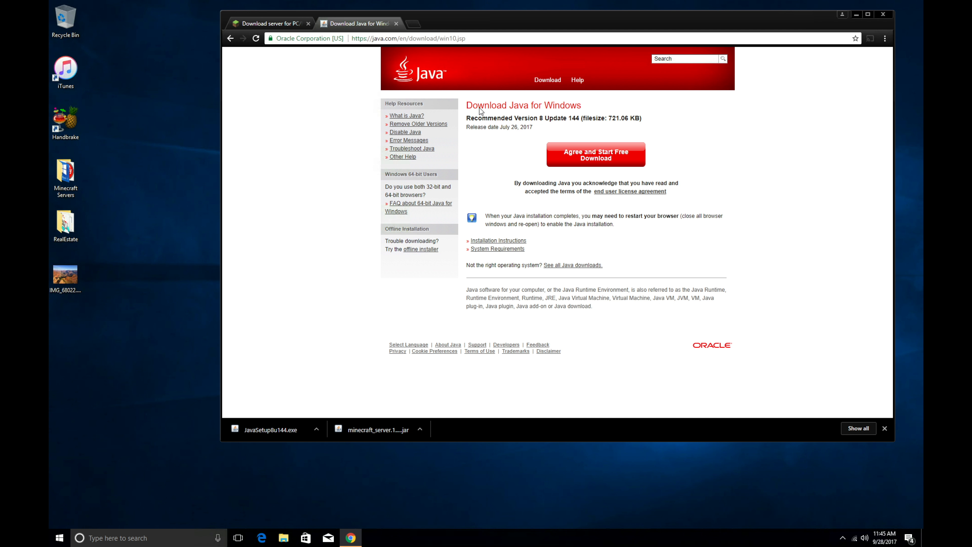
Step: In a new tab, search Google for 'whats my ip address'
{"action": "left_click", "coordinate": [414, 23]}
{"action": "type", "text": "google"}
{"action": "key", "text": "Return"}
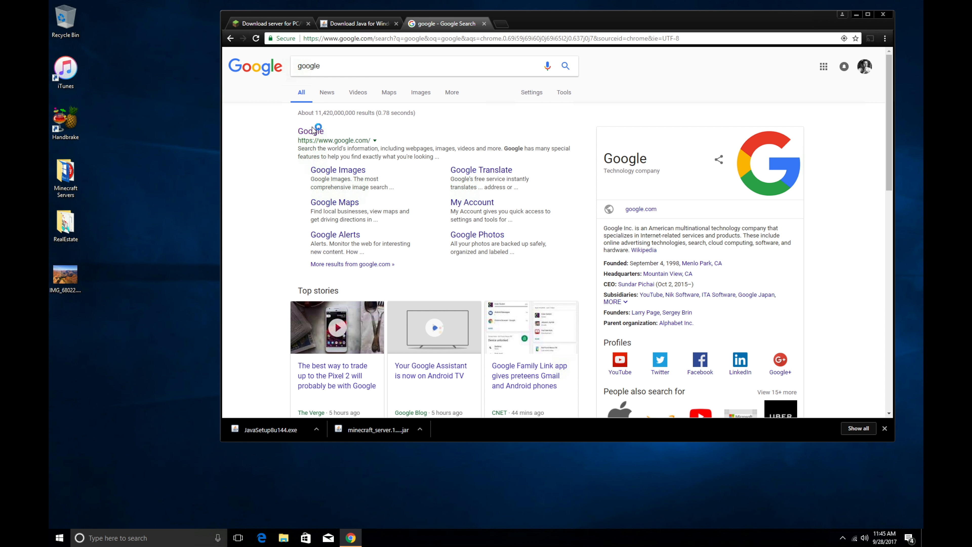
{"action": "left_click", "coordinate": [313, 131]}
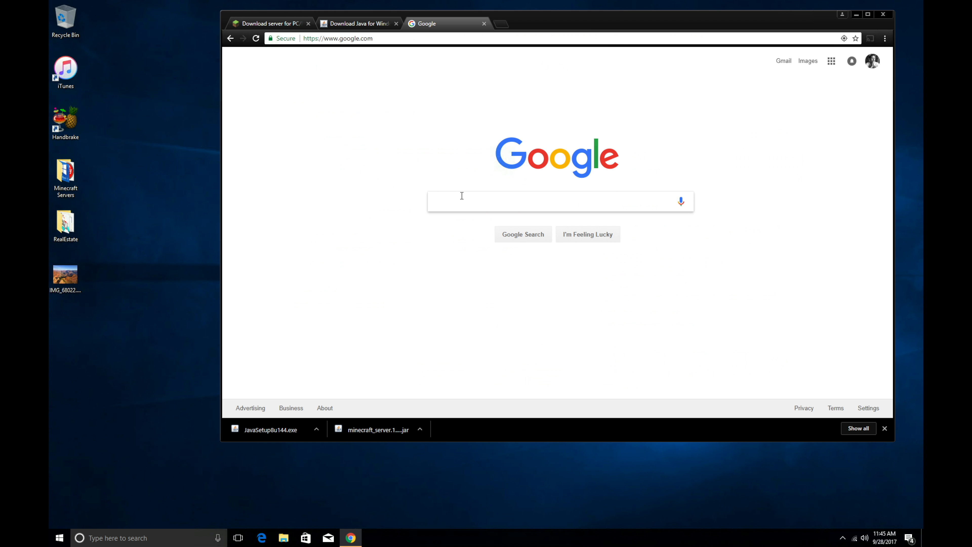
{"action": "type", "text": "whats m"}
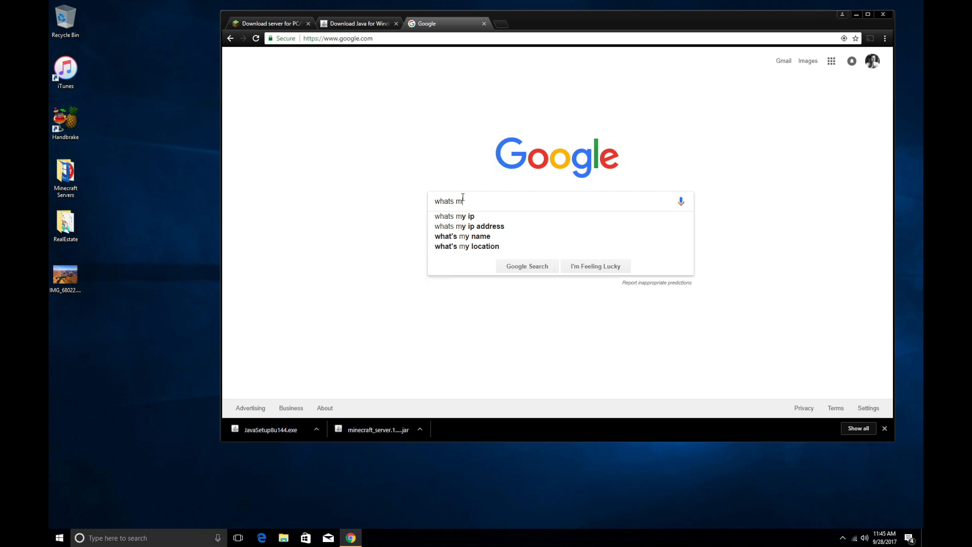
{"action": "key", "text": "Down"}
{"action": "key", "text": "Down"}
{"action": "key", "text": "Return"}
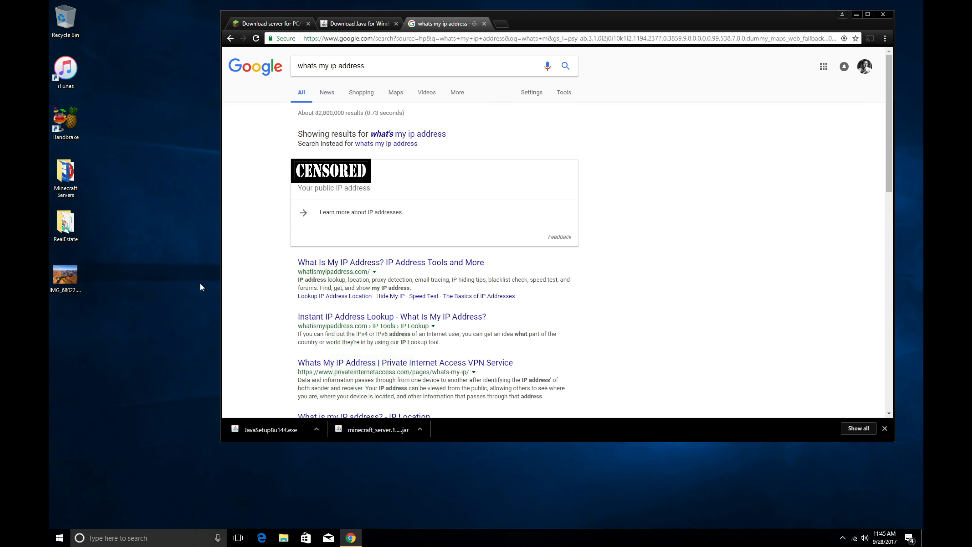
Step: Launch a blank Notepad window via the Run prompt
{"action": "right_click", "coordinate": [60, 539]}
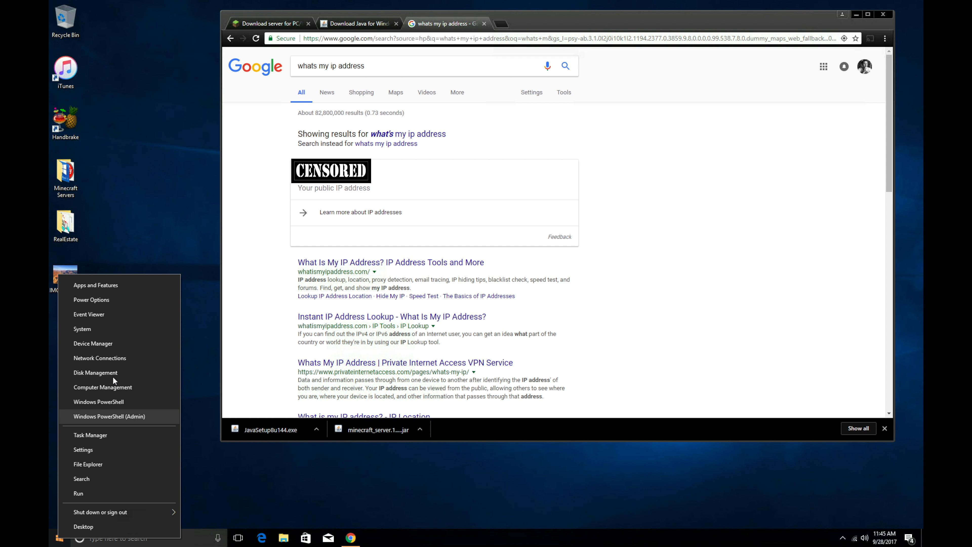
{"action": "left_click", "coordinate": [89, 493]}
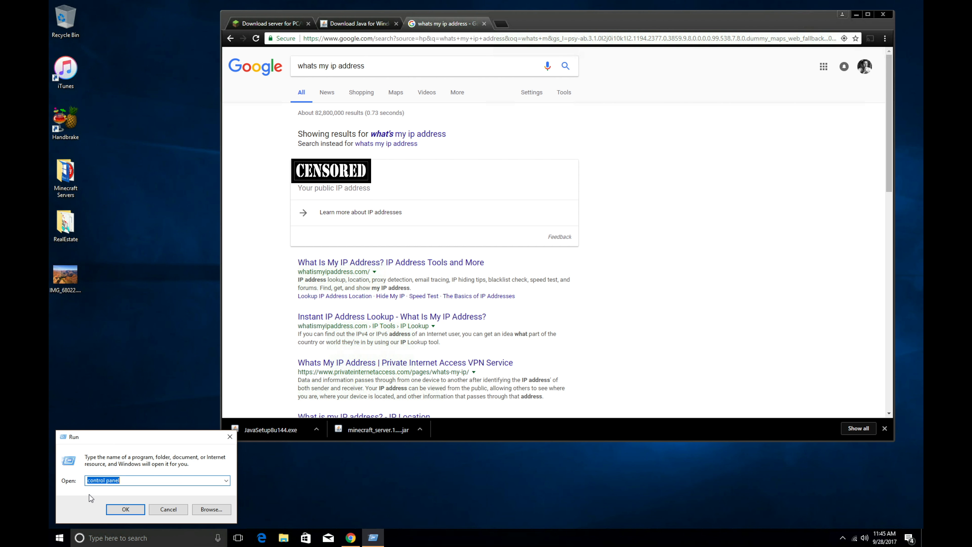
{"action": "type", "text": "now"}
{"action": "key", "text": "BackSpace"}
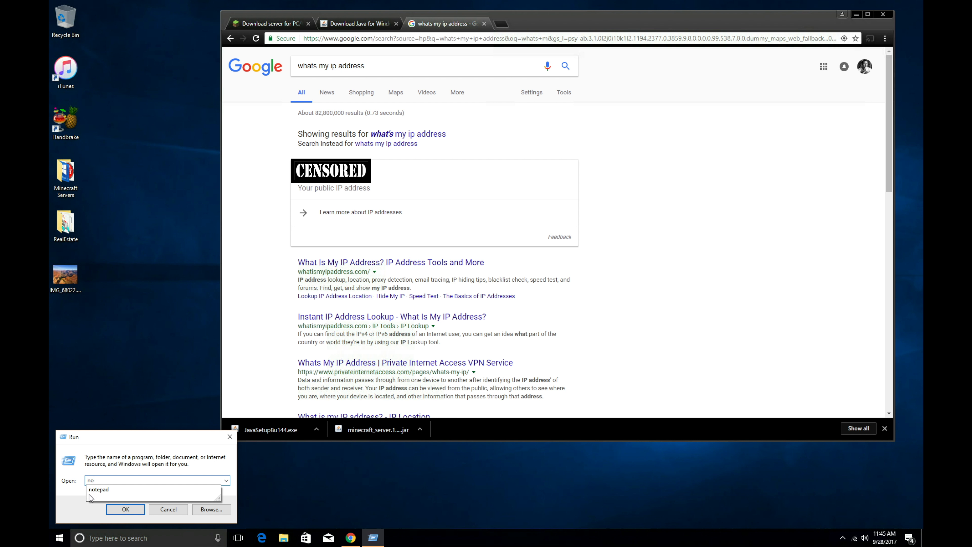
{"action": "type", "text": "t"}
{"action": "key", "text": "Down"}
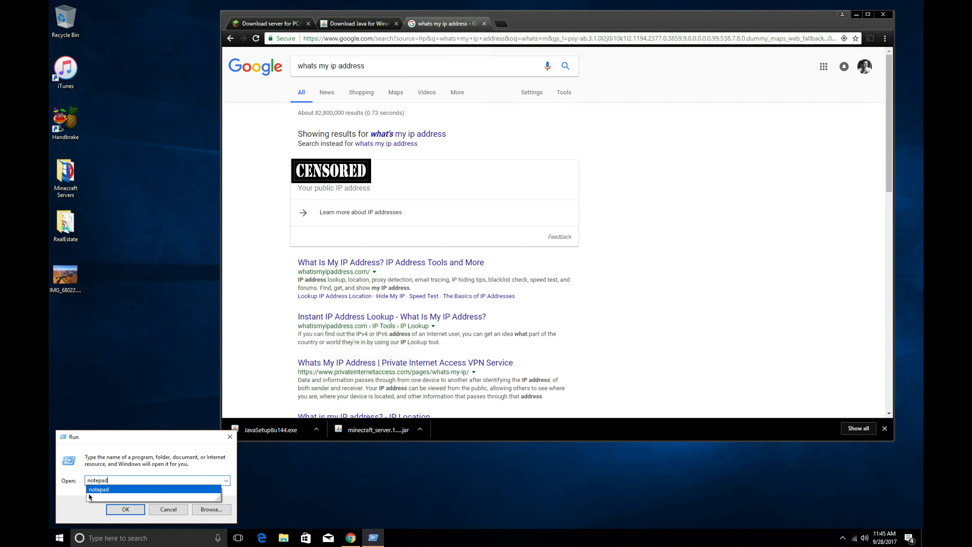
{"action": "key", "text": "Return"}
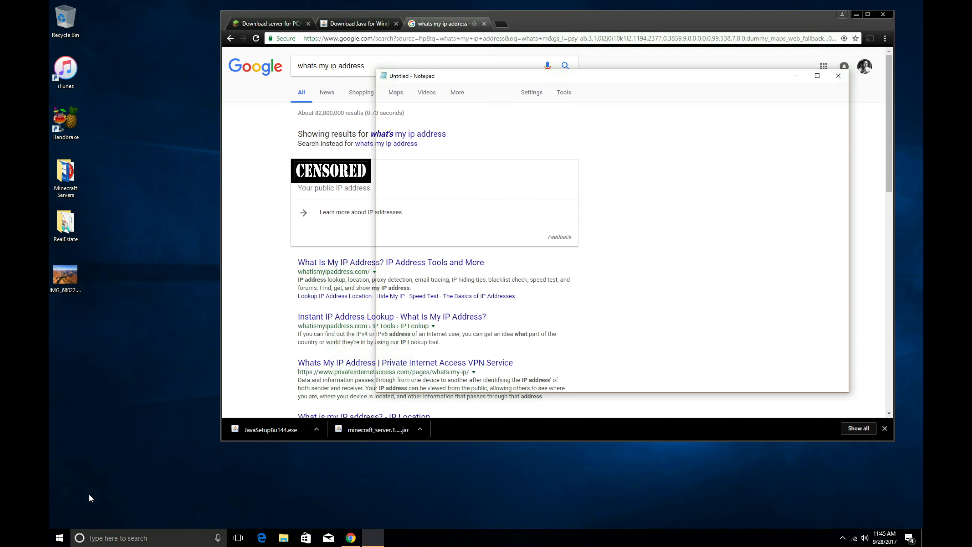
Step: Copy the public IP from the search results and paste it into Notepad under 'ip address'
{"action": "left_click_drag", "start_coordinate": [499, 83], "coordinate": [245, 136]}
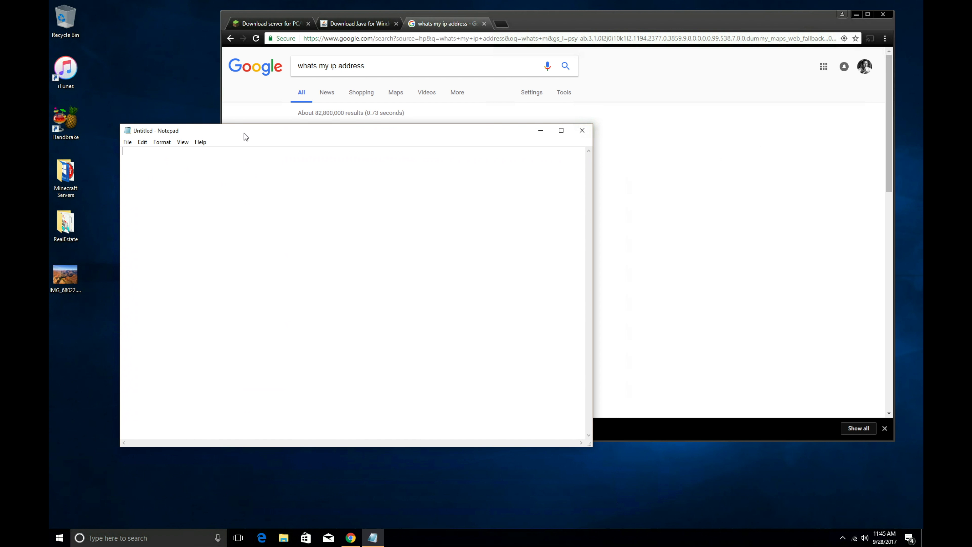
{"action": "left_click", "coordinate": [540, 16]}
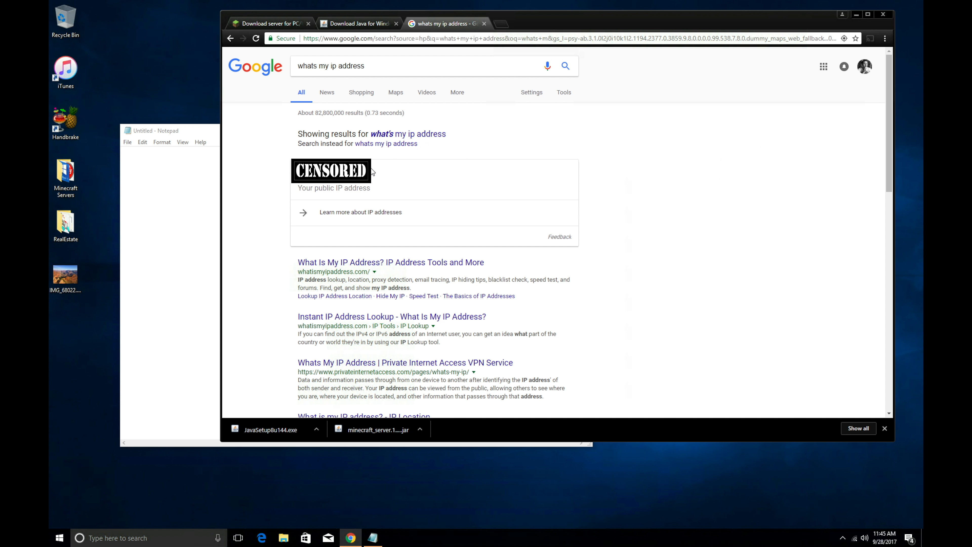
{"action": "left_click_drag", "start_coordinate": [370, 169], "coordinate": [297, 172]}
{"action": "right_click", "coordinate": [305, 172]}
{"action": "left_click", "coordinate": [321, 179]}
{"action": "left_click", "coordinate": [167, 175]}
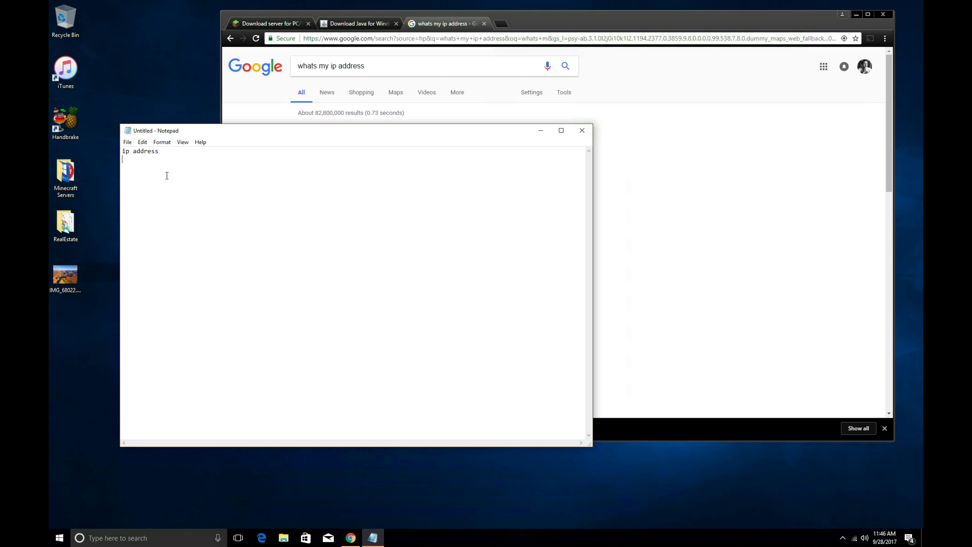
{"action": "right_click", "coordinate": [166, 175]}
{"action": "left_click", "coordinate": [186, 214]}
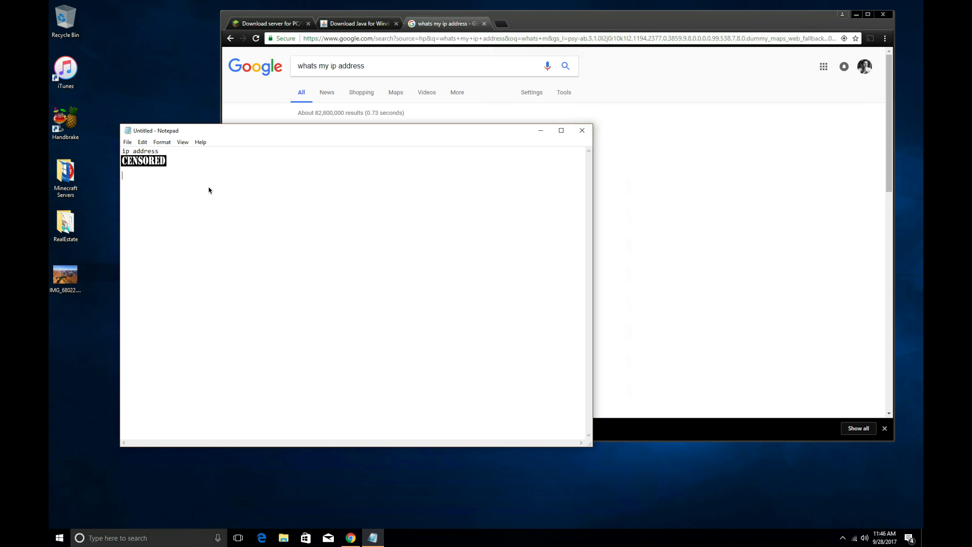
{"action": "right_click", "coordinate": [61, 539]}
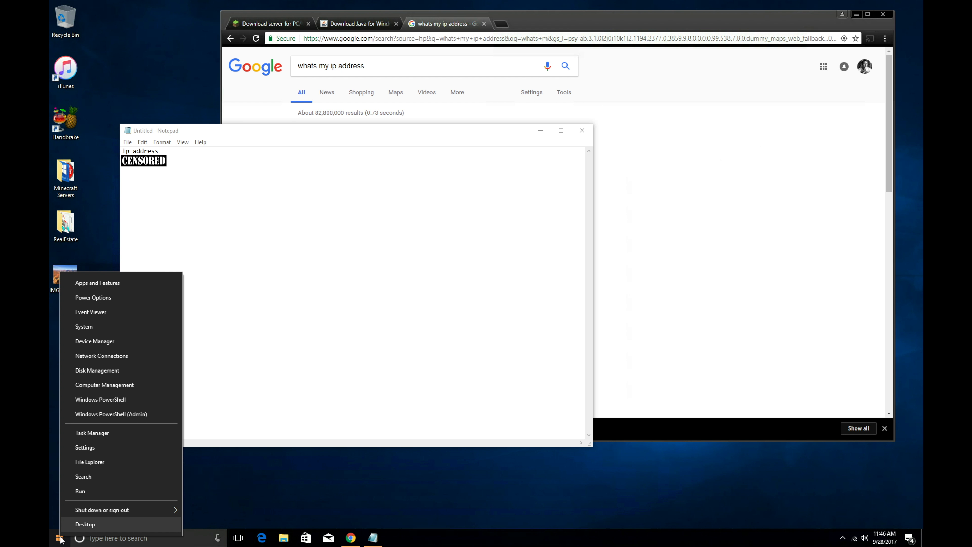
Step: Open Windows PowerShell beside Notepad and run ipconfig
{"action": "left_click", "coordinate": [96, 399]}
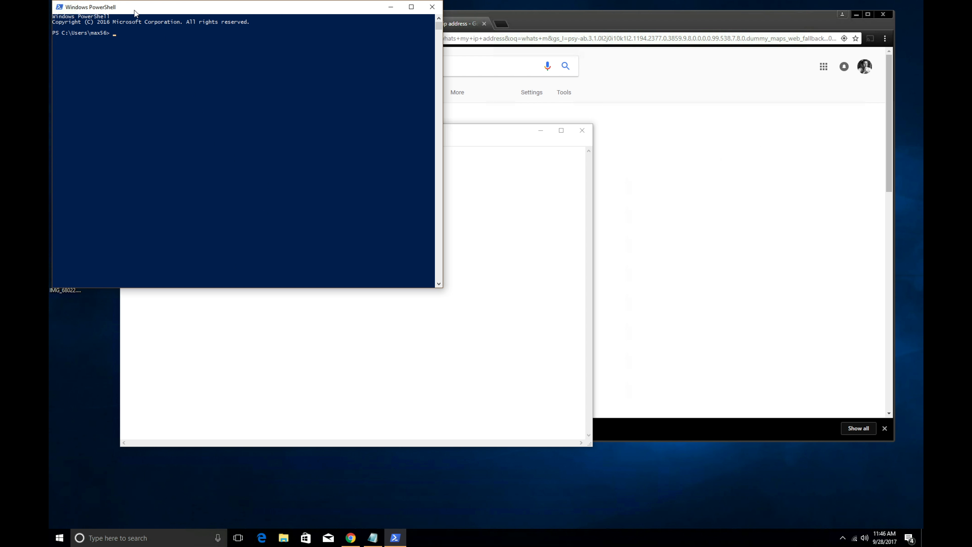
{"action": "left_click_drag", "start_coordinate": [135, 13], "coordinate": [641, 148]}
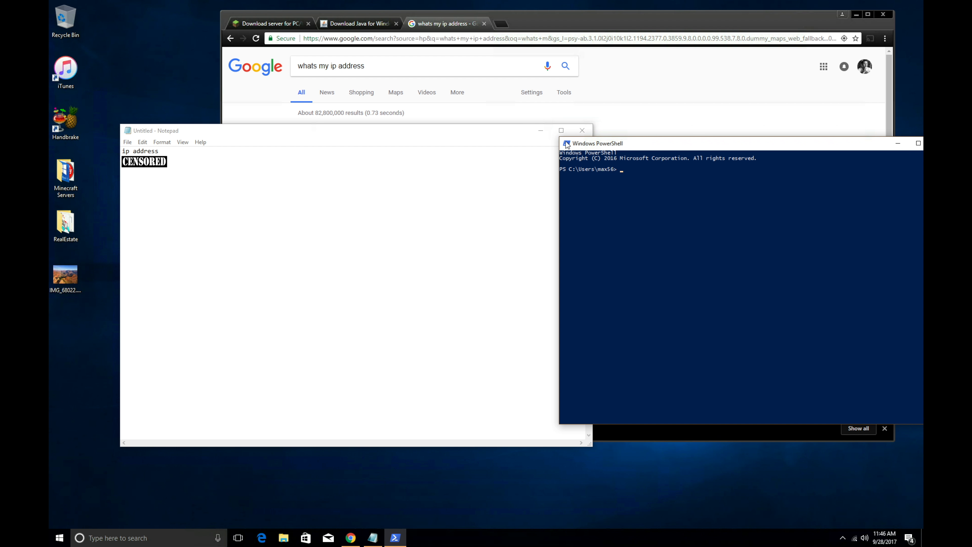
{"action": "left_click_drag", "start_coordinate": [432, 134], "coordinate": [389, 145]}
{"action": "left_click", "coordinate": [629, 169]}
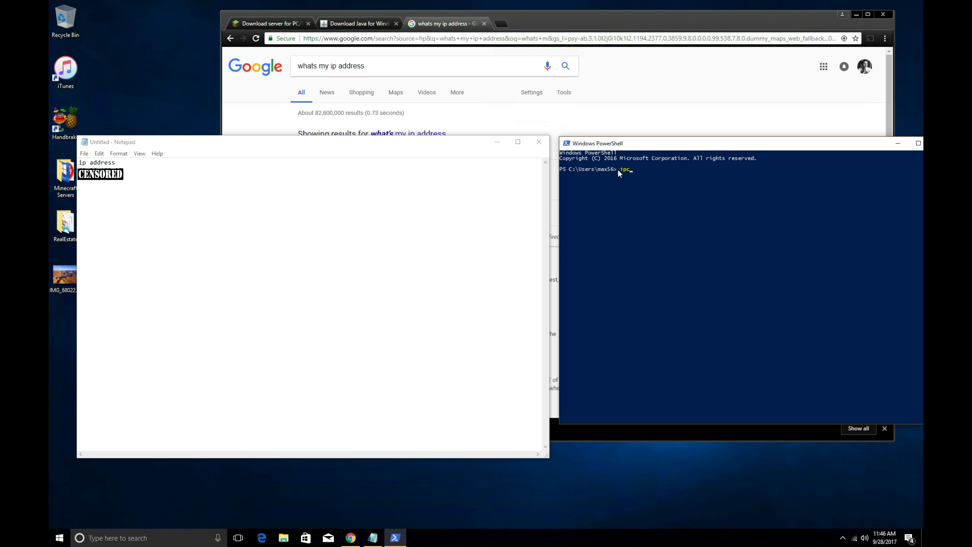
{"action": "type", "text": "ipconfig"}
{"action": "key", "text": "Return"}
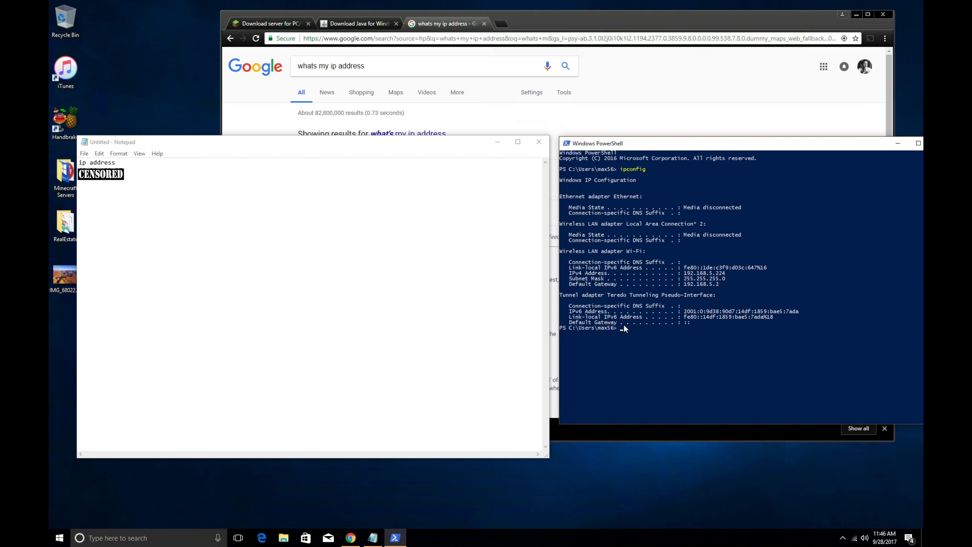
Step: Record 'ipv4 192.168.5.224' from the ipconfig output in the notes
{"action": "left_click_drag", "start_coordinate": [569, 273], "coordinate": [725, 278]}
{"action": "left_click", "coordinate": [184, 175]}
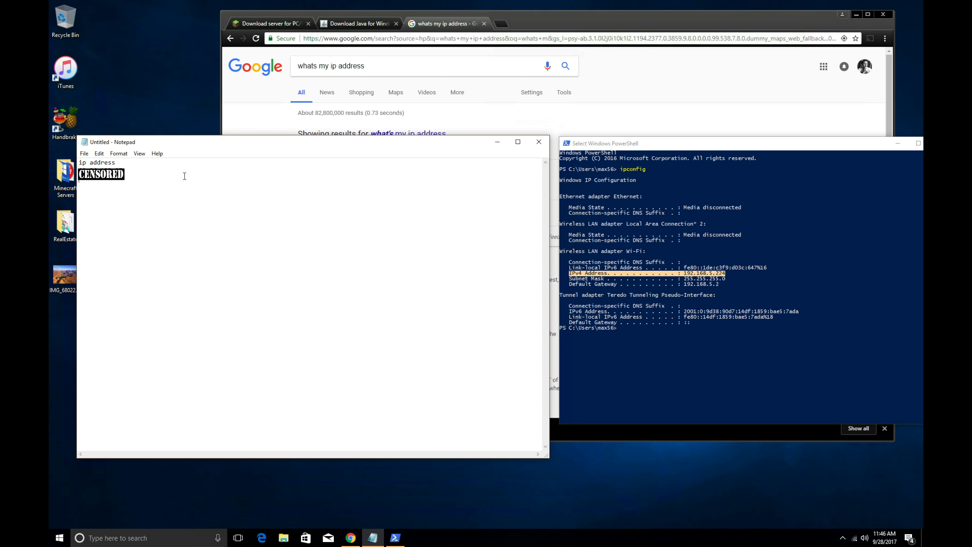
{"action": "type", "text": "ipv"}
{"action": "type", "text": "4 "}
{"action": "type", "text": "192.168"}
{"action": "type", "text": "."}
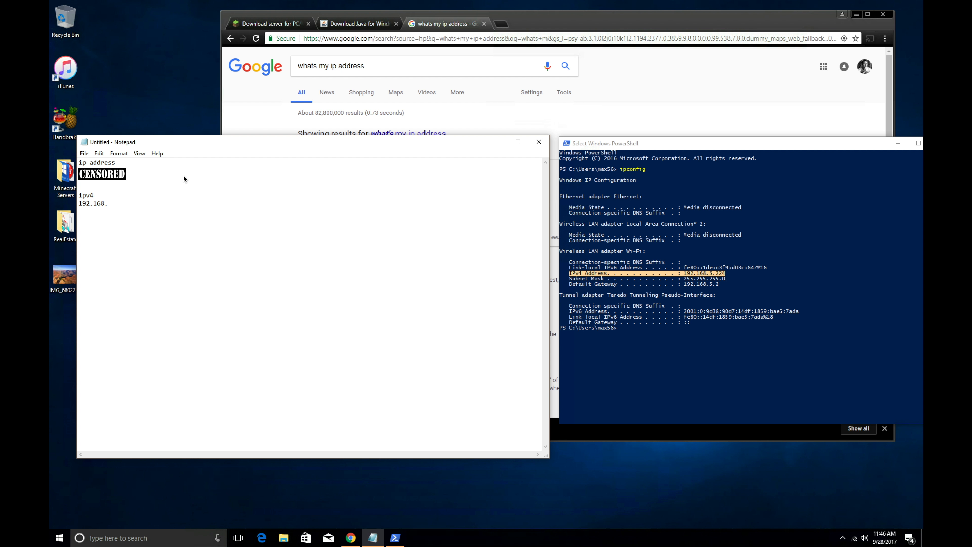
{"action": "type", "text": "5.224"}
{"action": "key", "text": "Return"}
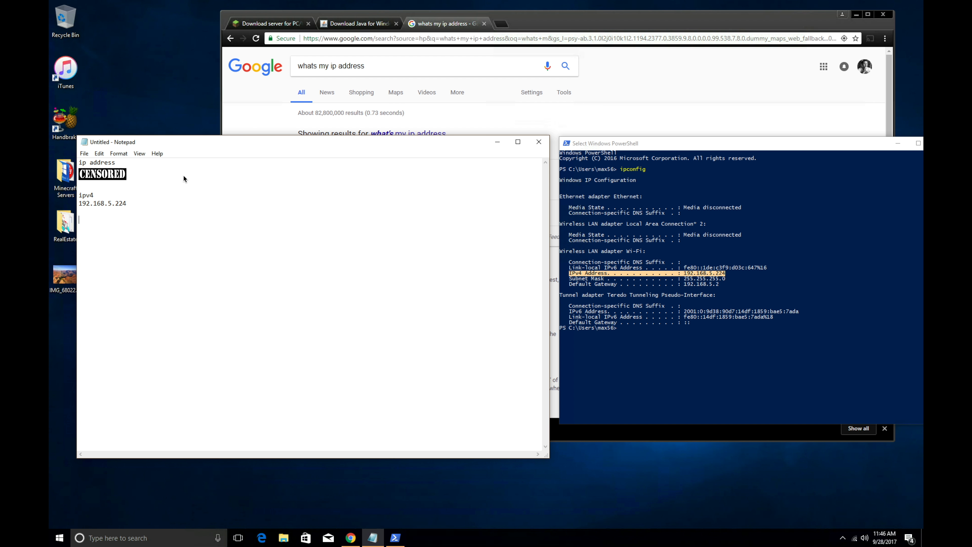
Step: Add a 'gateway' entry with the default gateway 192.168.5.2 to the notes
{"action": "type", "text": "gateway"}
{"action": "left_click", "coordinate": [577, 281]}
{"action": "left_click_drag", "start_coordinate": [571, 279], "coordinate": [649, 283]}
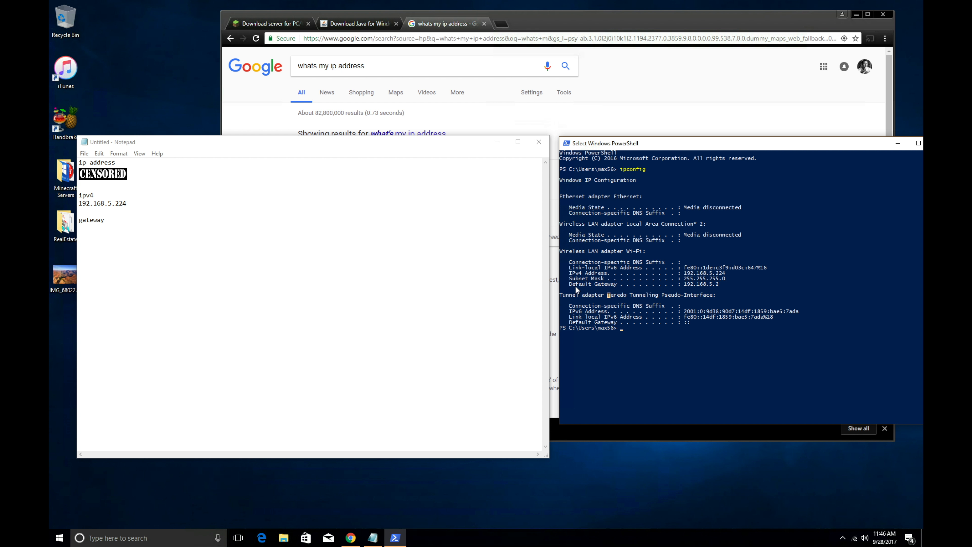
{"action": "left_click_drag", "start_coordinate": [568, 285], "coordinate": [710, 288]}
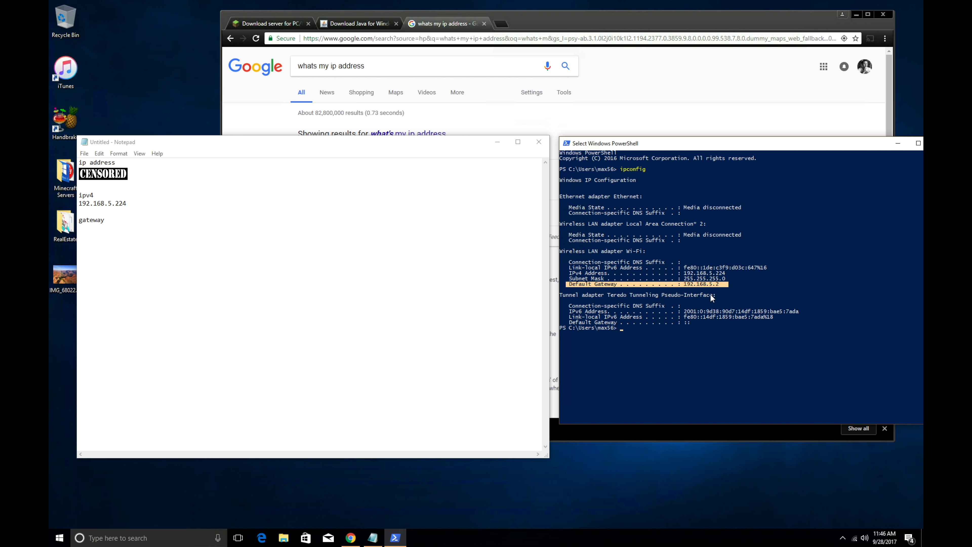
{"action": "left_click", "coordinate": [154, 234]}
{"action": "type", "text": "19"}
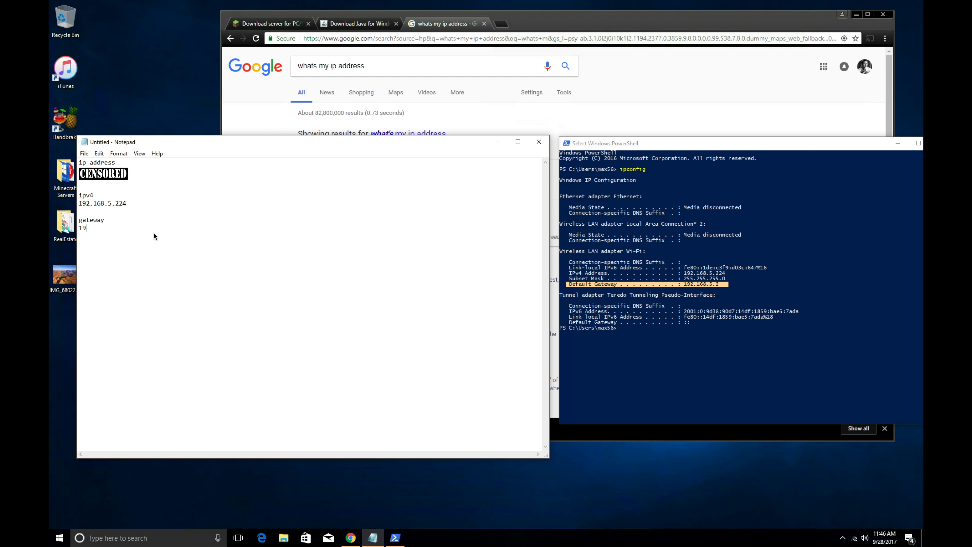
{"action": "type", "text": "2.168.5.2"}
{"action": "key", "text": "Return"}
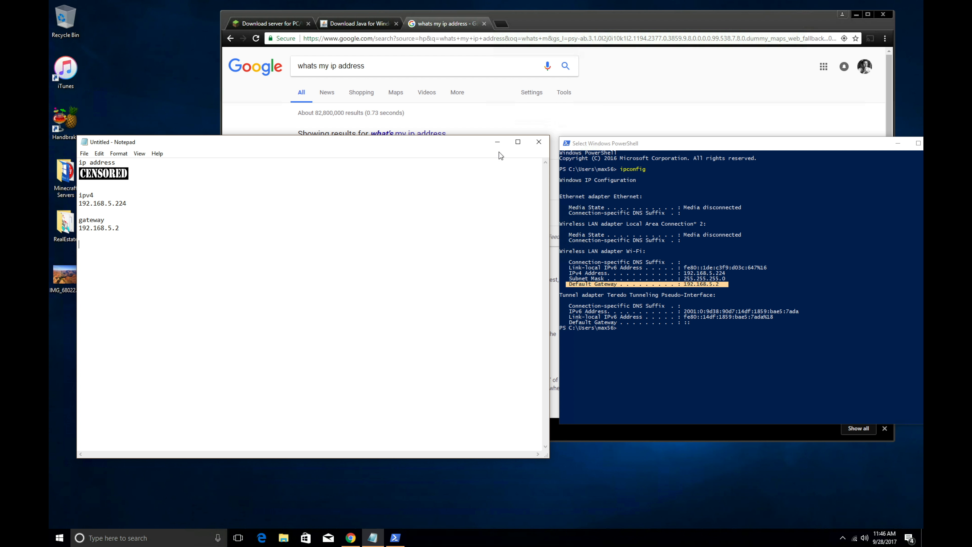
Step: Close PowerShell and the IP search tab, minimize Chrome, and move Notepad to the upper right
{"action": "left_click", "coordinate": [674, 144]}
{"action": "left_click_drag", "start_coordinate": [733, 141], "coordinate": [647, 148]}
{"action": "left_click", "coordinate": [854, 149]}
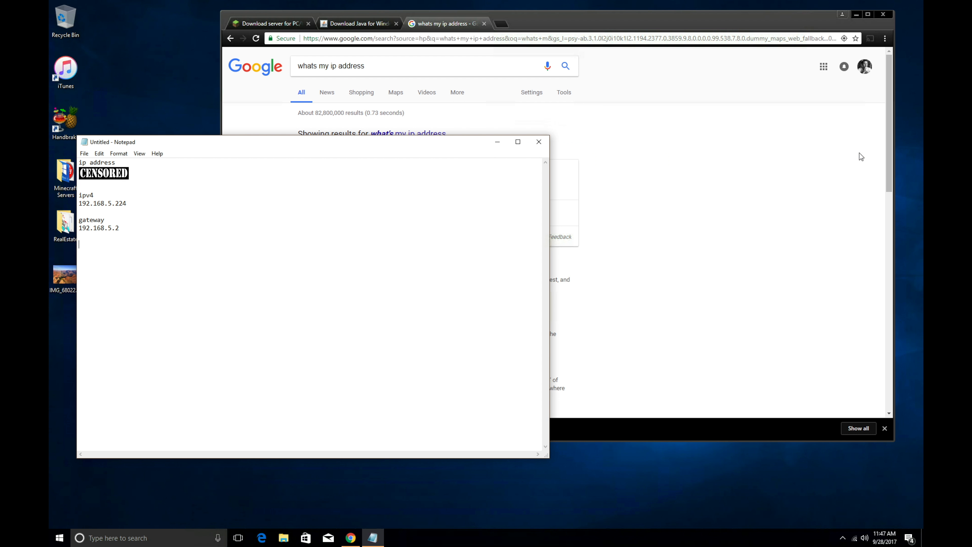
{"action": "left_click", "coordinate": [484, 24]}
{"action": "left_click", "coordinate": [485, 24]}
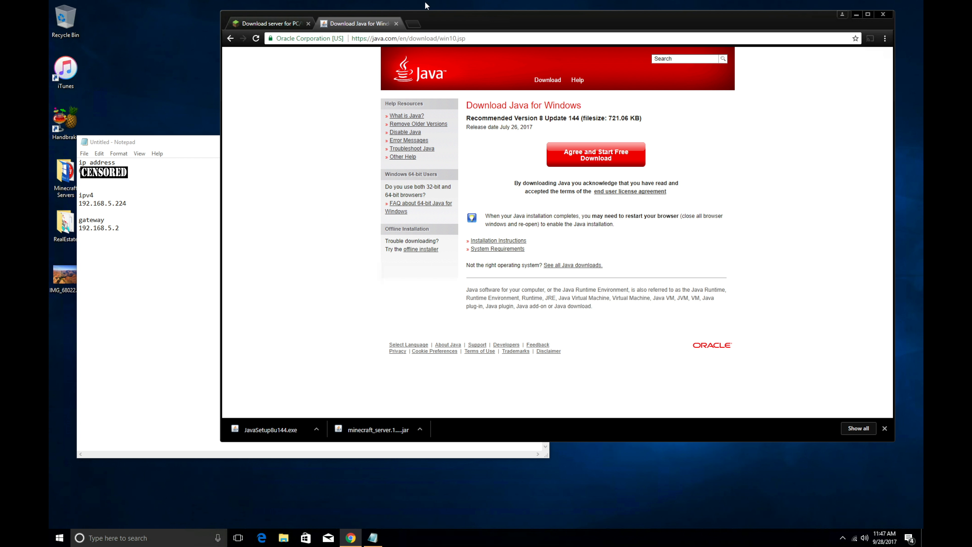
{"action": "left_click", "coordinate": [856, 15]}
{"action": "left_click_drag", "start_coordinate": [260, 148], "coordinate": [636, 44]}
{"action": "left_click_drag", "start_coordinate": [616, 37], "coordinate": [616, 37]}
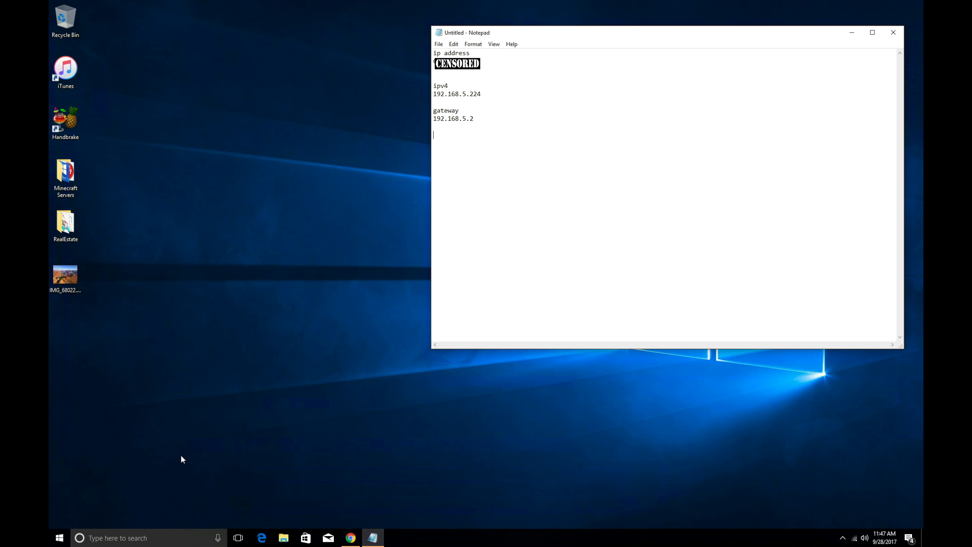
Step: Open File Explorer from the Start menu and go to the Downloads folder
{"action": "left_click", "coordinate": [62, 536]}
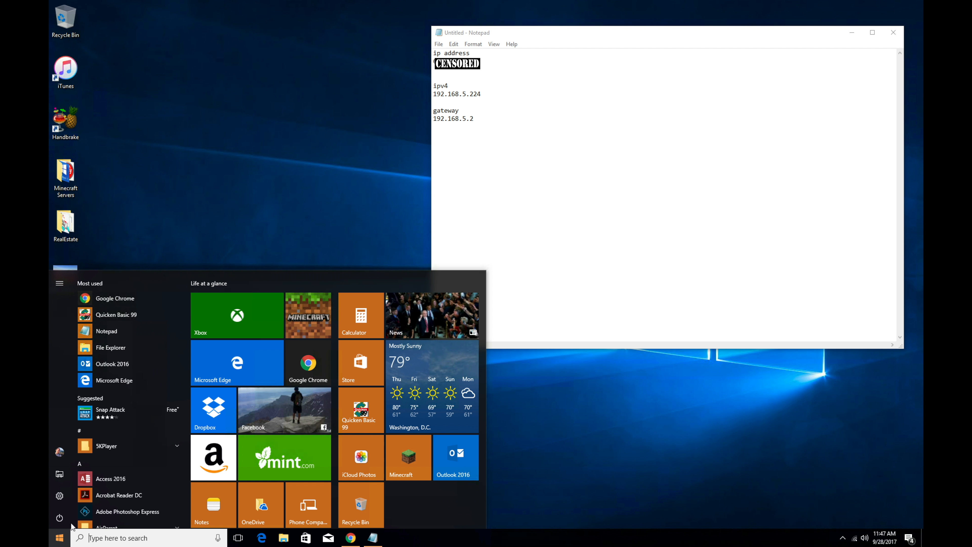
{"action": "left_click", "coordinate": [59, 475]}
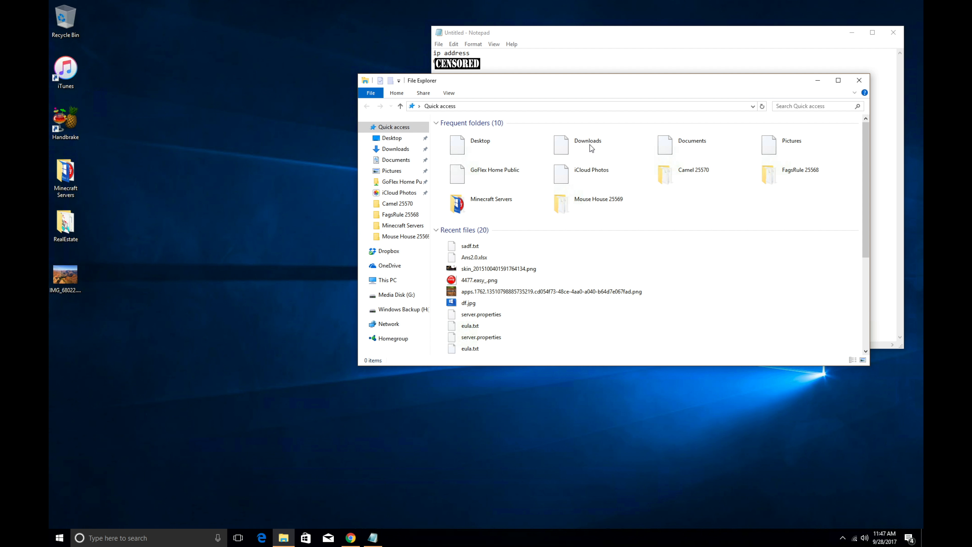
{"action": "double_click", "coordinate": [591, 148]}
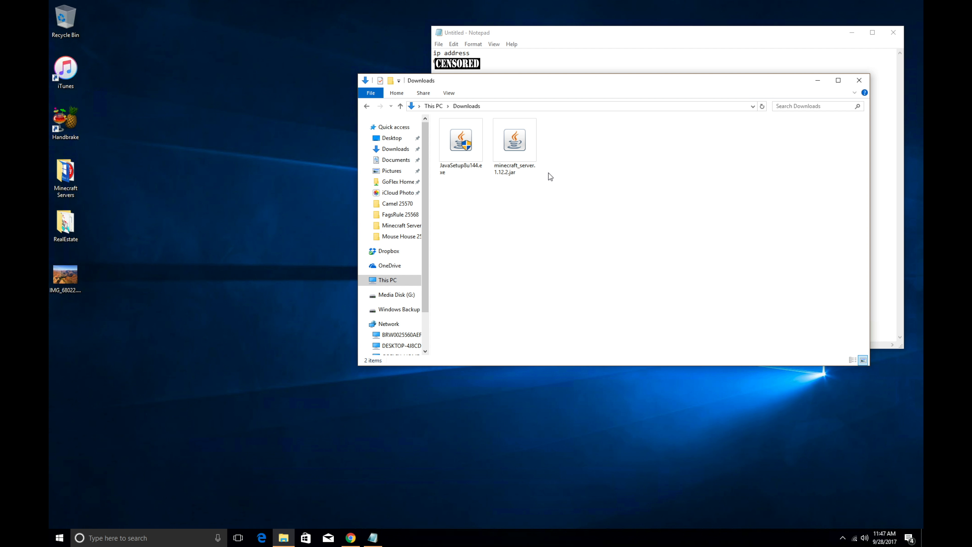
Step: Run JavaSetup8u144.exe, allow it through UAC, and begin installing Java 8 Update 144
{"action": "double_click", "coordinate": [455, 173]}
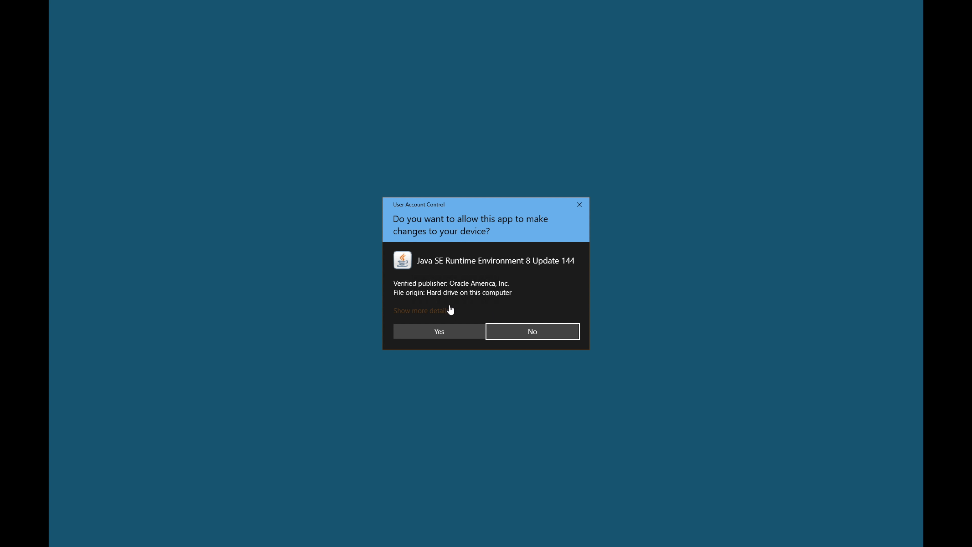
{"action": "left_click", "coordinate": [440, 337]}
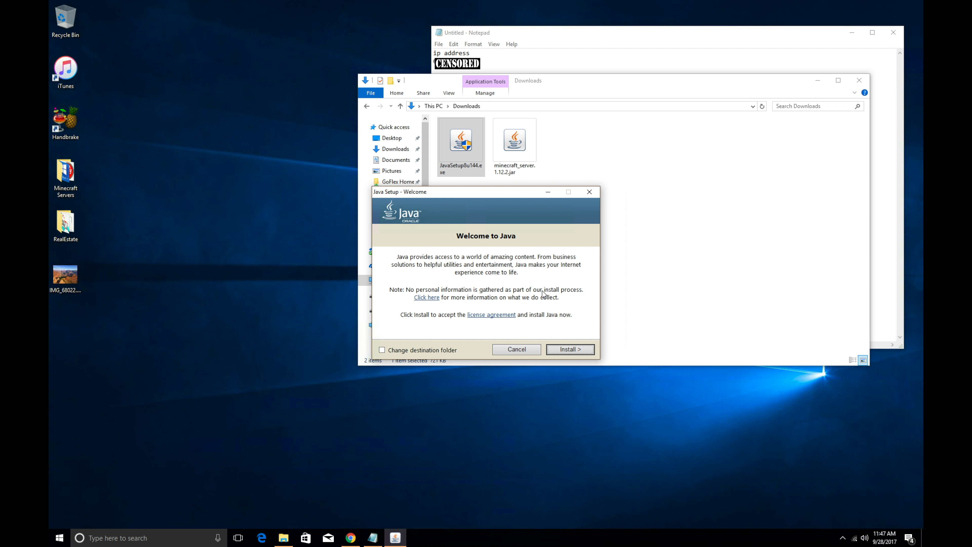
{"action": "left_click", "coordinate": [568, 350]}
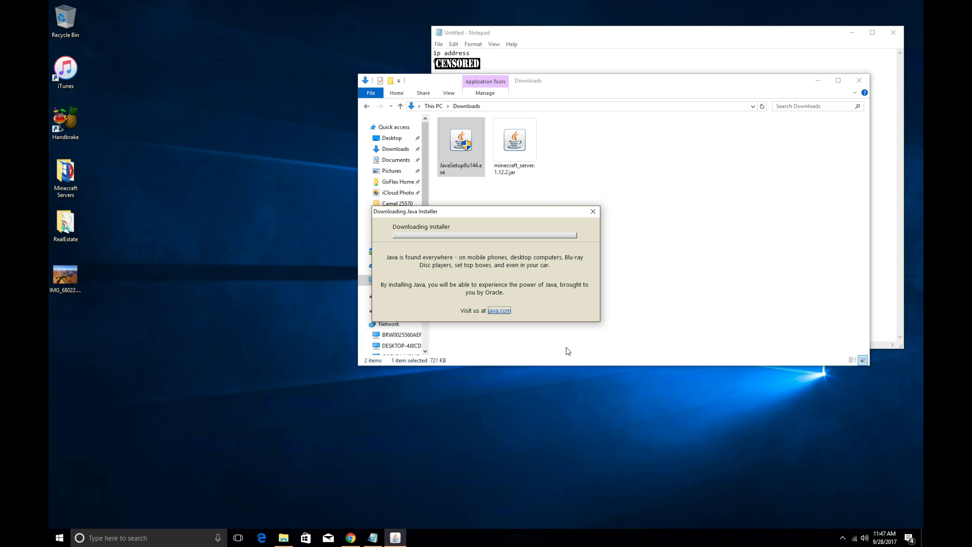
{"action": "left_click", "coordinate": [244, 302]}
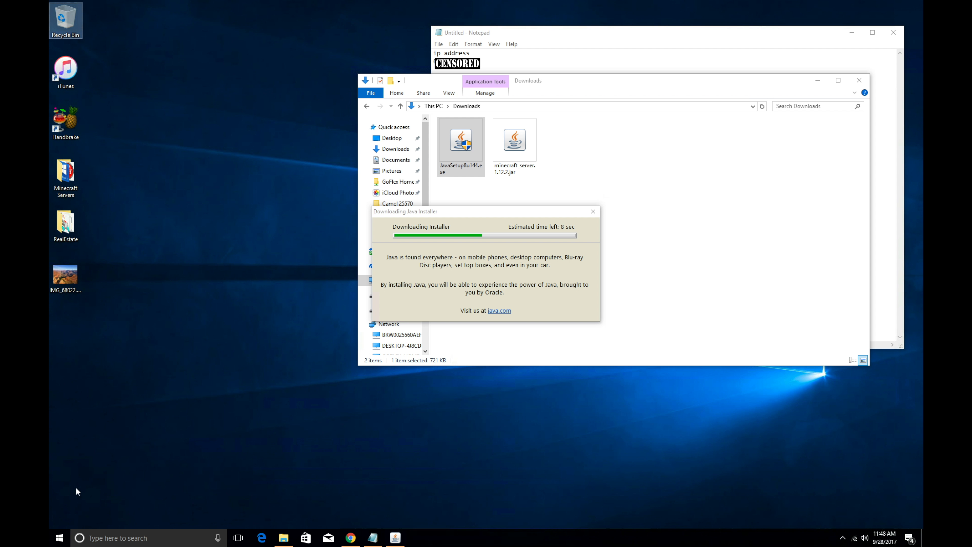
Step: Create a 'minecraft server' folder on the desktop and open its window at the lower left
{"action": "right_click", "coordinate": [76, 341]}
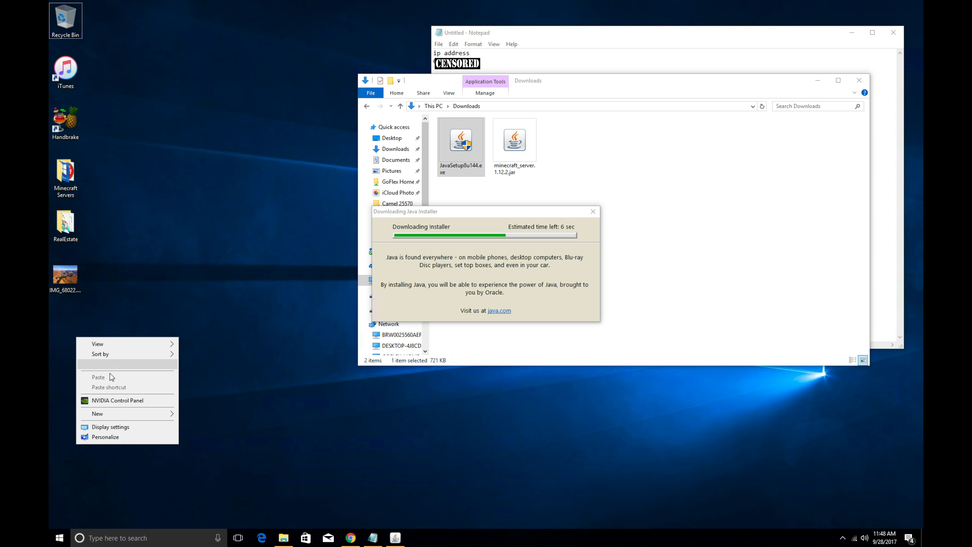
{"action": "mouse_move", "coordinate": [135, 418]}
{"action": "left_click", "coordinate": [191, 414]}
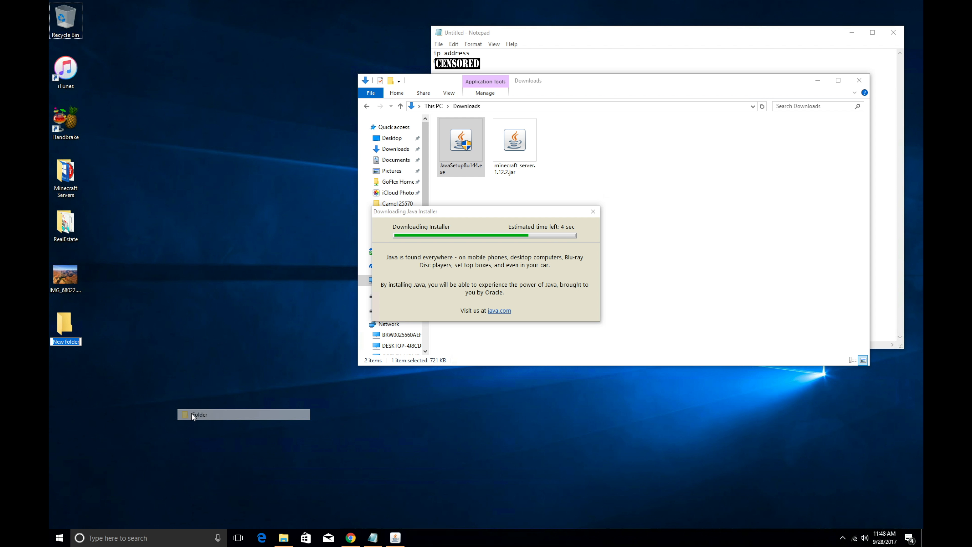
{"action": "type", "text": "mi"}
{"action": "key", "text": "BackSpace"}
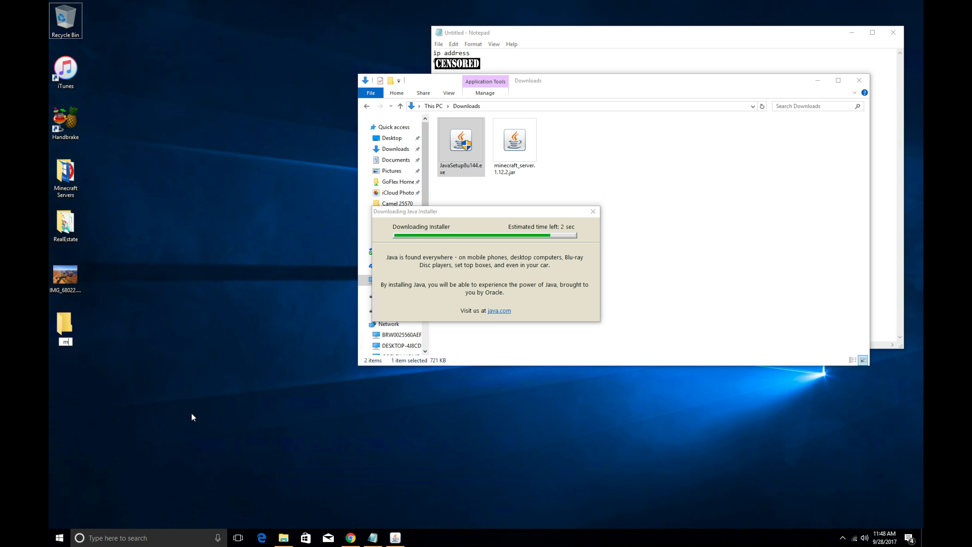
{"action": "type", "text": "inecra"}
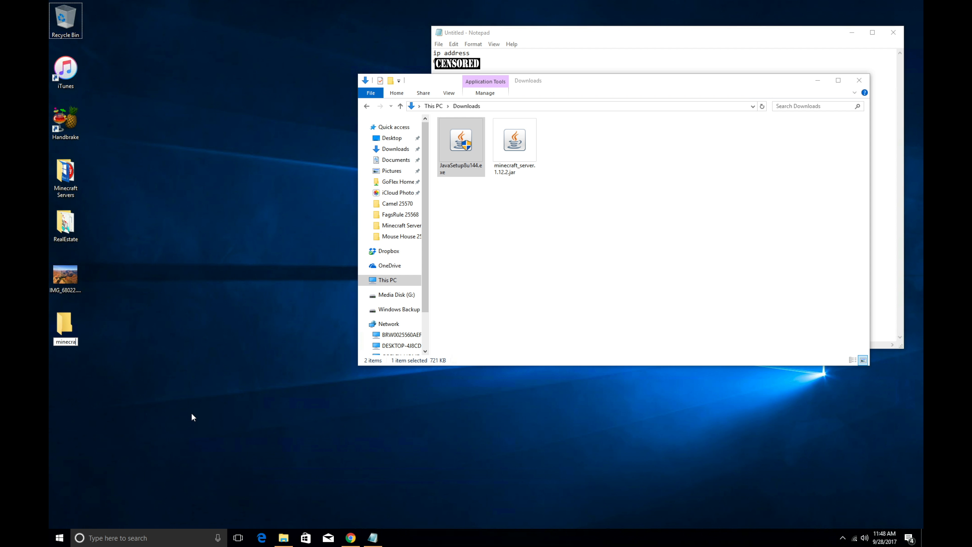
{"action": "type", "text": "ft server"}
{"action": "key", "text": "Return"}
{"action": "double_click", "coordinate": [75, 337]}
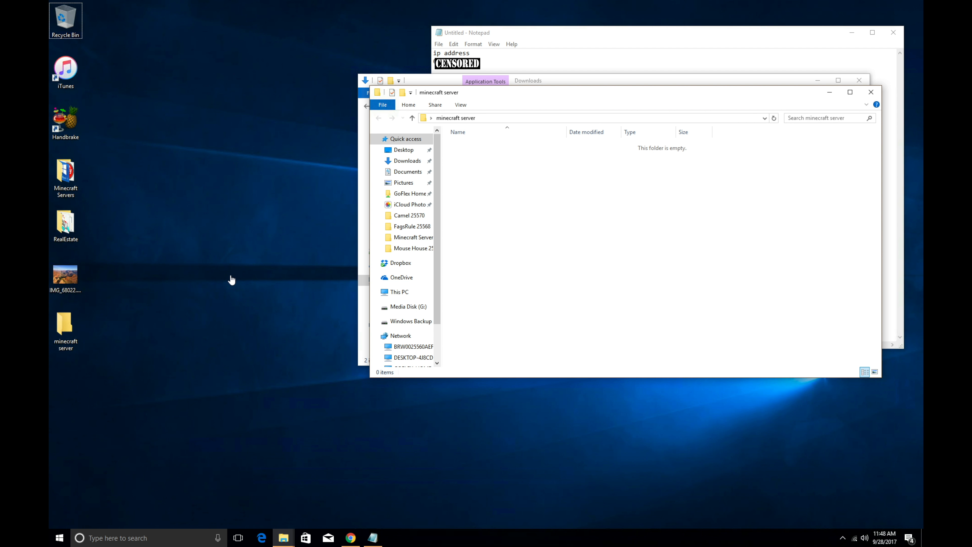
{"action": "left_click_drag", "start_coordinate": [569, 95], "coordinate": [298, 226]}
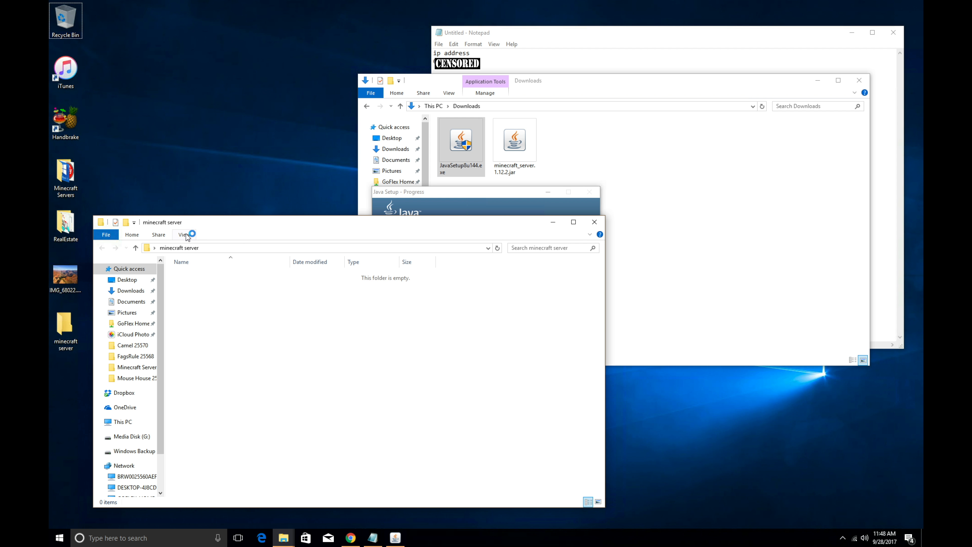
Step: Switch the Downloads folder window to the Details layout with name, date, type and size columns
{"action": "left_click", "coordinate": [583, 81]}
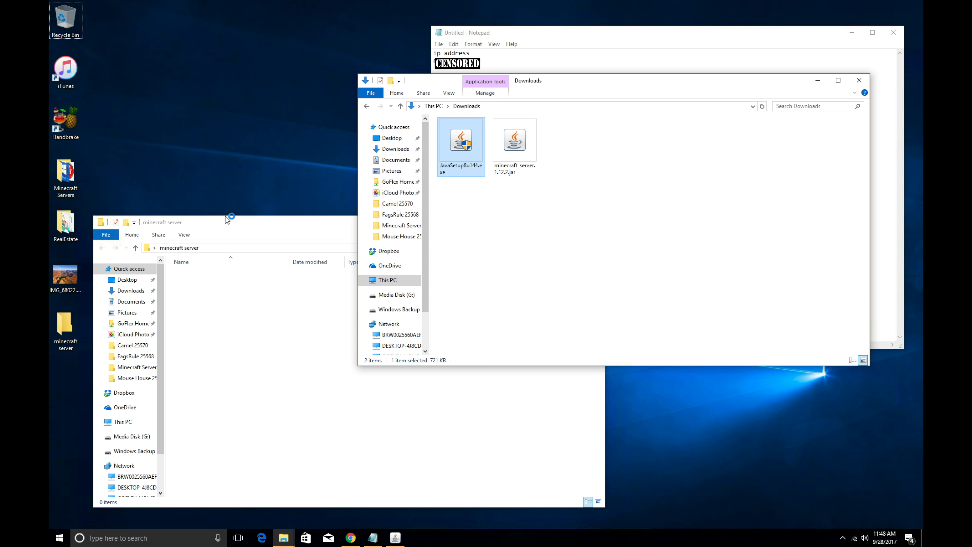
{"action": "left_click", "coordinate": [188, 235]}
{"action": "left_click", "coordinate": [184, 234]}
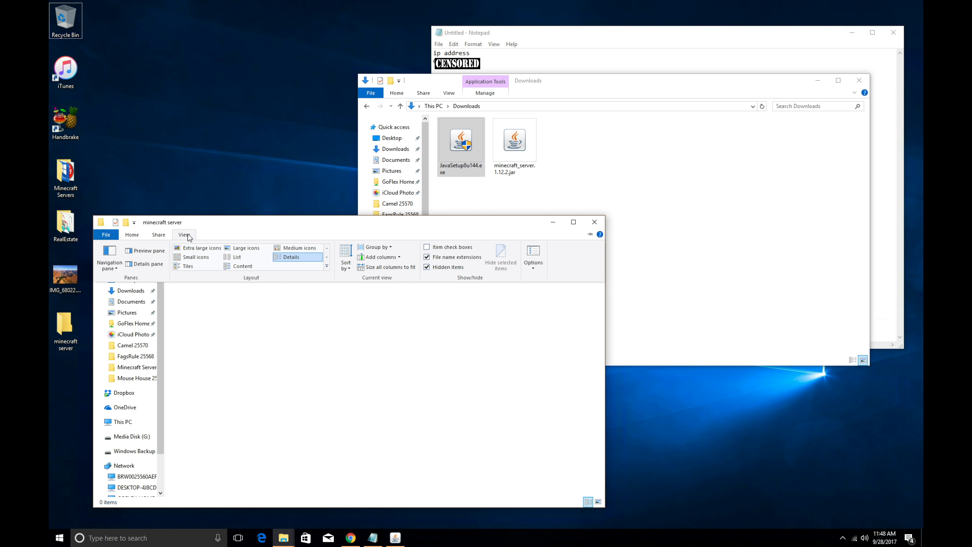
{"action": "left_click", "coordinate": [196, 251]}
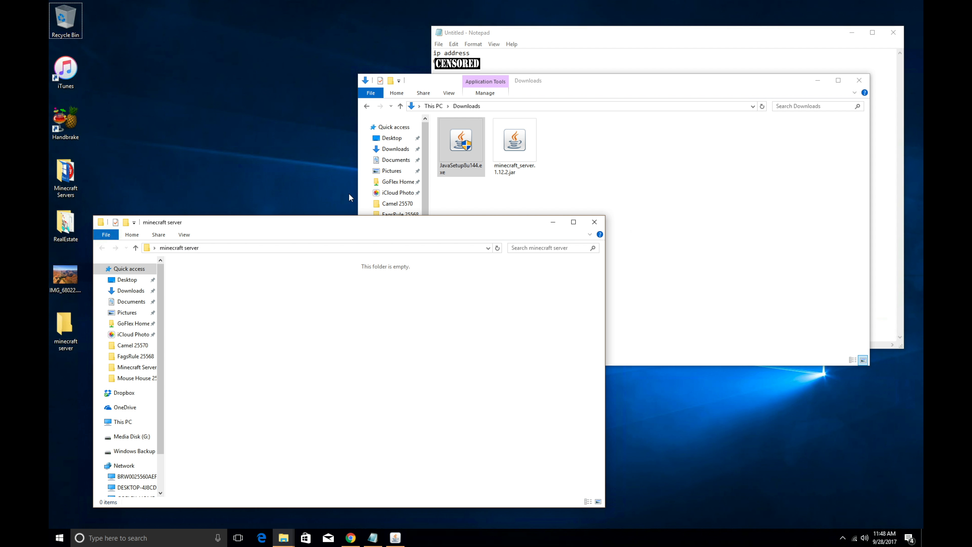
{"action": "left_click", "coordinate": [453, 95]}
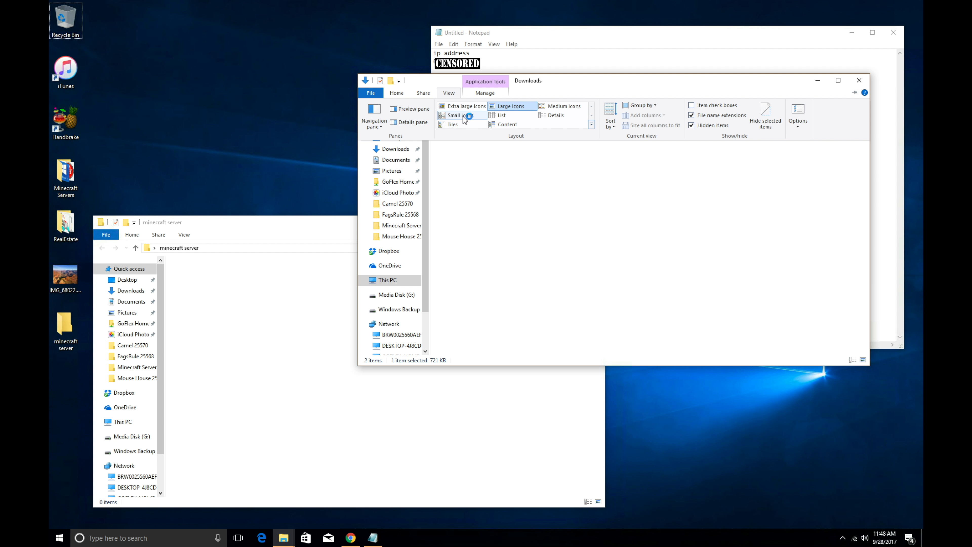
{"action": "left_click", "coordinate": [464, 116]}
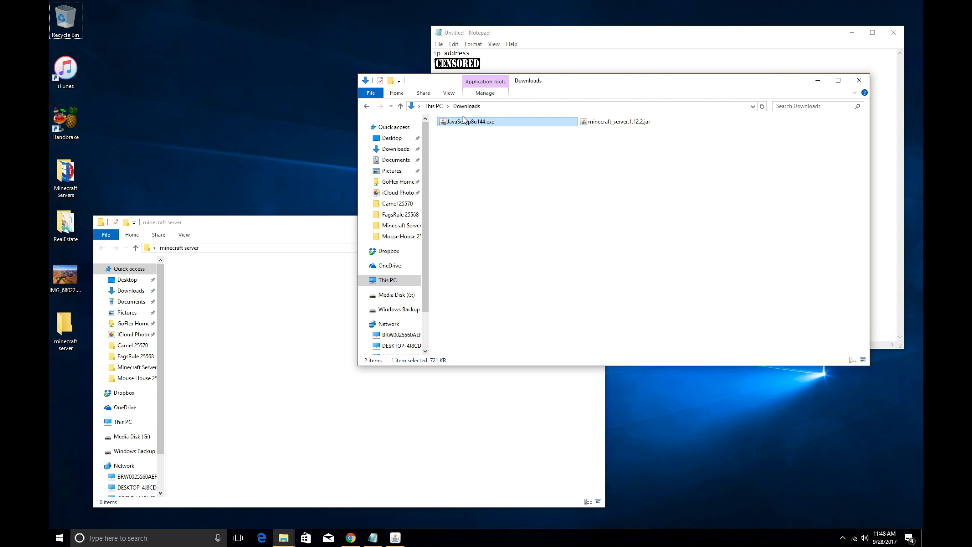
{"action": "left_click", "coordinate": [452, 95]}
{"action": "left_click", "coordinate": [561, 119]}
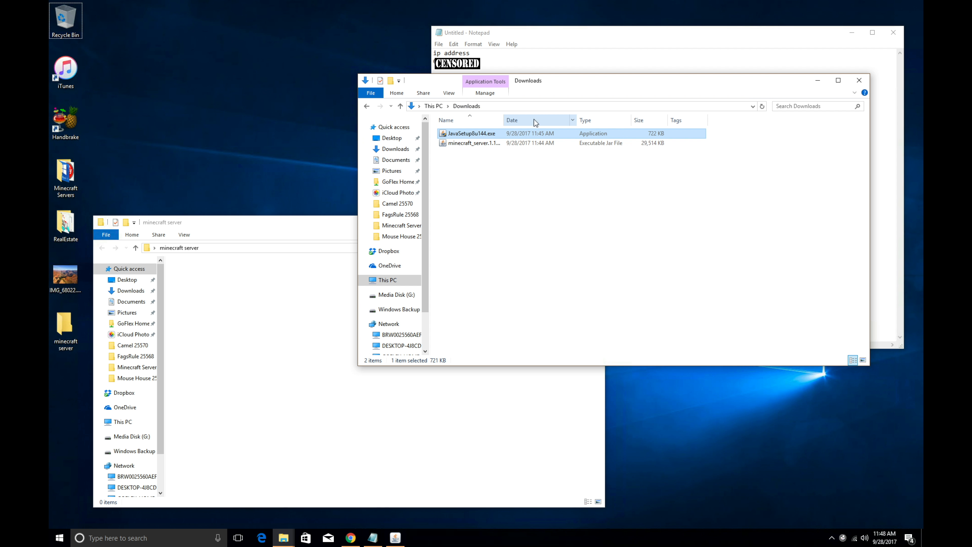
{"action": "left_click", "coordinate": [451, 96]}
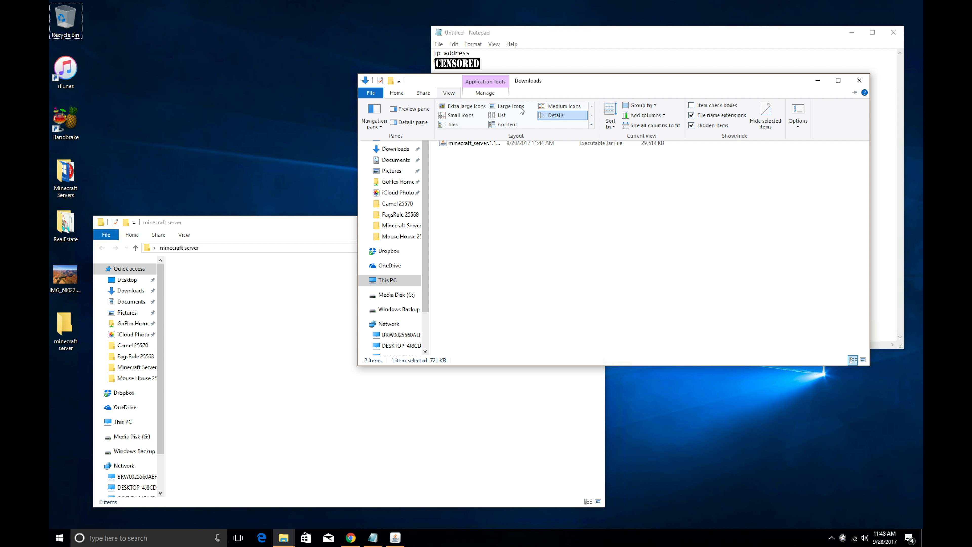
{"action": "left_click", "coordinate": [548, 118]}
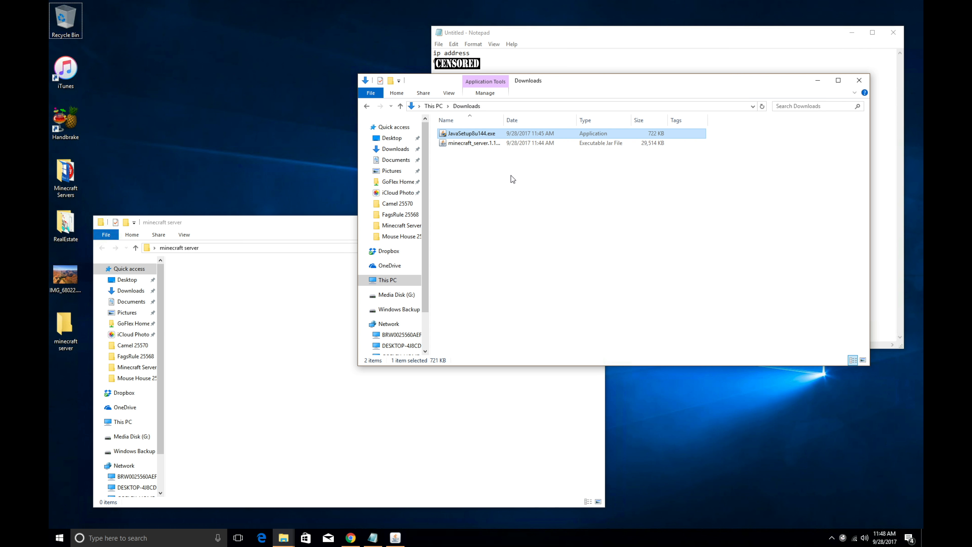
Step: Show the minecraft server folder in Details view, then select minecraft_server.1.12.2.jar in Downloads
{"action": "left_click", "coordinate": [291, 290]}
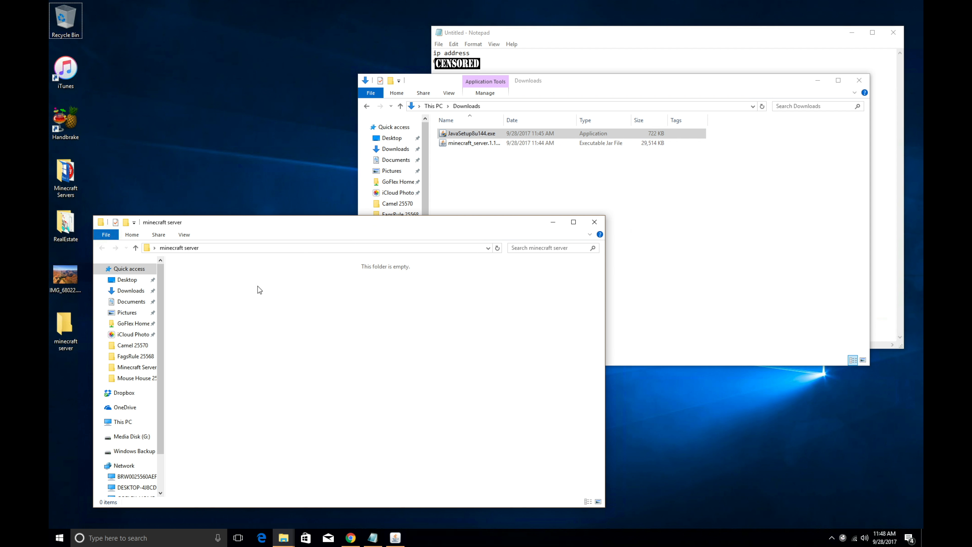
{"action": "left_click", "coordinate": [185, 236]}
{"action": "left_click", "coordinate": [291, 258]}
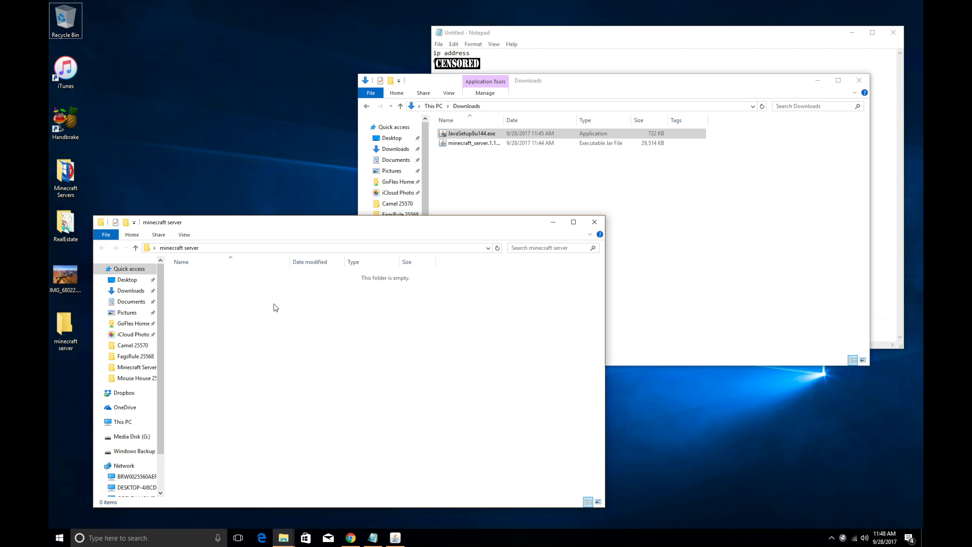
{"action": "left_click", "coordinate": [570, 157]}
{"action": "left_click", "coordinate": [502, 144]}
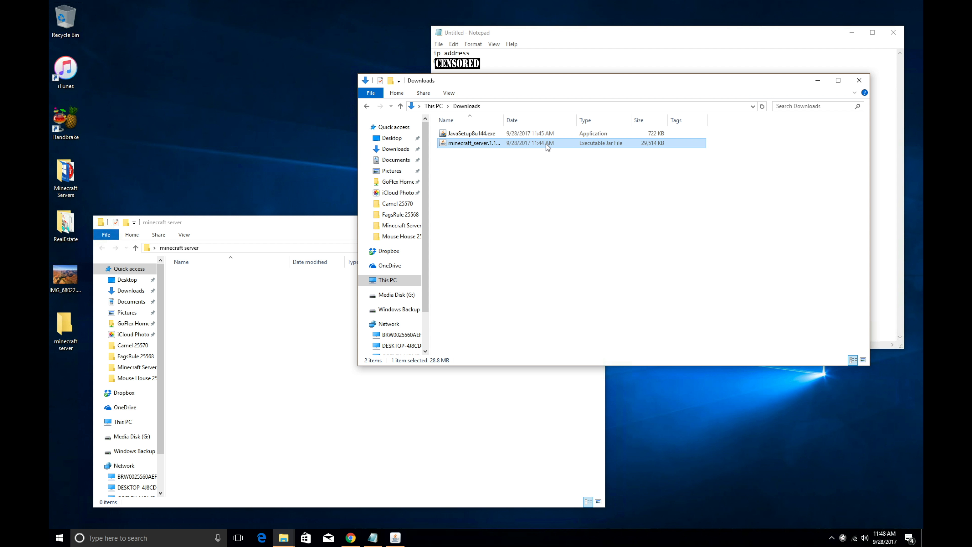
Step: Drag minecraft_server.1.12.2.jar from Downloads into the minecraft server folder, then close that folder's window
{"action": "left_click_drag", "start_coordinate": [547, 147], "coordinate": [245, 338]}
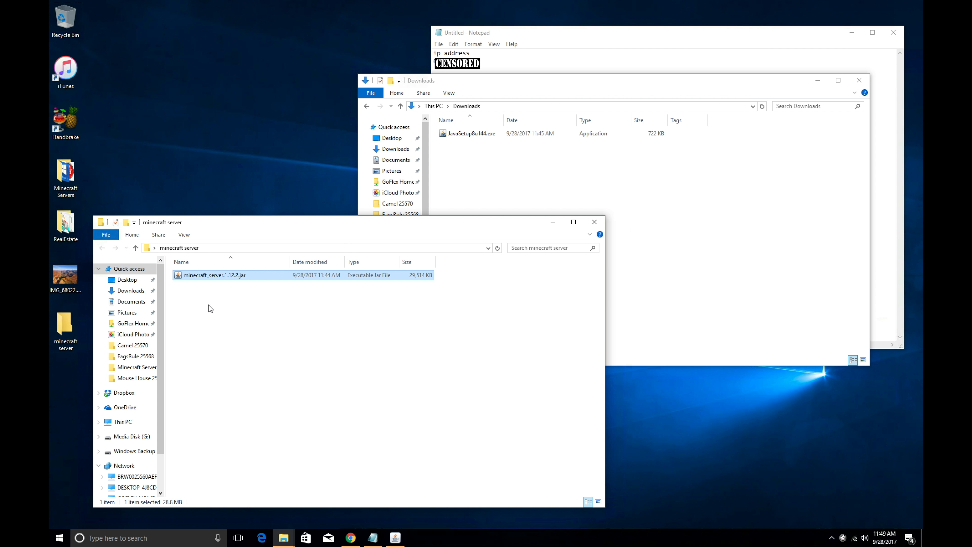
{"action": "left_click", "coordinate": [229, 297]}
{"action": "left_click_drag", "start_coordinate": [258, 220], "coordinate": [282, 191]}
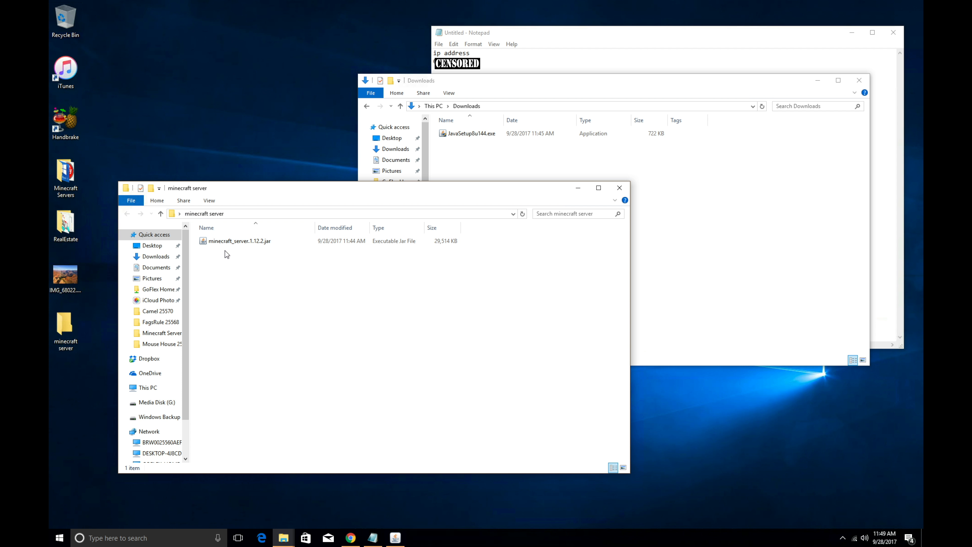
{"action": "left_click", "coordinate": [621, 189]}
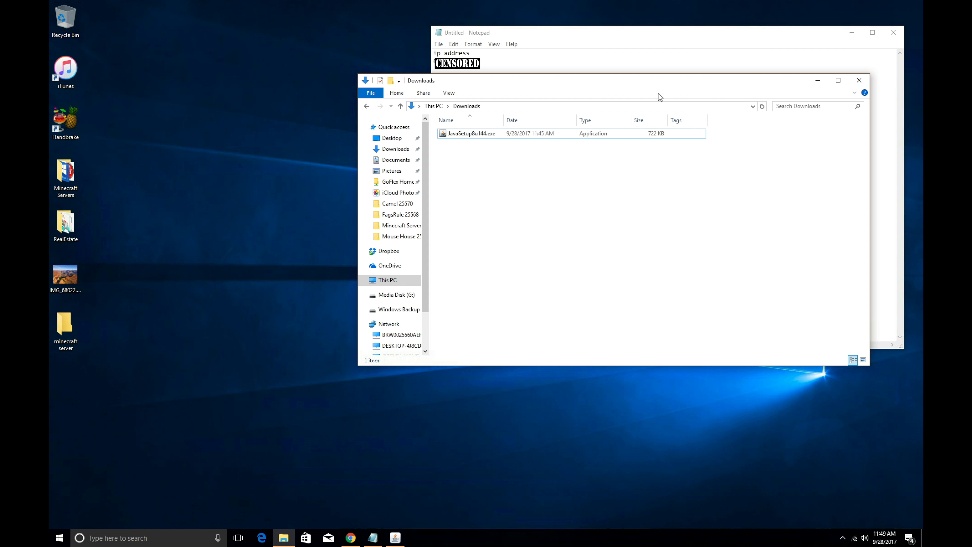
Step: Close the Downloads window, the Java Setup - Complete dialog and the Verify Java Version page
{"action": "left_click", "coordinate": [860, 81]}
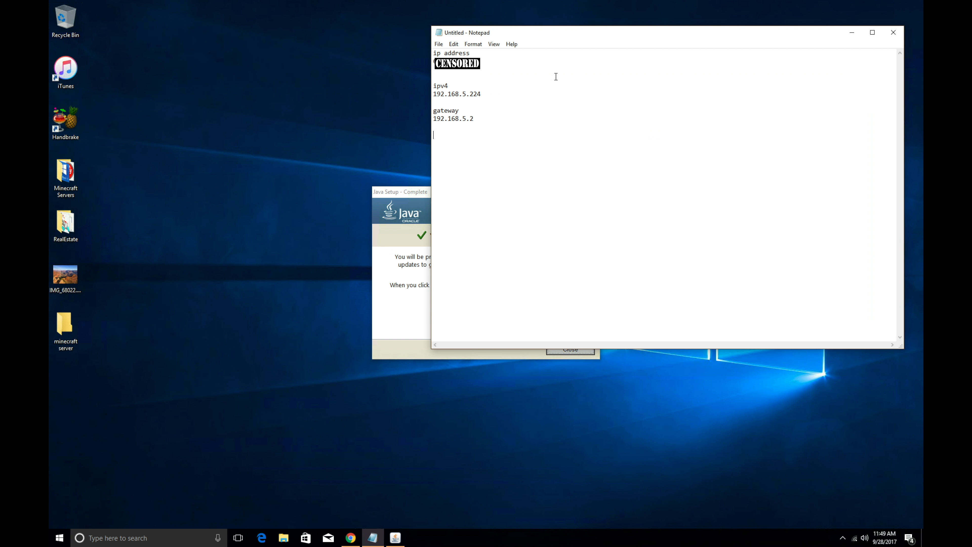
{"action": "left_click", "coordinate": [395, 194]}
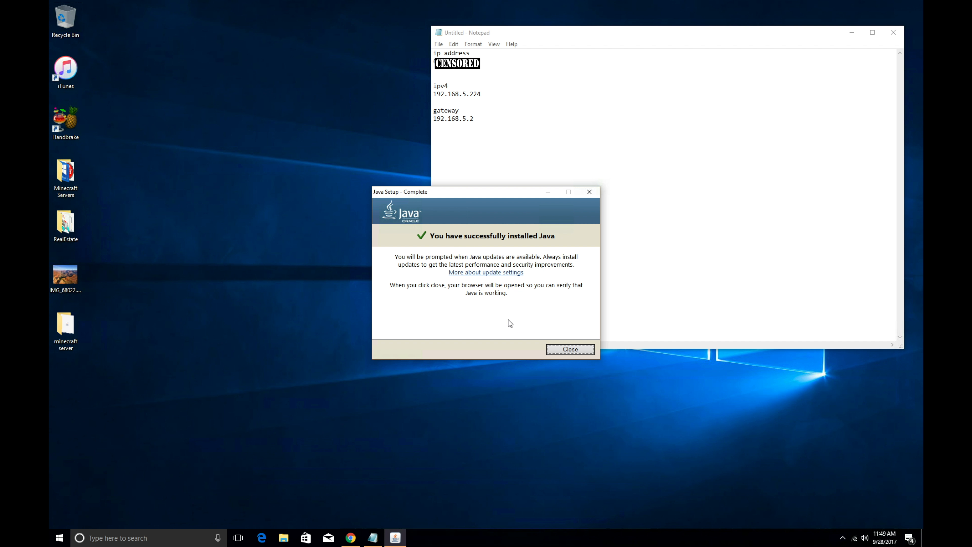
{"action": "left_click", "coordinate": [559, 349]}
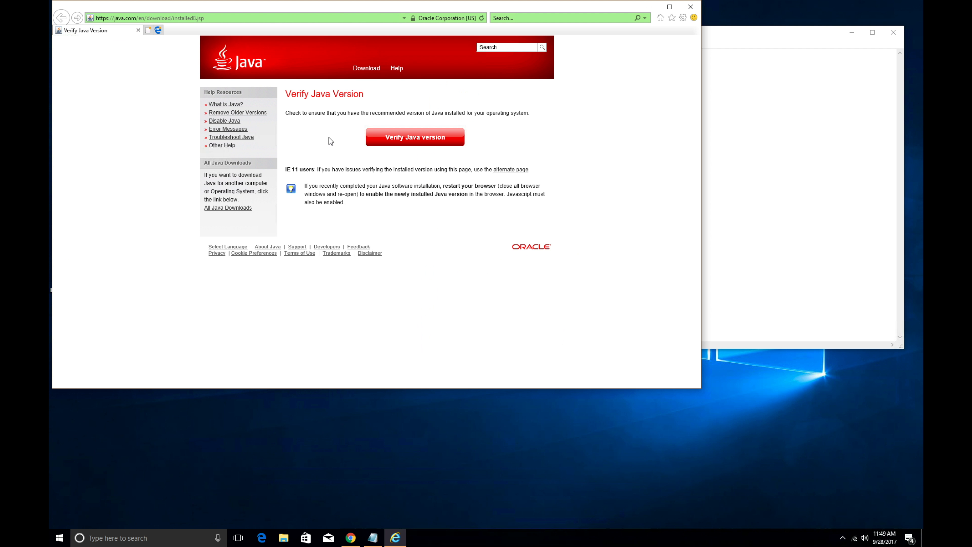
{"action": "left_click", "coordinate": [691, 7]}
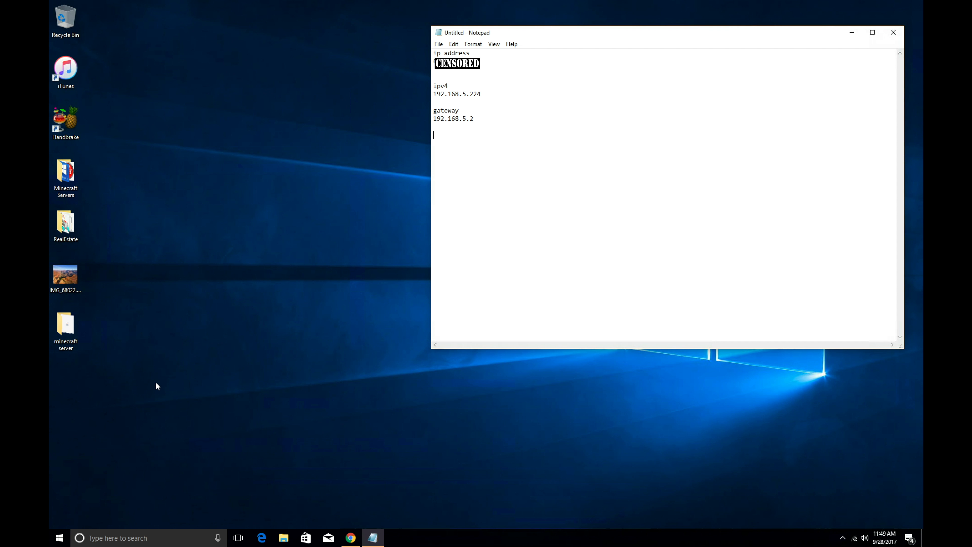
Step: Launch Control Panel from the Run dialog by entering 'control panel'
{"action": "right_click", "coordinate": [60, 543]}
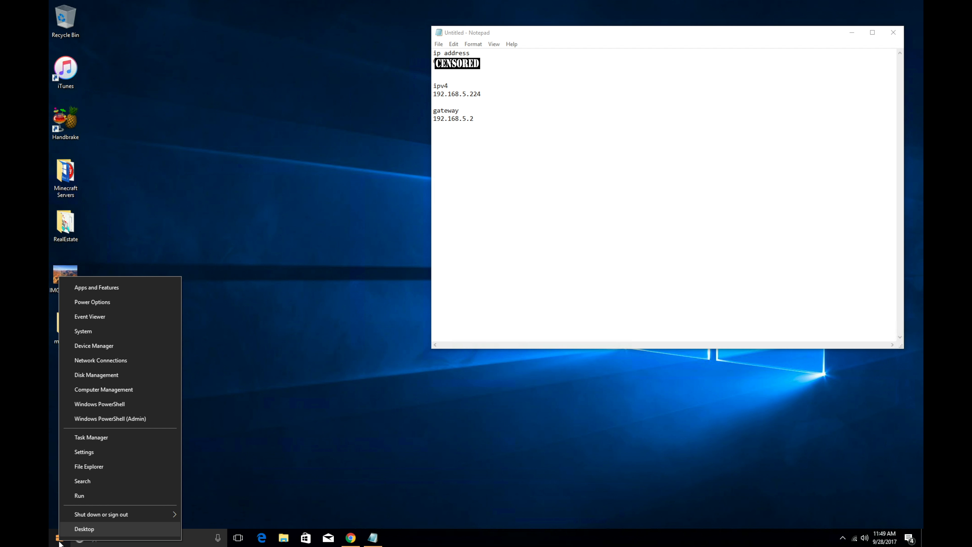
{"action": "left_click", "coordinate": [94, 497]}
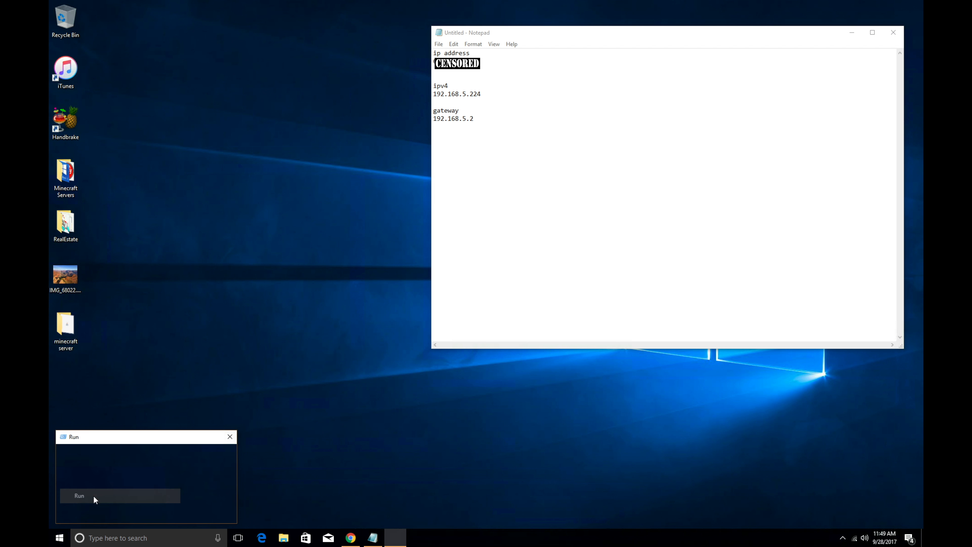
{"action": "type", "text": "cont"}
{"action": "key", "text": "Down"}
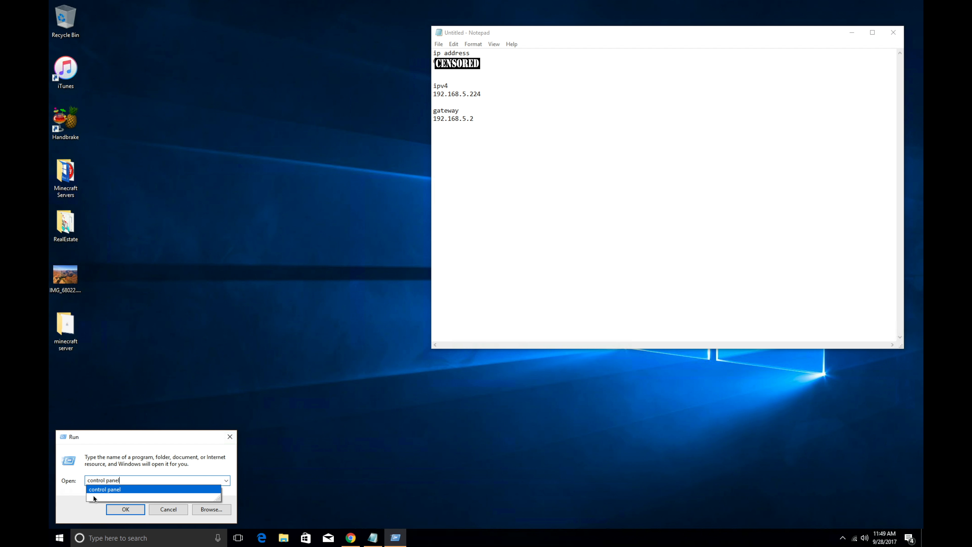
{"action": "left_click", "coordinate": [122, 507]}
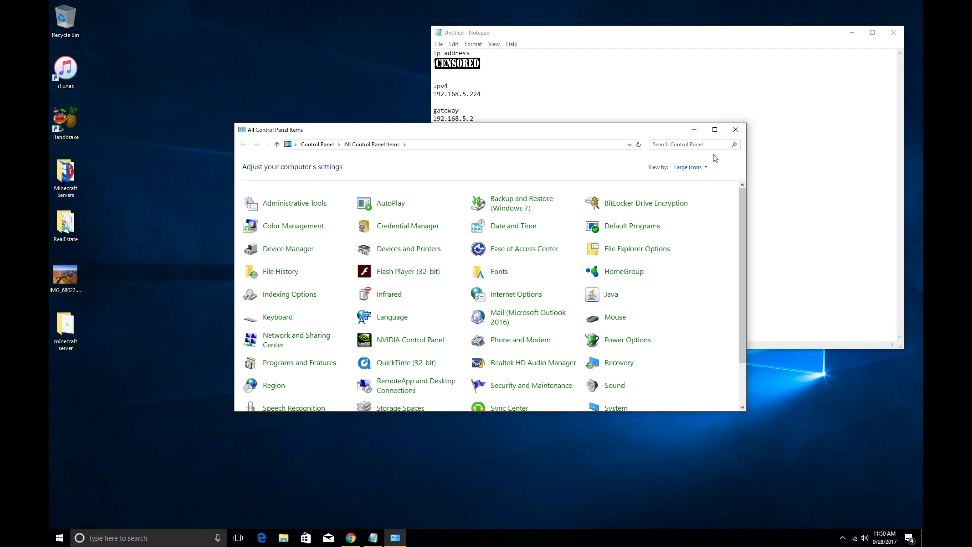
Step: View Control Panel items as Large icons and open File Explorer Options
{"action": "left_click", "coordinate": [691, 167]}
{"action": "left_click", "coordinate": [708, 179]}
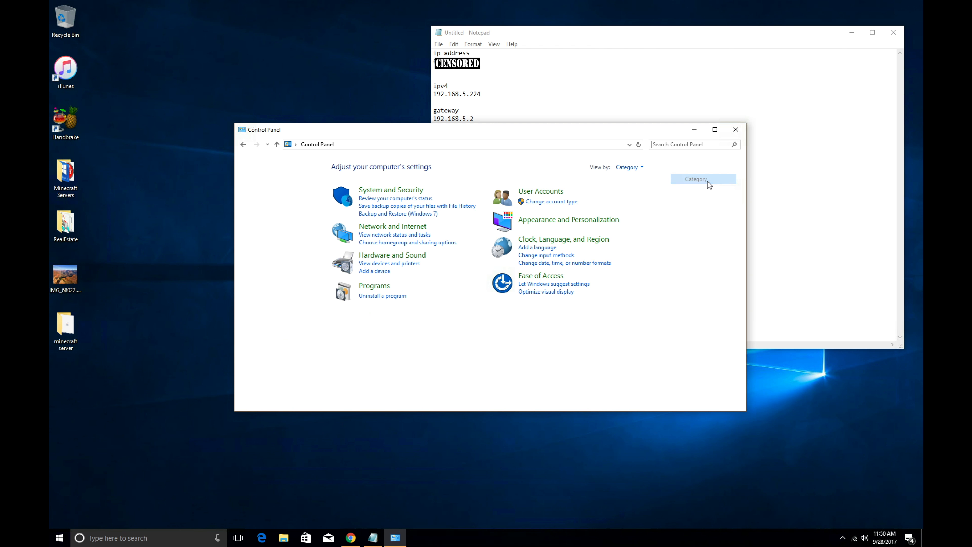
{"action": "left_click", "coordinate": [642, 169]}
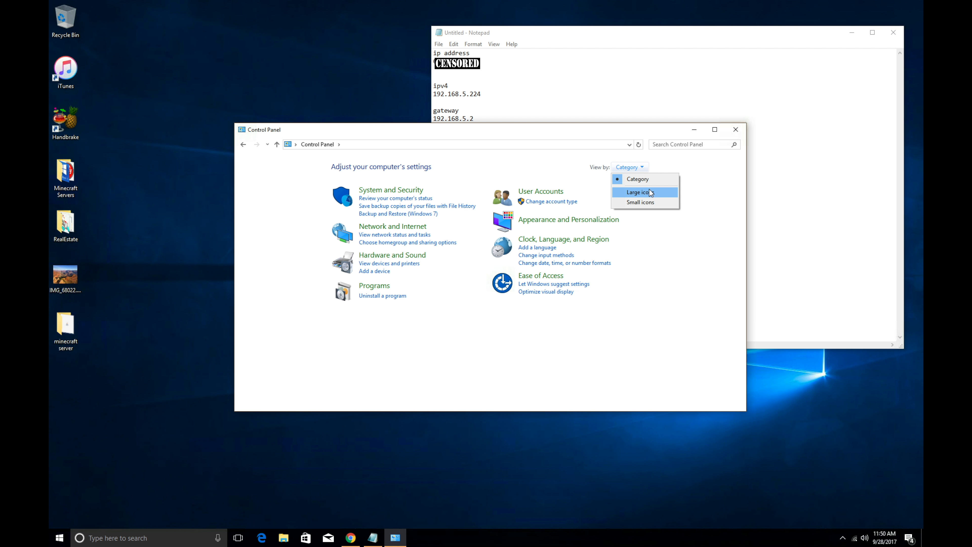
{"action": "left_click", "coordinate": [650, 192]}
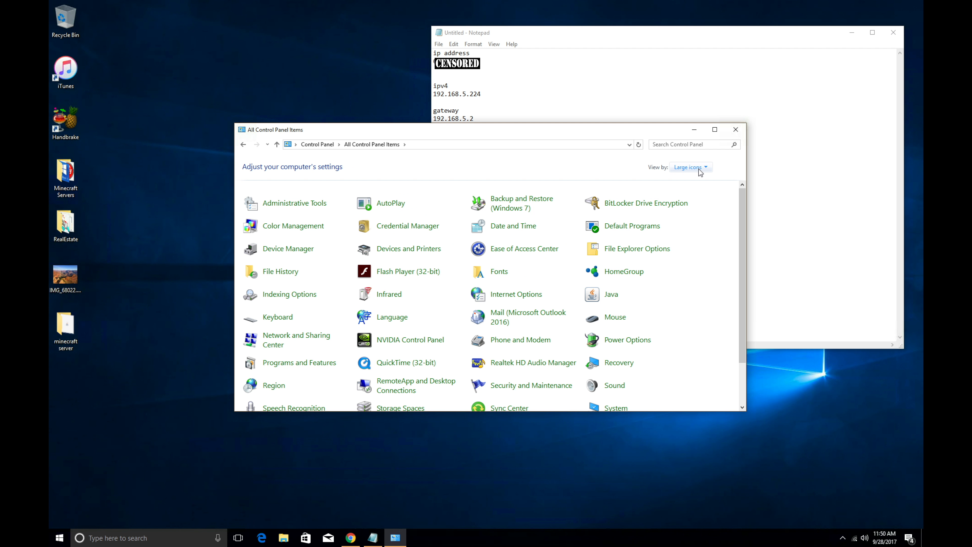
{"action": "left_click", "coordinate": [633, 250]}
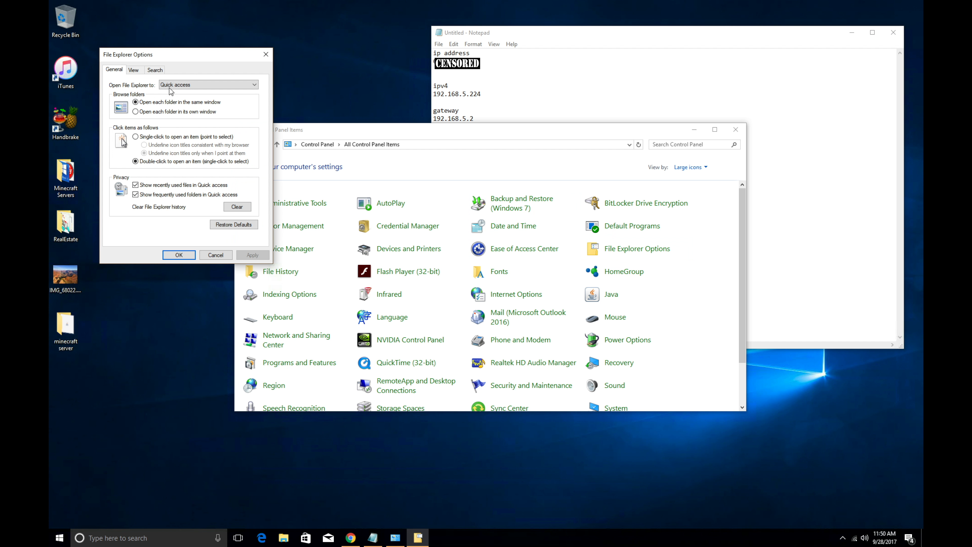
Step: On the View tab, untick Hide extensions for known file types, then Apply and OK
{"action": "left_click", "coordinate": [135, 72]}
{"action": "left_click", "coordinate": [120, 71]}
{"action": "left_click", "coordinate": [137, 72]}
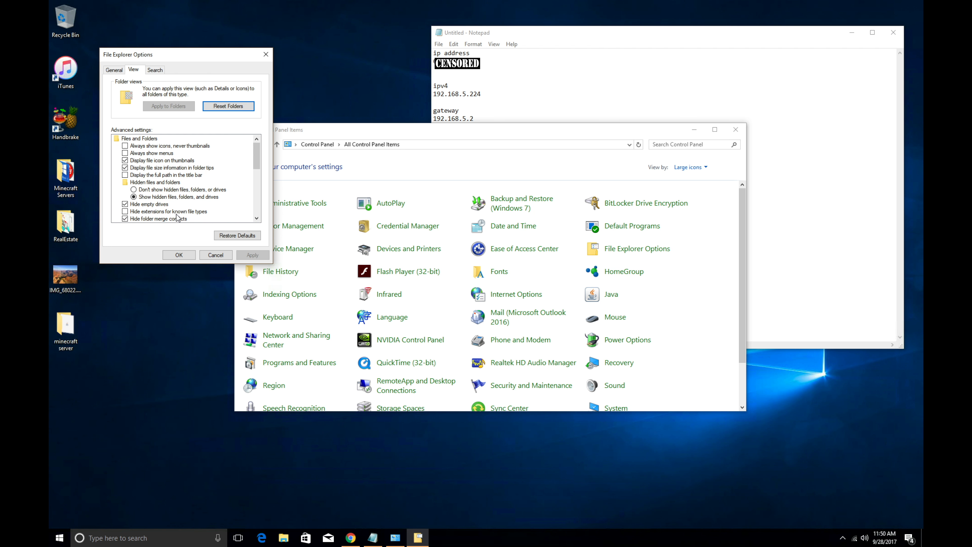
{"action": "left_click", "coordinate": [124, 211]}
{"action": "left_click", "coordinate": [125, 211]}
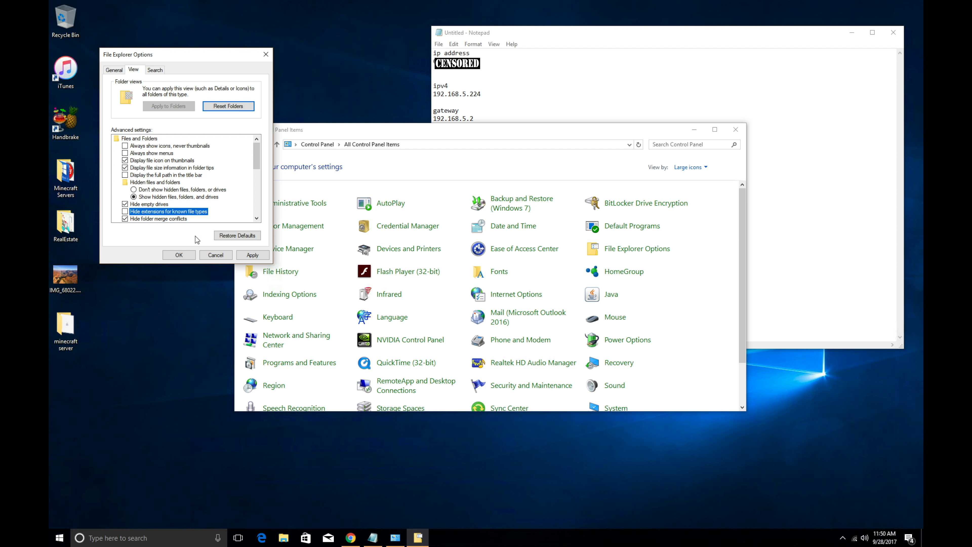
{"action": "left_click", "coordinate": [246, 257]}
{"action": "left_click", "coordinate": [179, 254]}
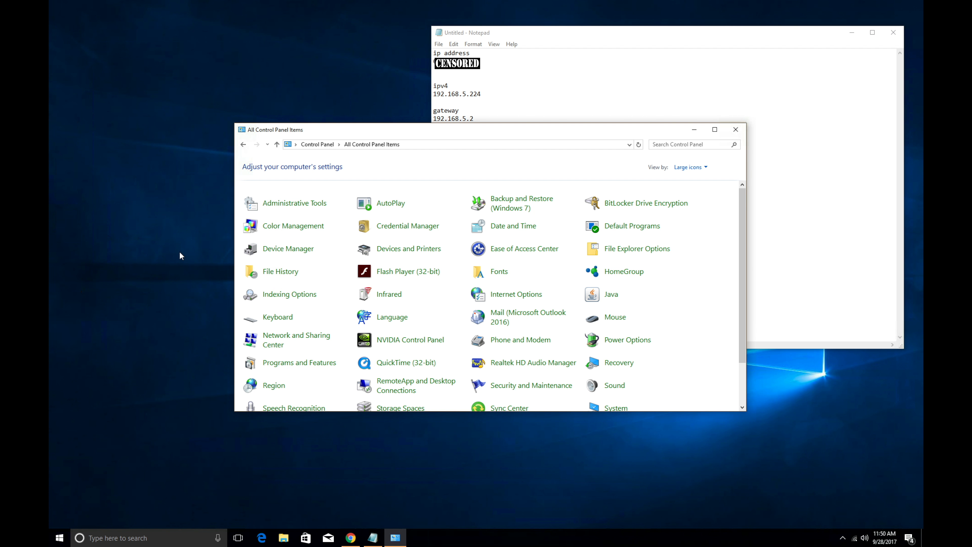
Step: Close Control Panel, open the minecraft server desktop folder, run minecraft_server.1.12.2.jar, and select eula.txt
{"action": "left_click", "coordinate": [735, 130]}
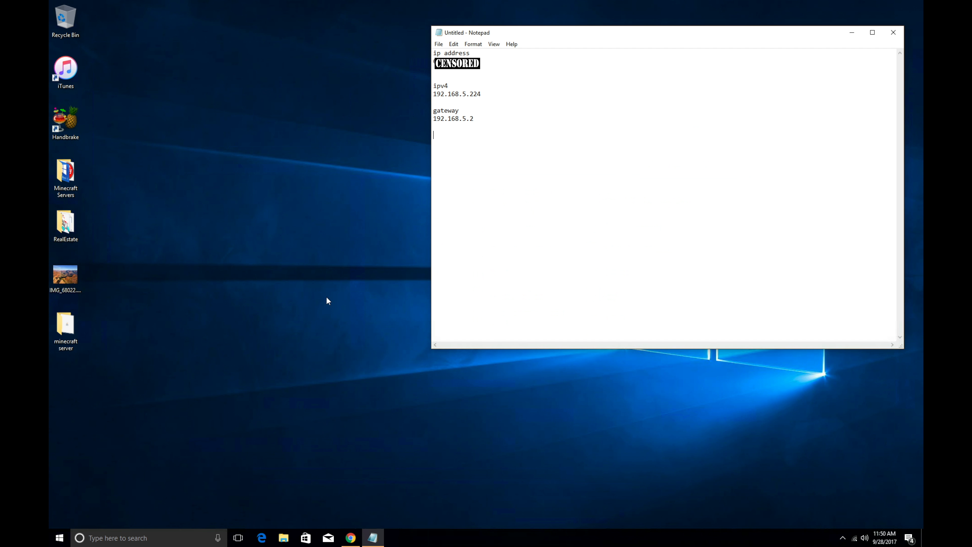
{"action": "left_click", "coordinate": [73, 337]}
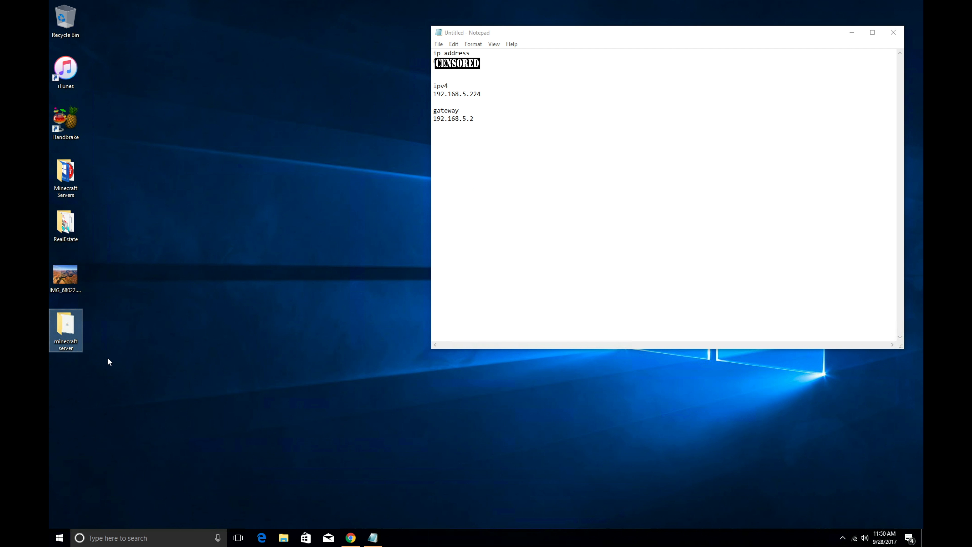
{"action": "double_click", "coordinate": [70, 349]}
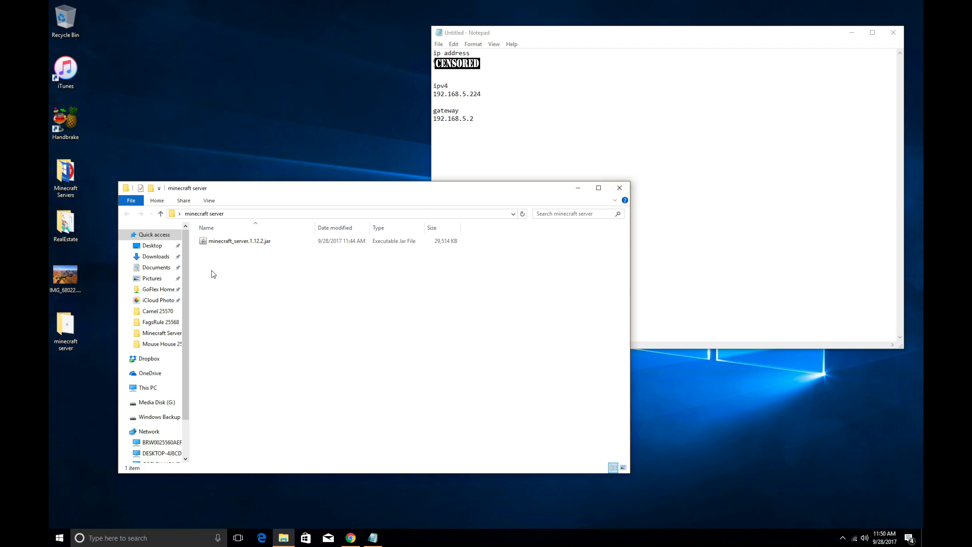
{"action": "double_click", "coordinate": [263, 244]}
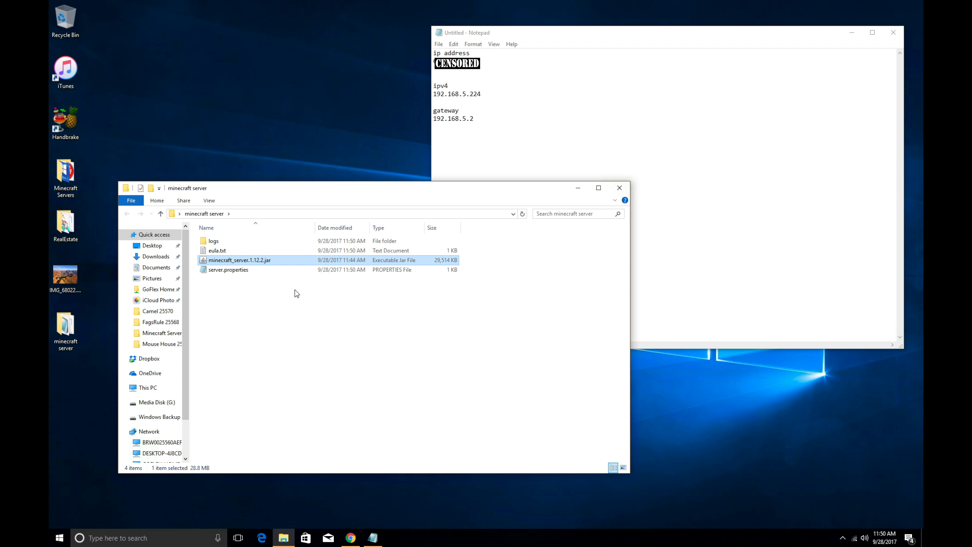
{"action": "left_click", "coordinate": [259, 282]}
{"action": "double_click", "coordinate": [285, 262]}
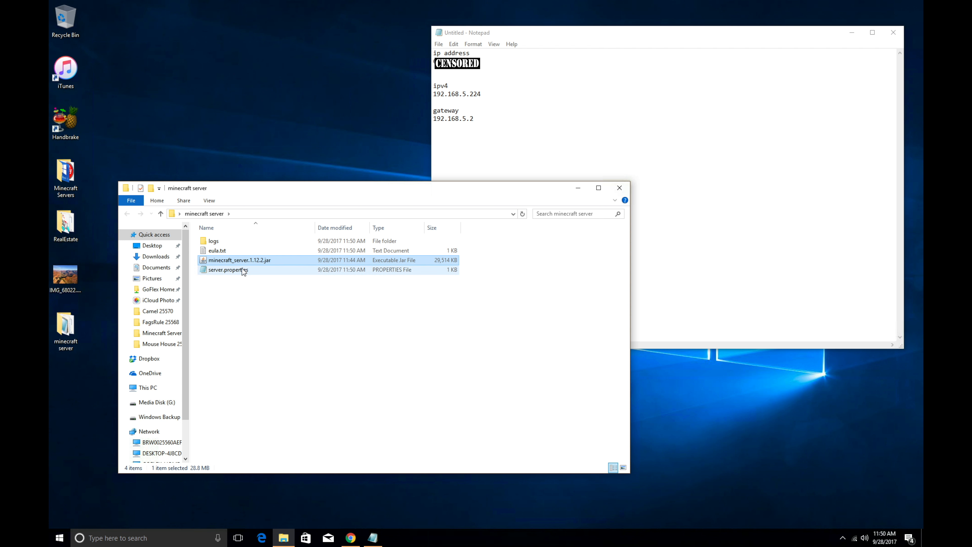
{"action": "left_click", "coordinate": [234, 252]}
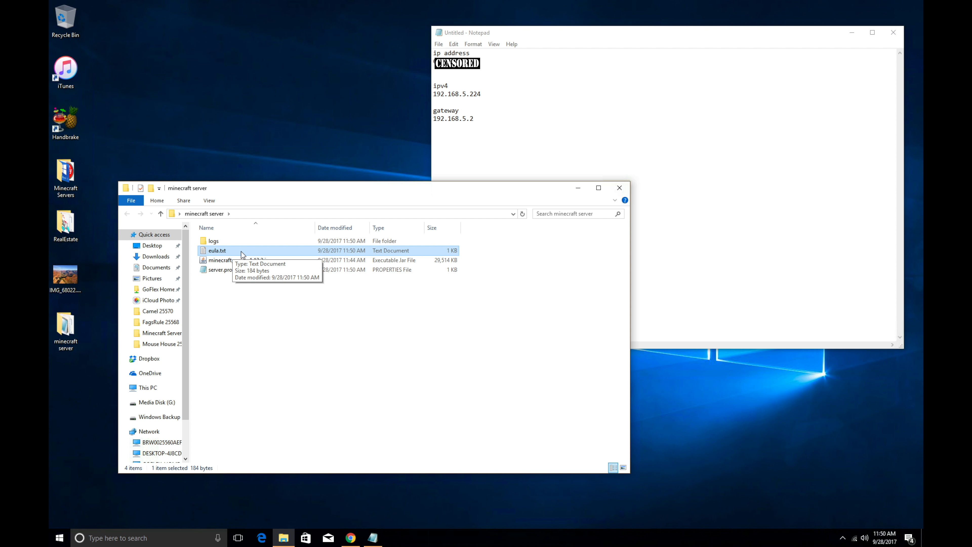
Step: Change eula=false to eula=true in eula.txt, save and close it, then relaunch the server jar
{"action": "double_click", "coordinate": [242, 252]}
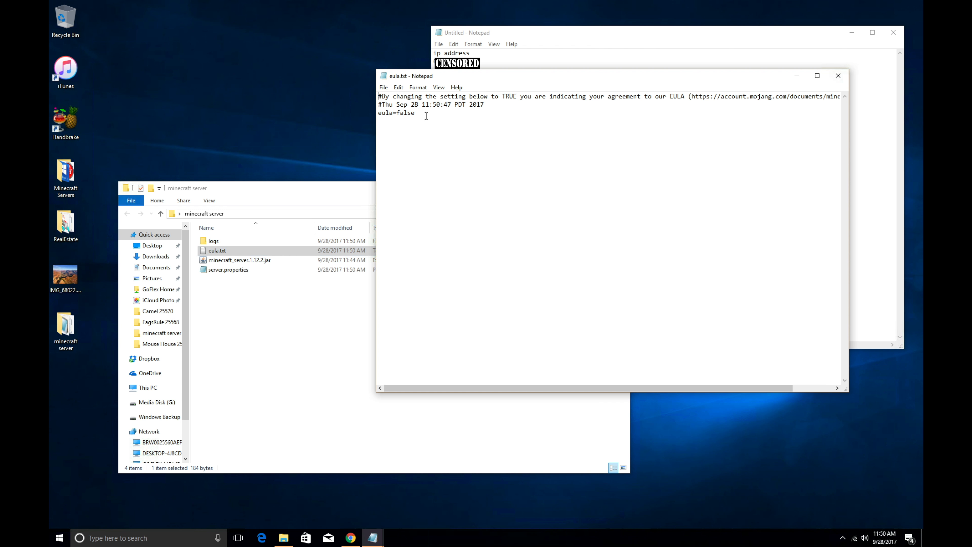
{"action": "key", "text": "BackSpace"}
{"action": "key", "text": "BackSpace"}
{"action": "key", "text": "BackSpace"}
{"action": "key", "text": "BackSpace"}
{"action": "type", "text": "true"}
{"action": "left_click", "coordinate": [386, 90]}
{"action": "left_click", "coordinate": [400, 117]}
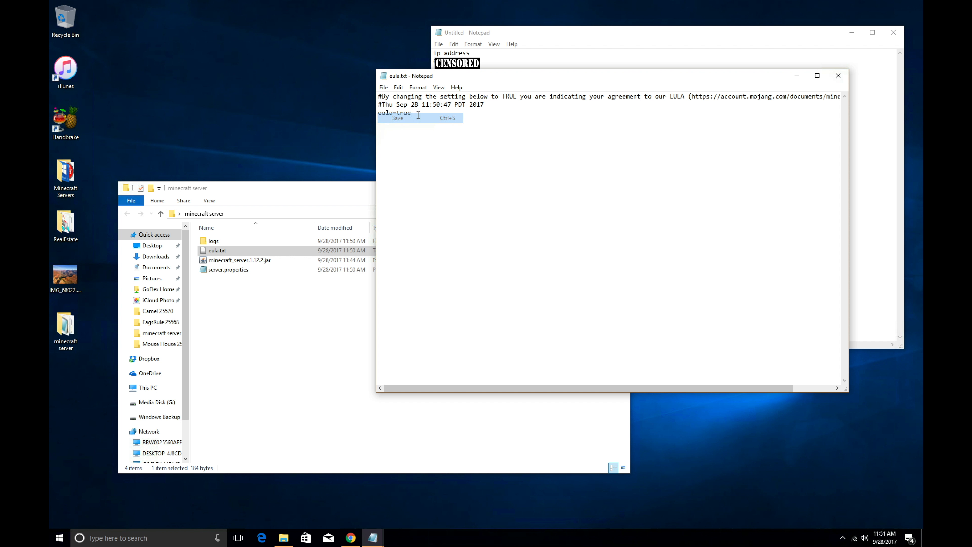
{"action": "left_click", "coordinate": [838, 76]}
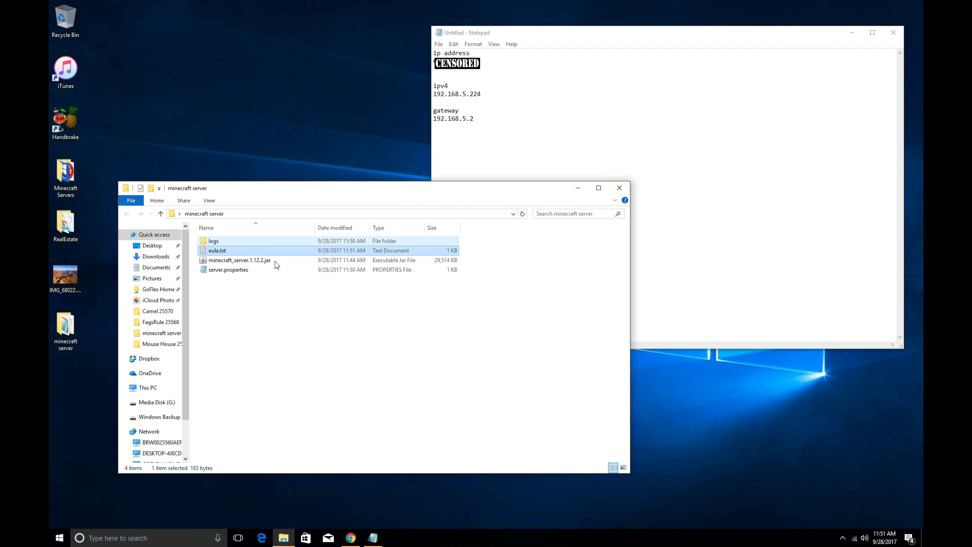
{"action": "double_click", "coordinate": [268, 260]}
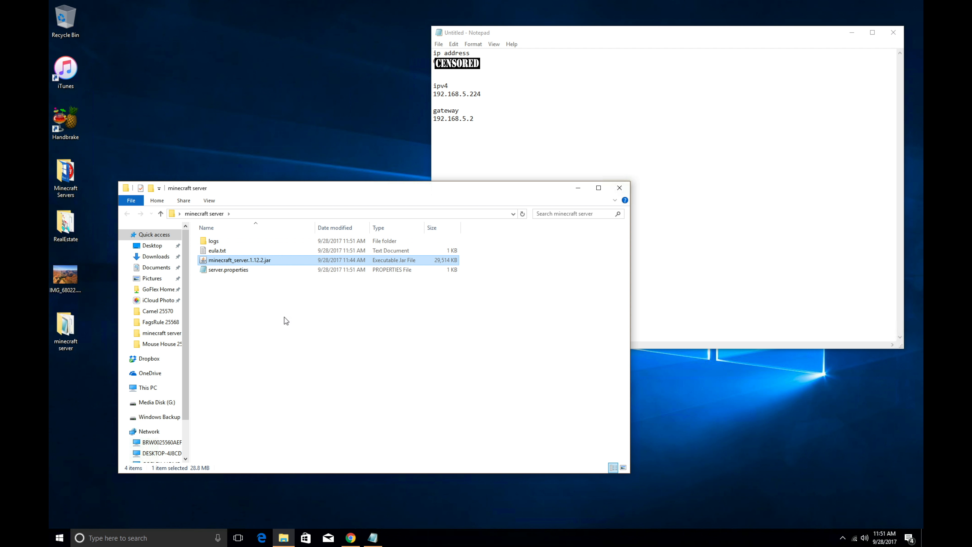
Step: Reopen eula.txt to confirm eula=true, save it again, rerun the jar, and select server.properties
{"action": "left_click", "coordinate": [231, 253]}
{"action": "double_click", "coordinate": [231, 252]}
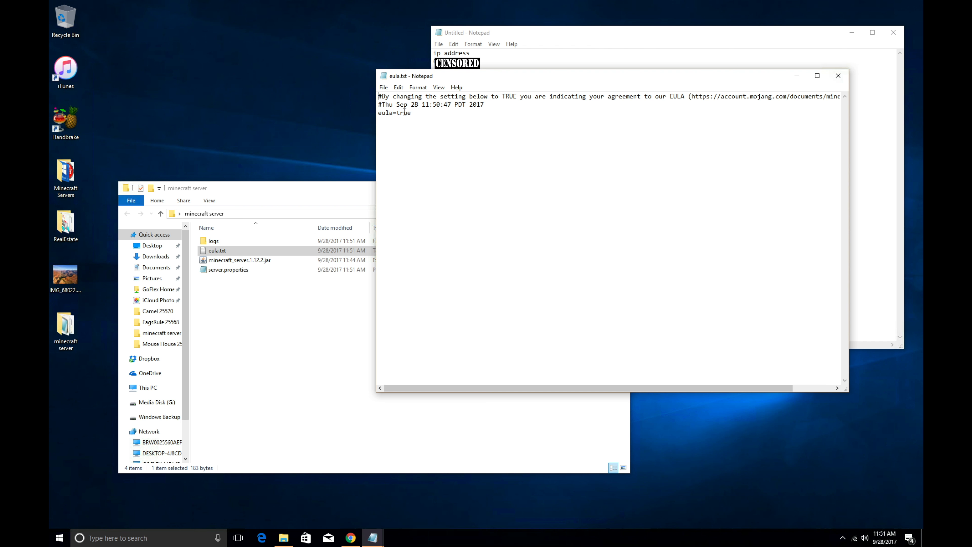
{"action": "left_click", "coordinate": [430, 114]}
{"action": "left_click", "coordinate": [383, 87]}
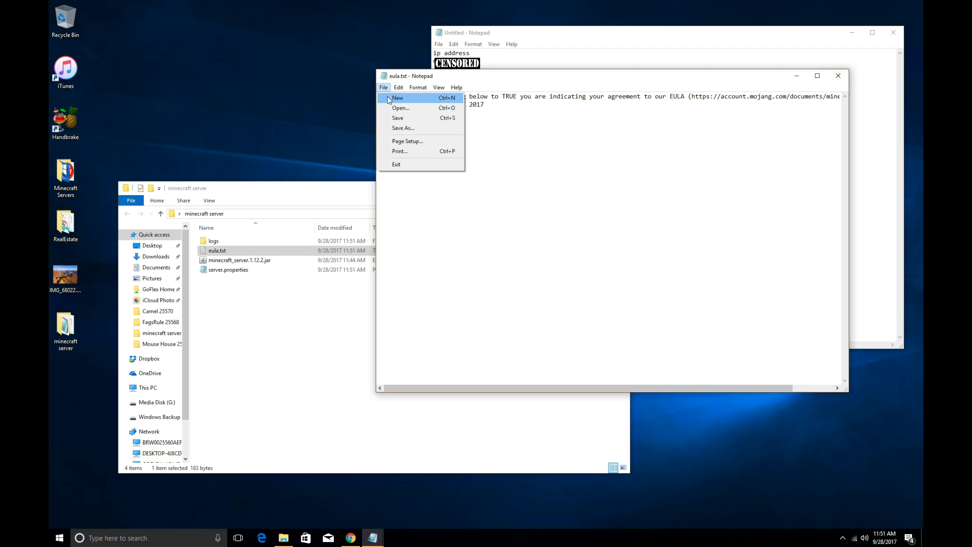
{"action": "left_click", "coordinate": [394, 117]}
{"action": "left_click", "coordinate": [838, 75]}
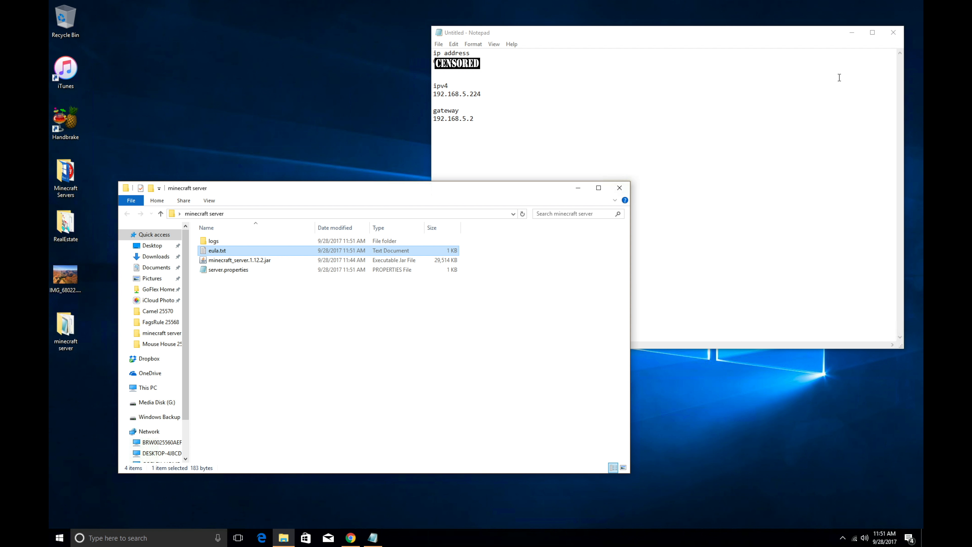
{"action": "double_click", "coordinate": [284, 260]}
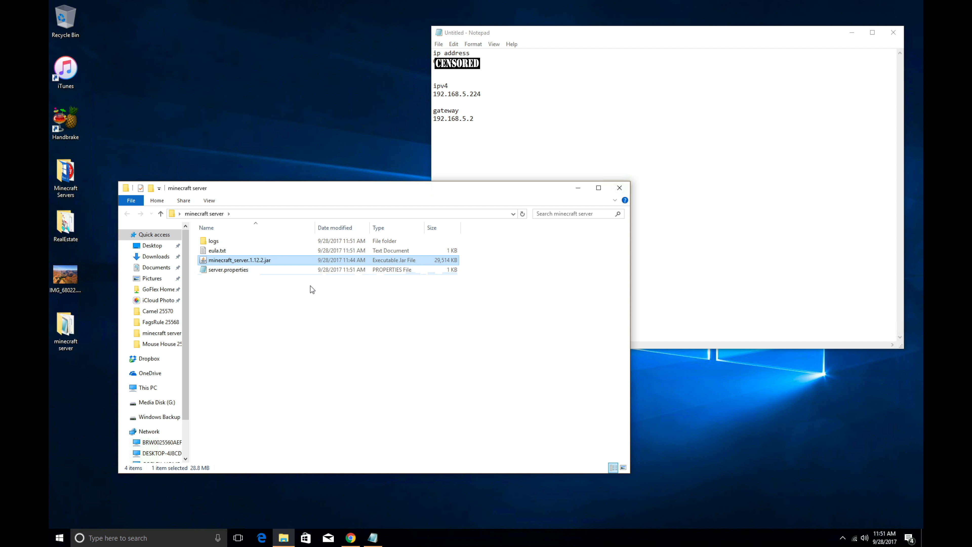
{"action": "left_click", "coordinate": [245, 271]}
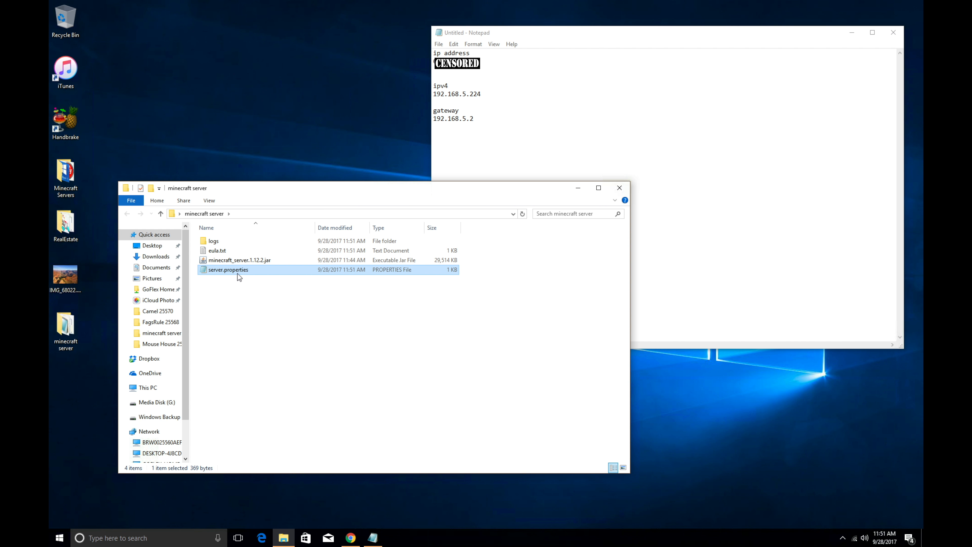
Step: Change the server-port line in server.properties to 25572, save it, and close Notepad
{"action": "double_click", "coordinate": [239, 270]}
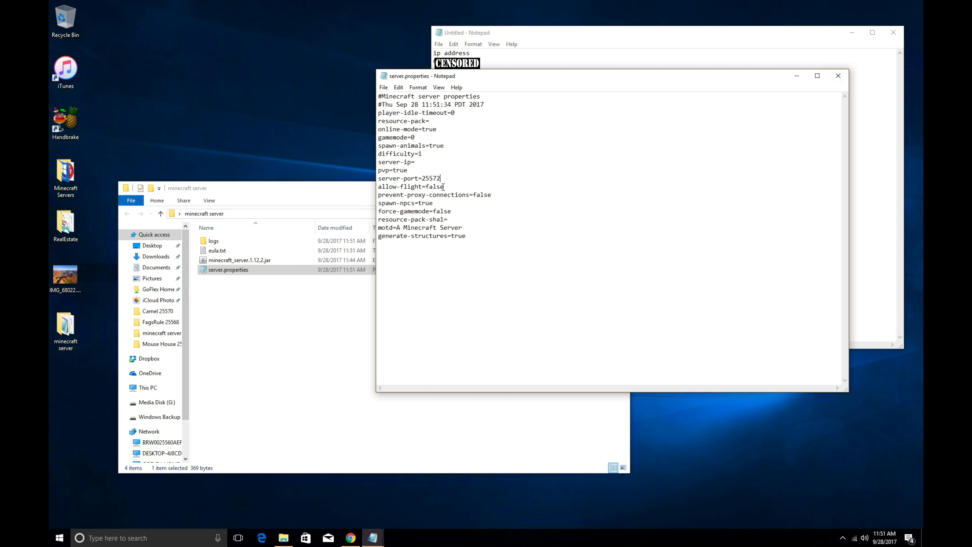
{"action": "left_click", "coordinate": [541, 53]}
{"action": "left_click", "coordinate": [417, 77]}
{"action": "left_click", "coordinate": [383, 87]}
{"action": "left_click", "coordinate": [405, 118]}
{"action": "left_click", "coordinate": [838, 76]}
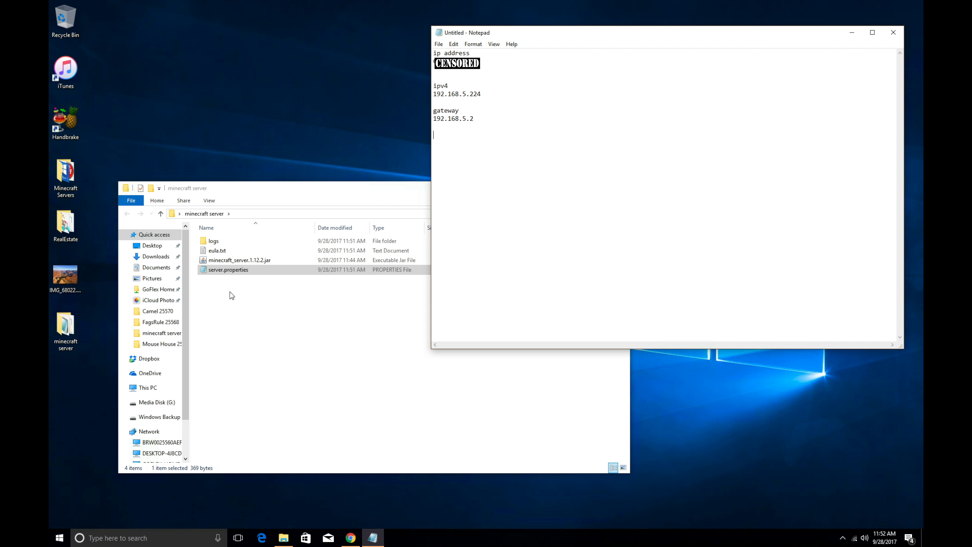
{"action": "left_click", "coordinate": [234, 262]}
Step: Run minecraft_server.1.12.2.jar until the log says Done, then close the server window
{"action": "double_click", "coordinate": [235, 261]}
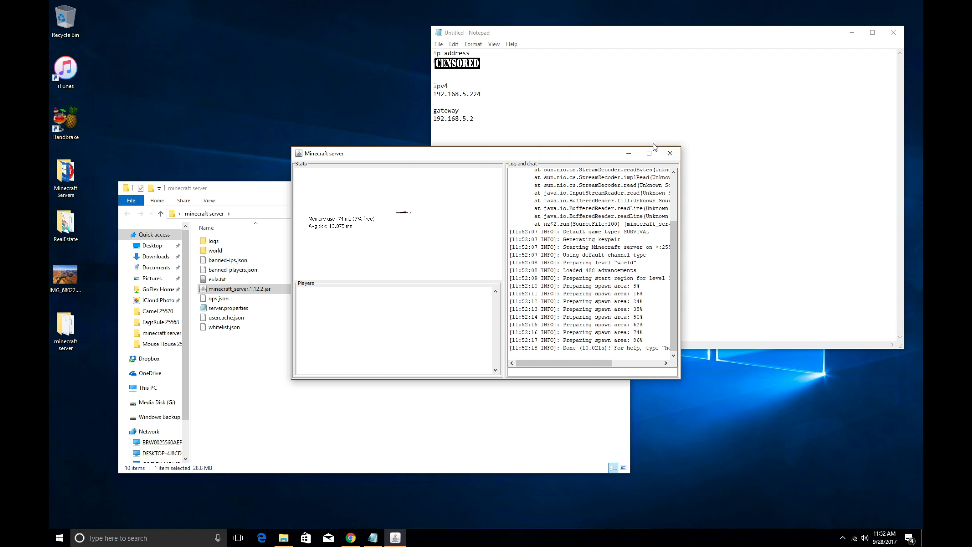
{"action": "left_click", "coordinate": [673, 154]}
{"action": "left_click", "coordinate": [210, 378]}
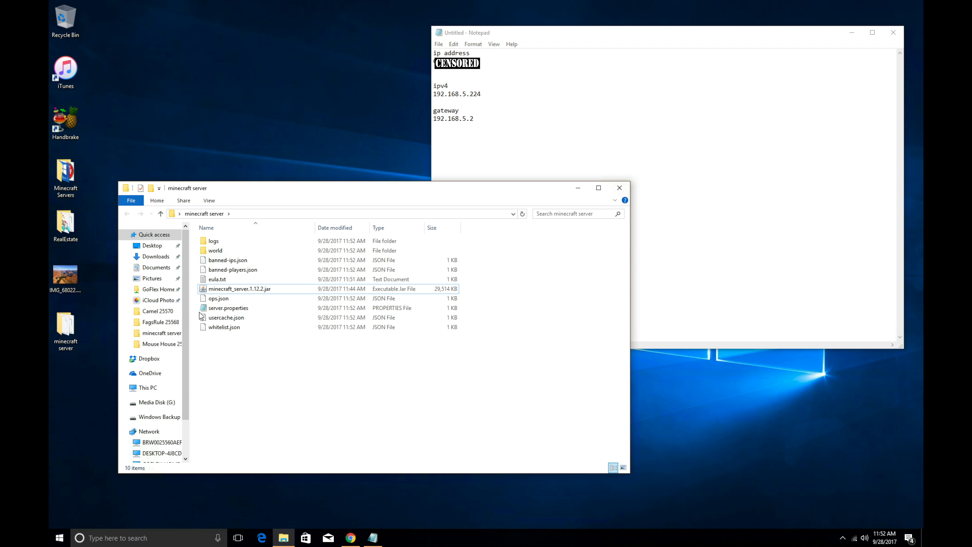
Step: Create a new text document in the minecraft server folder, rename it start.bat, and accept the extension change
{"action": "right_click", "coordinate": [221, 363]}
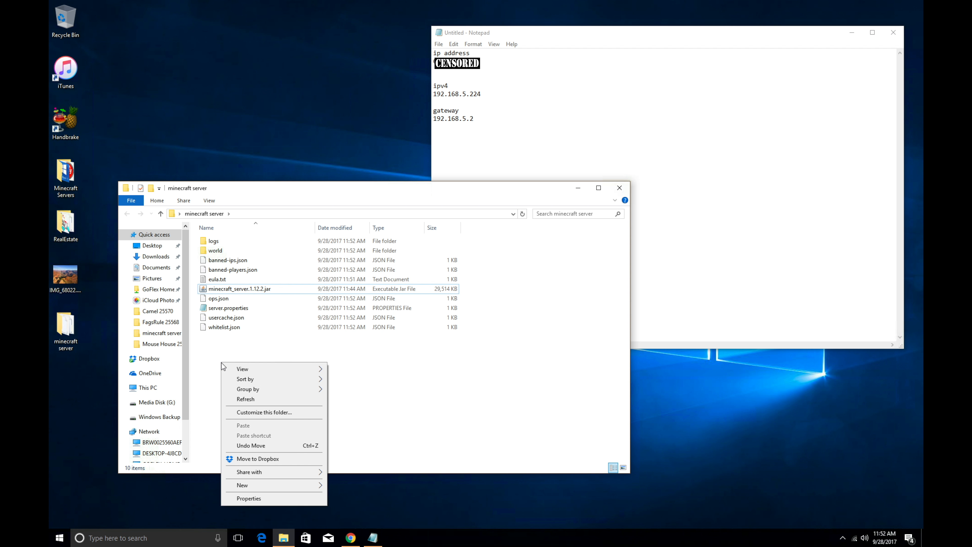
{"action": "mouse_move", "coordinate": [269, 484]}
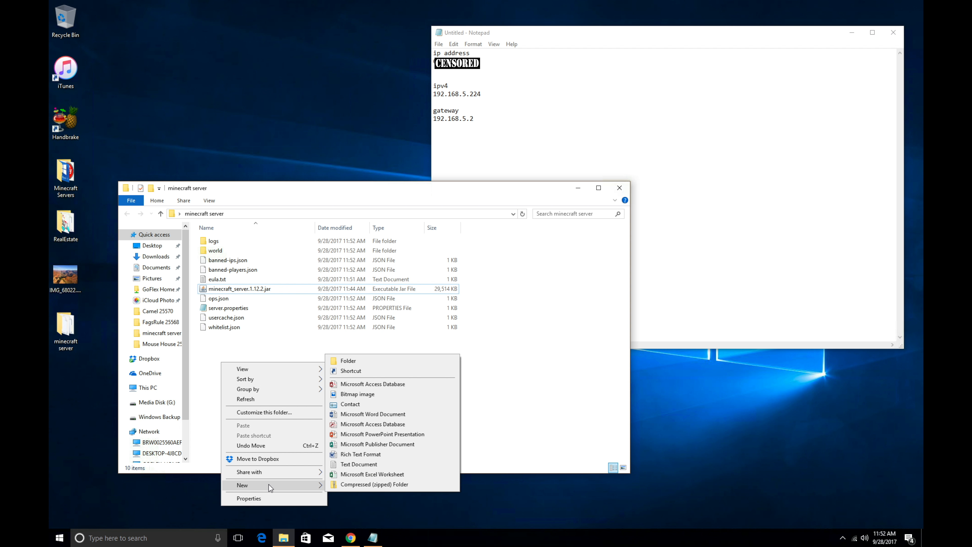
{"action": "left_click", "coordinate": [355, 465]}
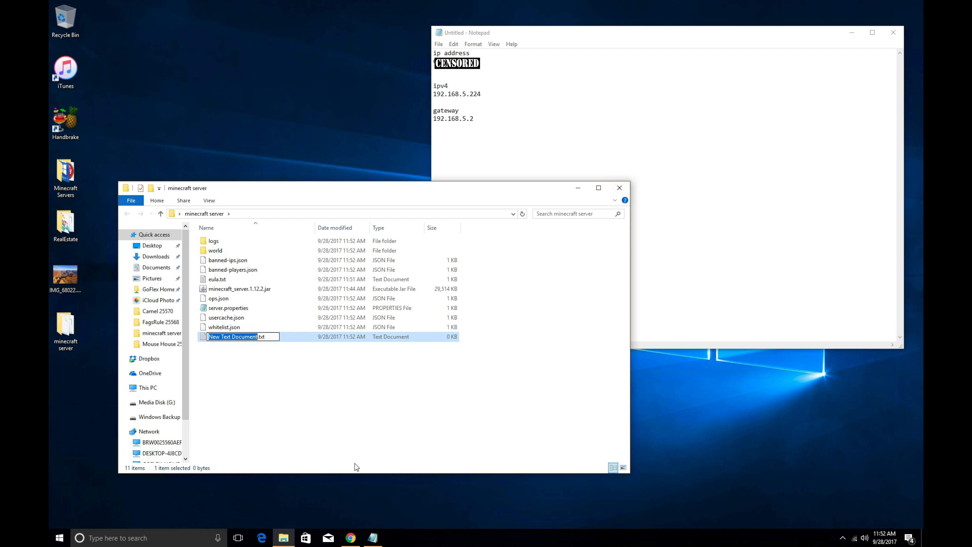
{"action": "type", "text": "sta"}
{"action": "type", "text": "te"}
{"action": "key", "text": "BackSpace"}
{"action": "key", "text": "BackSpace"}
{"action": "type", "text": "rte"}
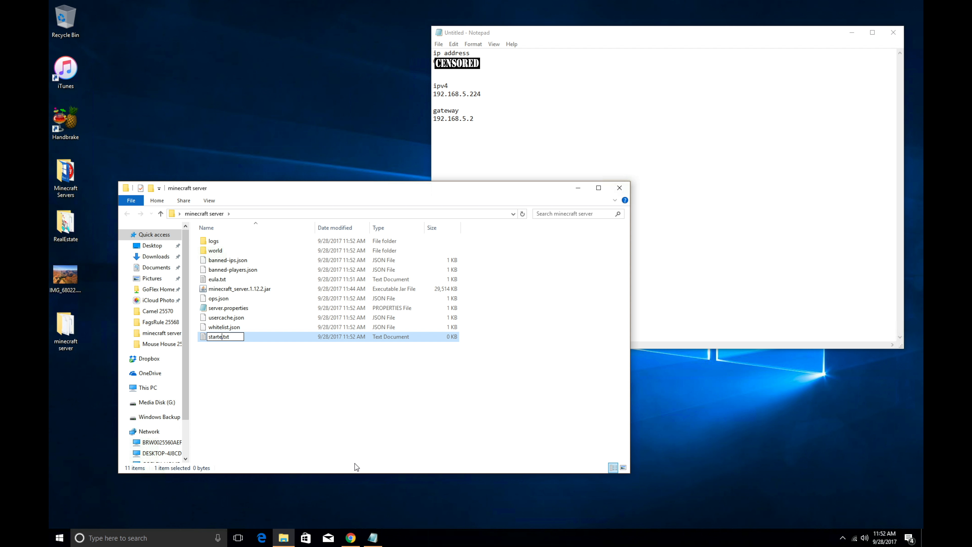
{"action": "key", "text": "BackSpace"}
{"action": "type", "text": ".bat"}
{"action": "key", "text": "BackSpace"}
{"action": "key", "text": "BackSpace"}
{"action": "key", "text": "Return"}
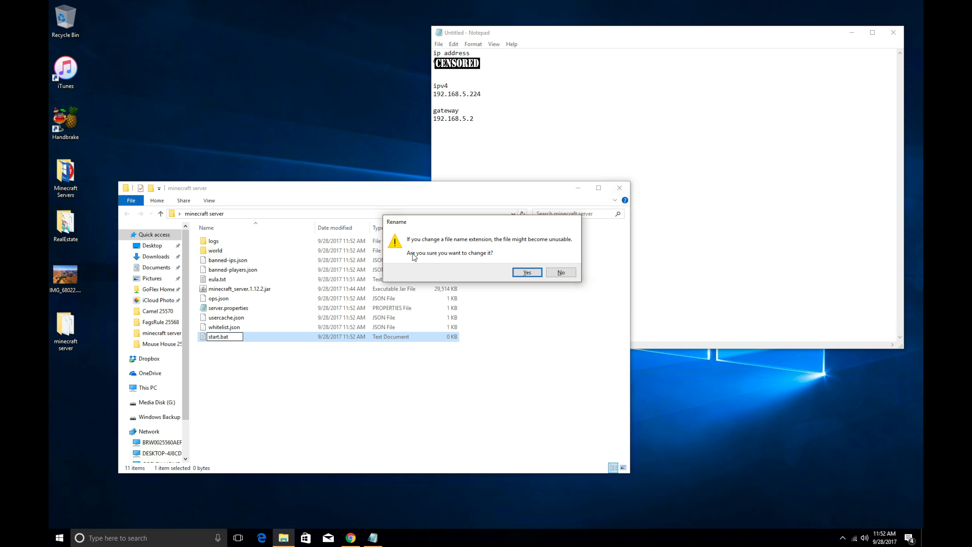
{"action": "left_click", "coordinate": [527, 272]}
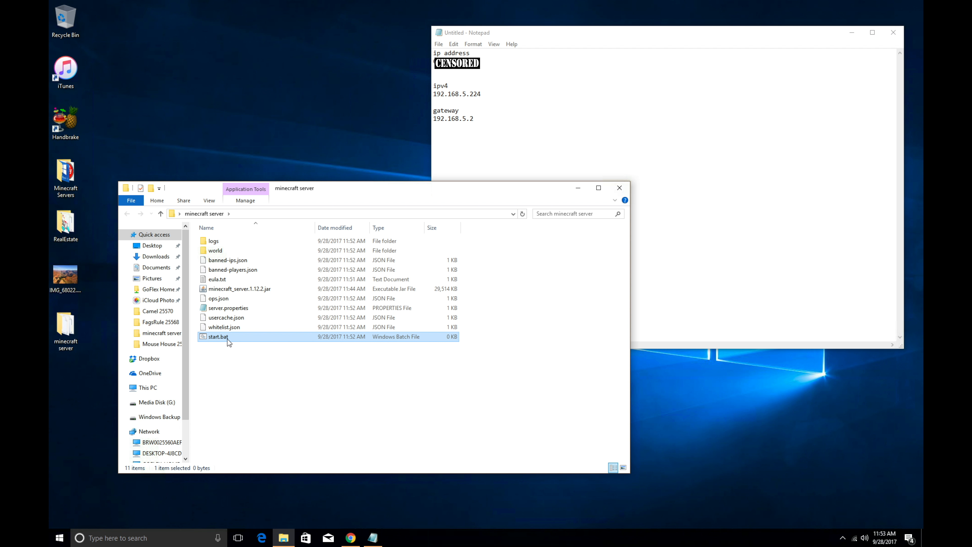
Step: After start.bat fails to run, open it in Notepad and bring back Chrome's Java download page
{"action": "double_click", "coordinate": [241, 338]}
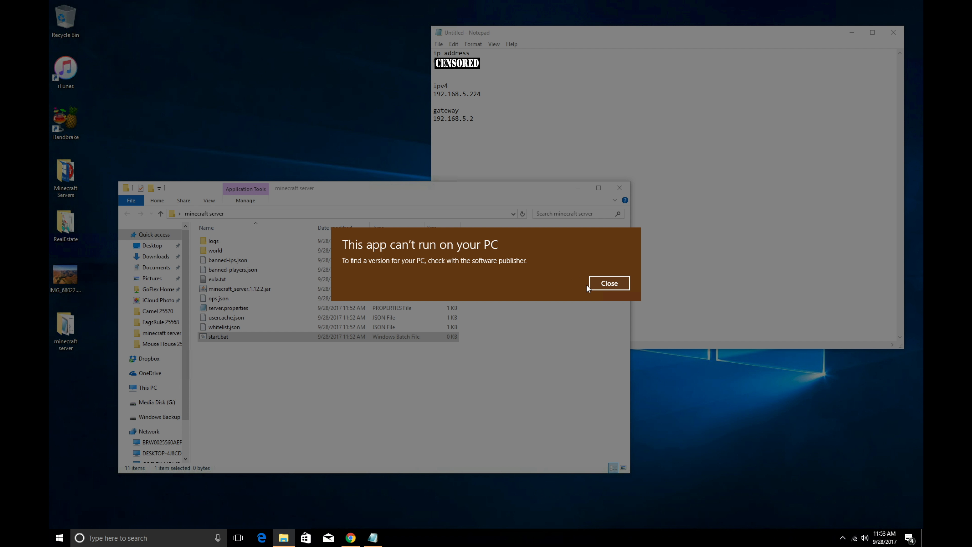
{"action": "left_click", "coordinate": [609, 284]}
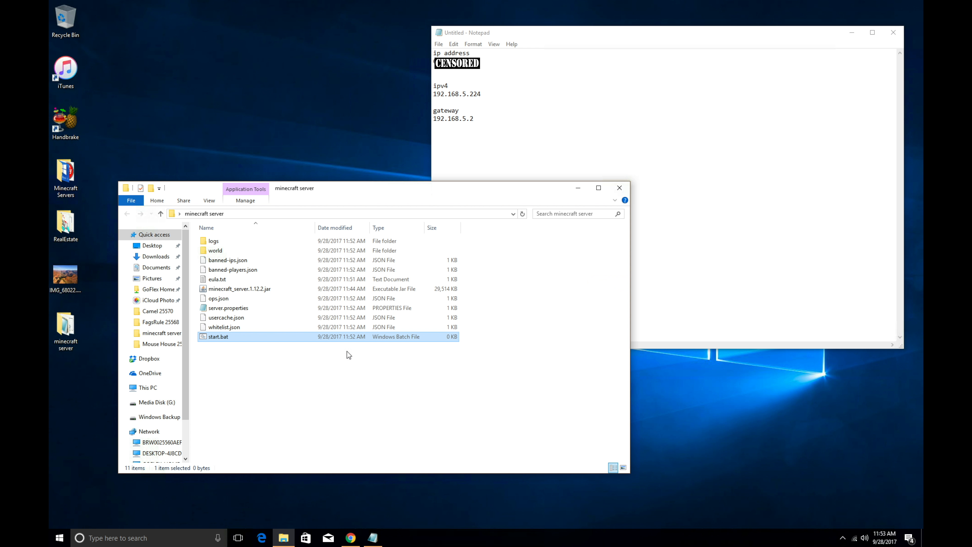
{"action": "right_click", "coordinate": [302, 338]}
{"action": "left_click", "coordinate": [319, 355]}
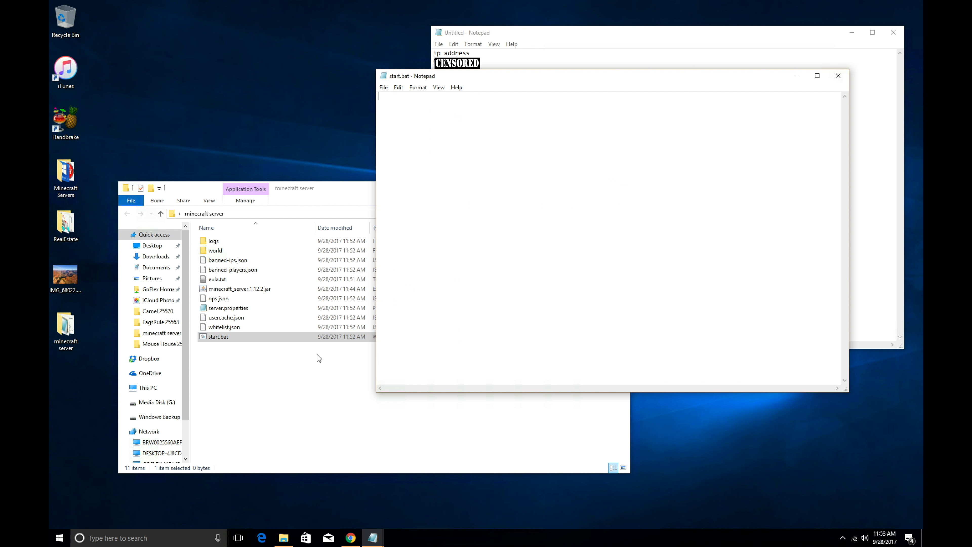
{"action": "left_click_drag", "start_coordinate": [500, 81], "coordinate": [357, 108]}
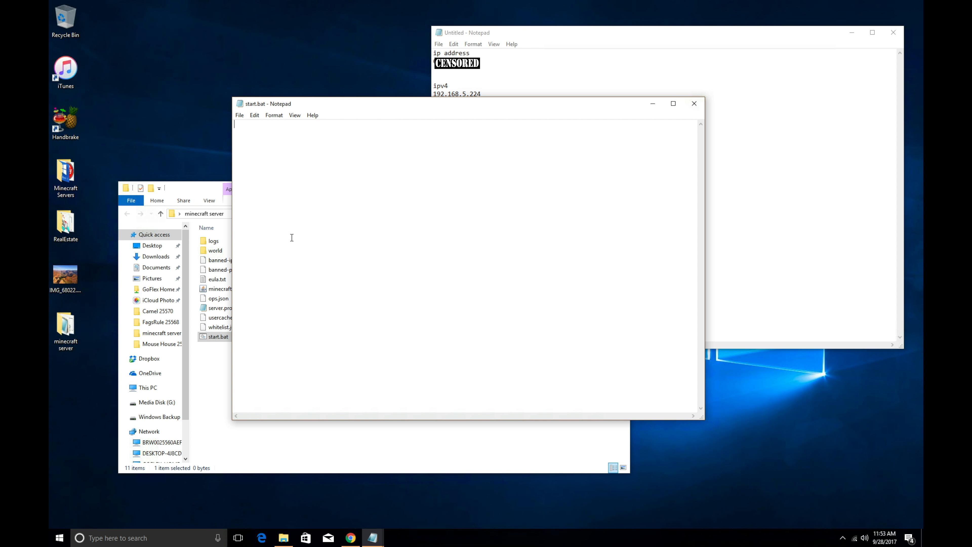
{"action": "left_click", "coordinate": [351, 537]}
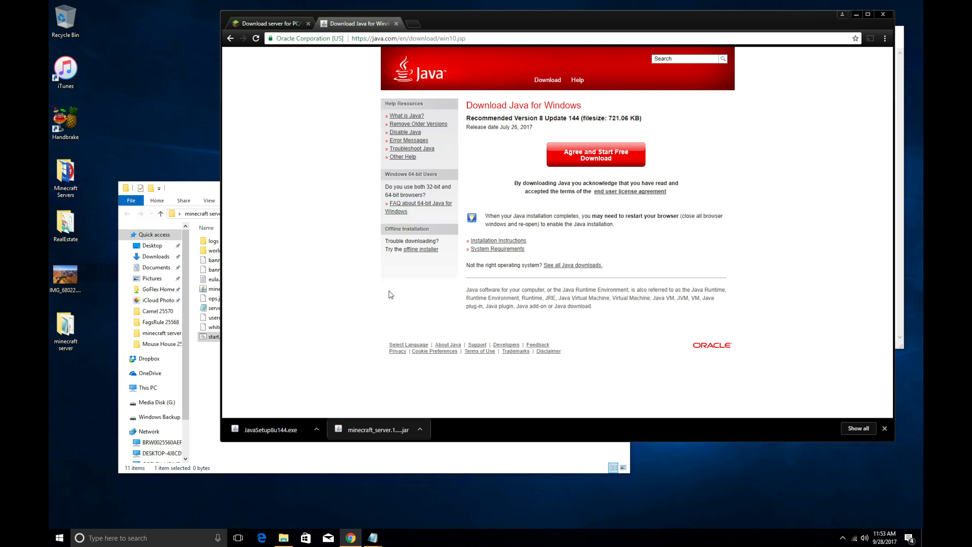
Step: Copy the java server launch command from the minecraft.net server download page
{"action": "left_click", "coordinate": [278, 25]}
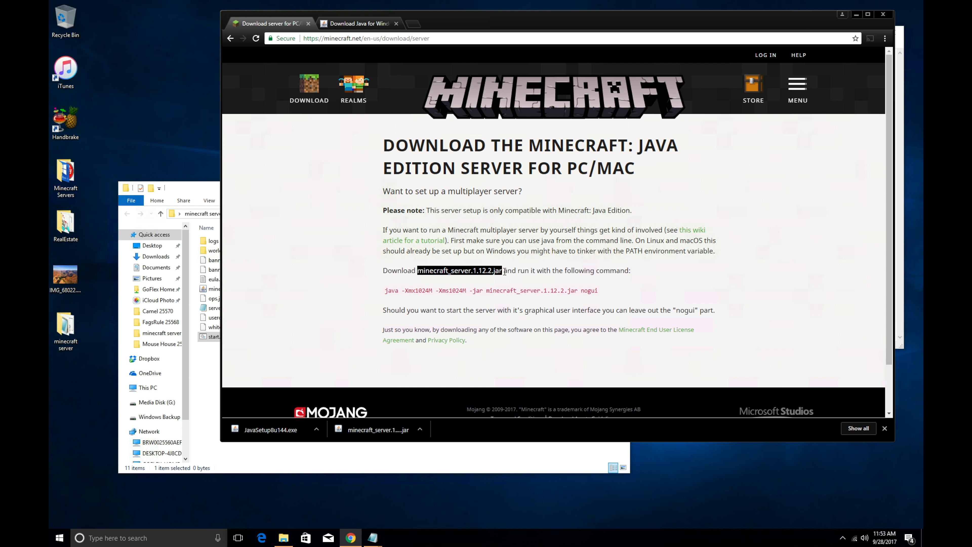
{"action": "left_click_drag", "start_coordinate": [384, 291], "coordinate": [603, 290]}
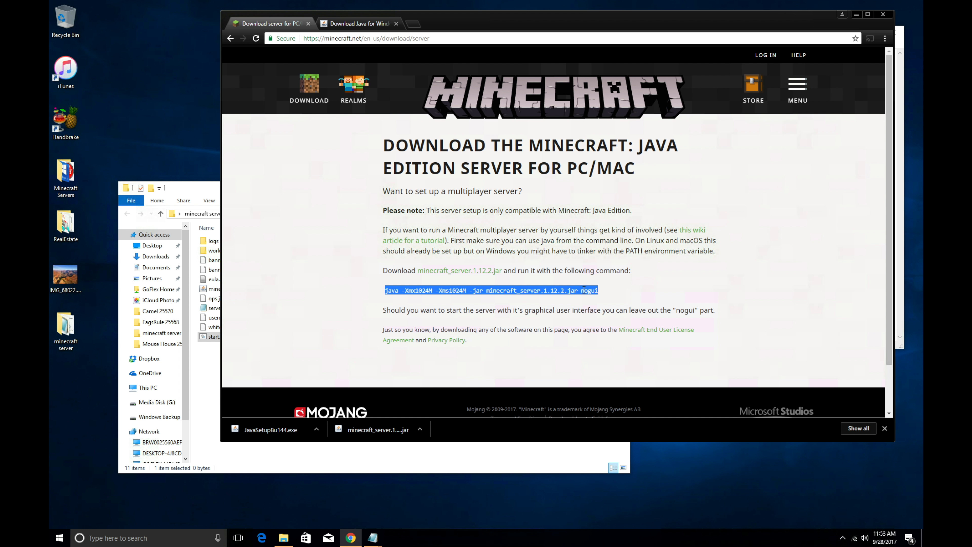
{"action": "right_click", "coordinate": [570, 292]}
{"action": "left_click", "coordinate": [587, 301]}
{"action": "left_click", "coordinate": [856, 15]}
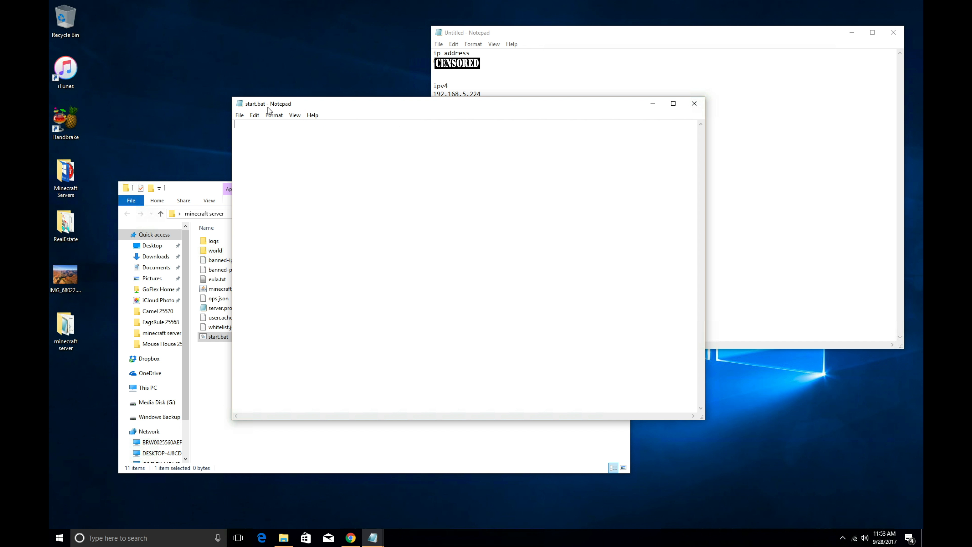
Step: Paste 'java -Xmx1024M -Xms1024M -jar minecraft_server.1.12.2.jar nogui' into start.bat, save and close it
{"action": "right_click", "coordinate": [269, 141]}
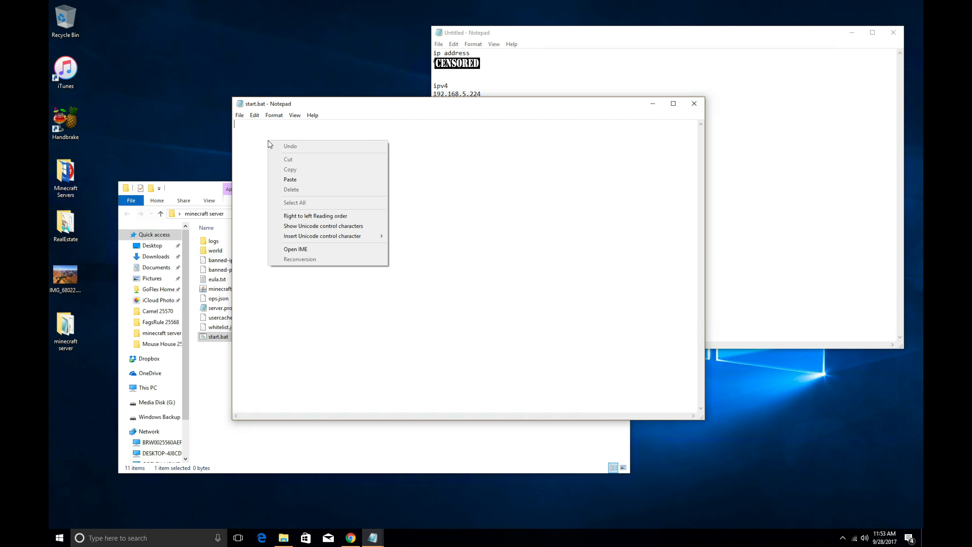
{"action": "left_click", "coordinate": [301, 180]}
{"action": "left_click_drag", "start_coordinate": [353, 110], "coordinate": [401, 182]}
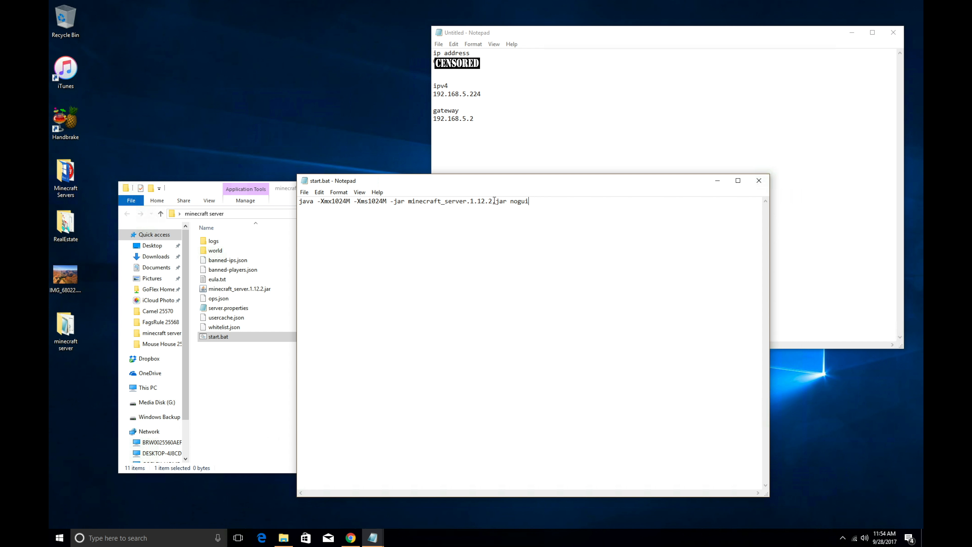
{"action": "left_click_drag", "start_coordinate": [470, 183], "coordinate": [551, 210]}
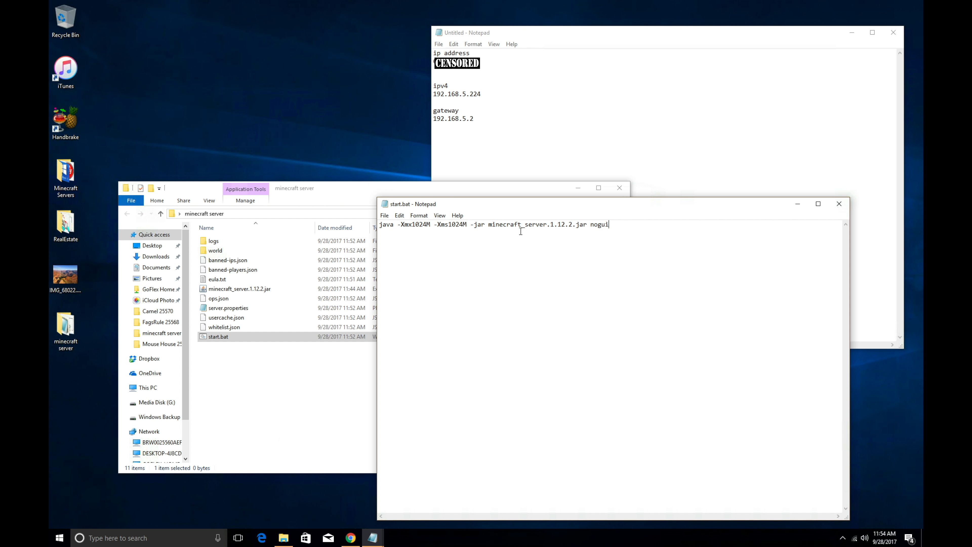
{"action": "left_click", "coordinate": [385, 216]}
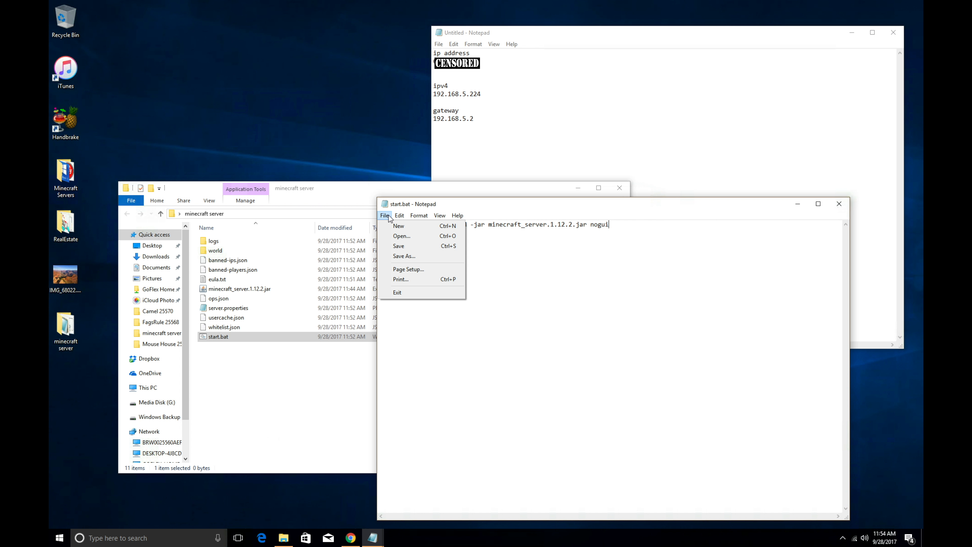
{"action": "left_click", "coordinate": [392, 247]}
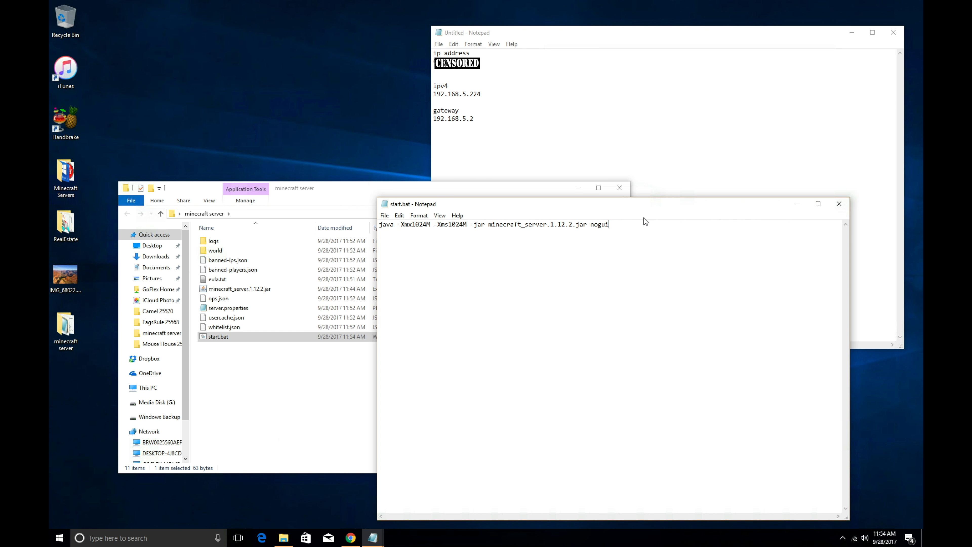
{"action": "left_click", "coordinate": [840, 204]}
Step: Run start.bat to launch the Minecraft server console
{"action": "double_click", "coordinate": [351, 338]}
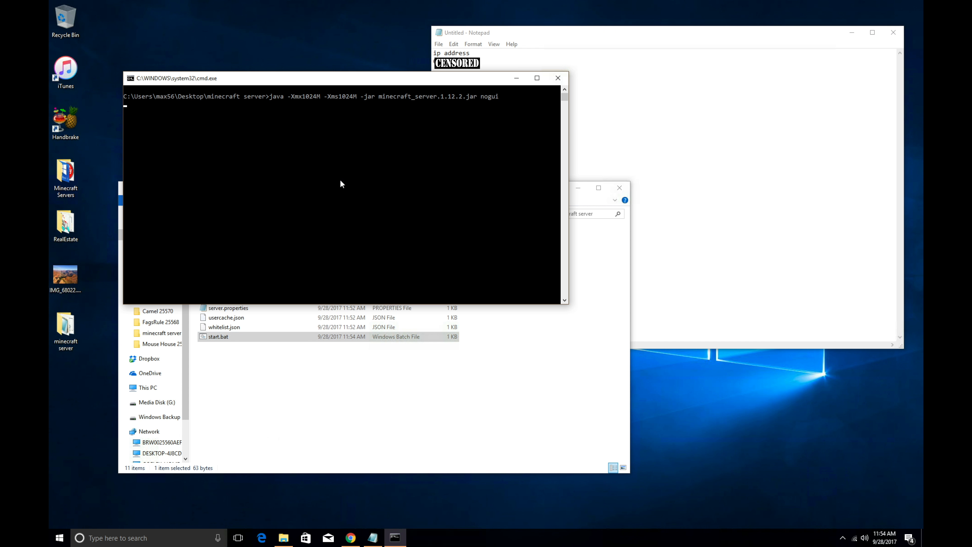
{"action": "left_click_drag", "start_coordinate": [248, 79], "coordinate": [450, 45]}
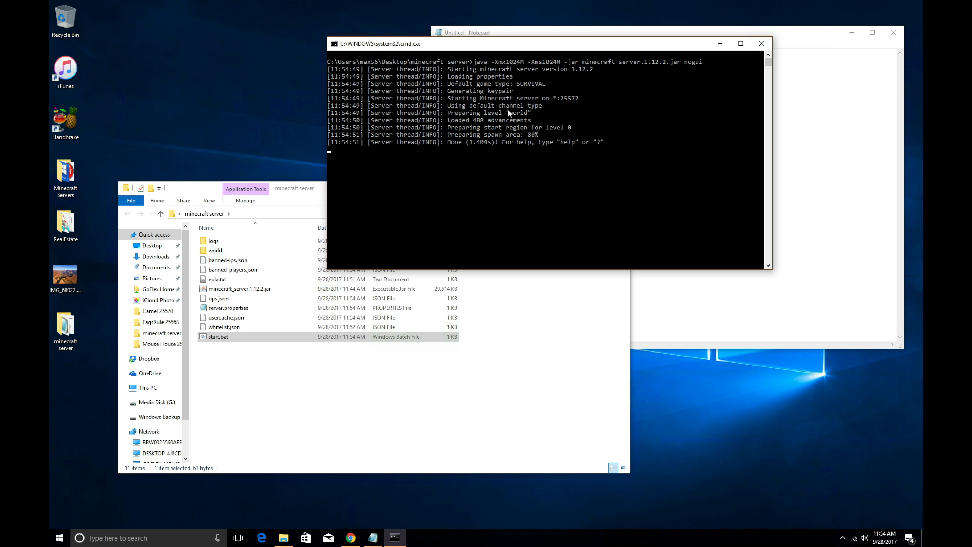
{"action": "left_click_drag", "start_coordinate": [614, 47], "coordinate": [397, 76]}
{"action": "left_click", "coordinate": [288, 375]}
{"action": "left_click", "coordinate": [288, 377]}
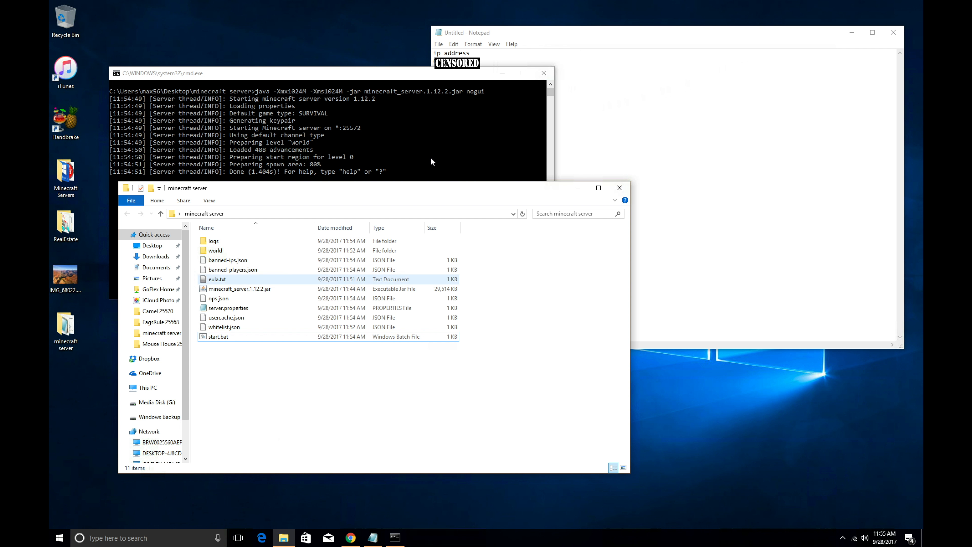
Step: Restart the server from start.bat so it reports Done on port 25572, and close the server folder
{"action": "left_click", "coordinate": [544, 73]}
{"action": "double_click", "coordinate": [234, 338]}
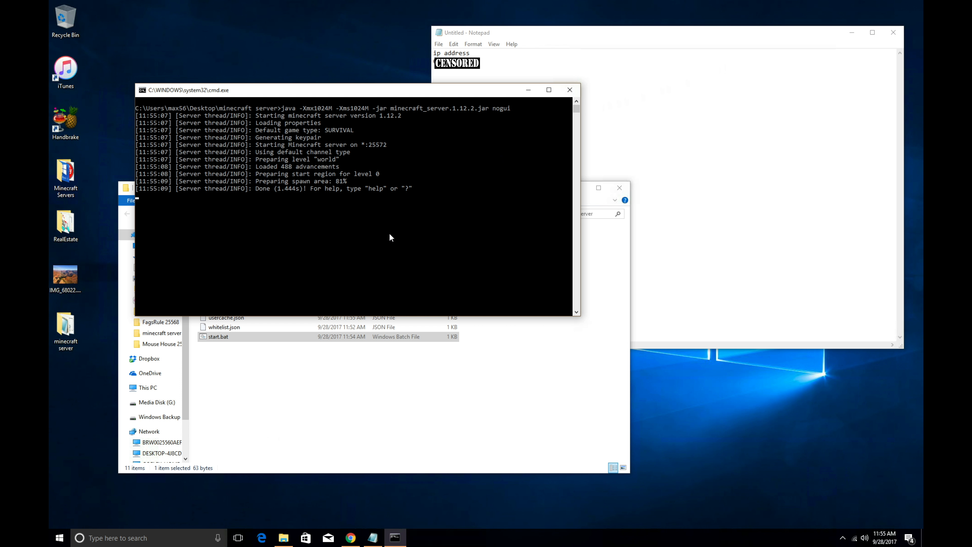
{"action": "left_click", "coordinate": [326, 383]}
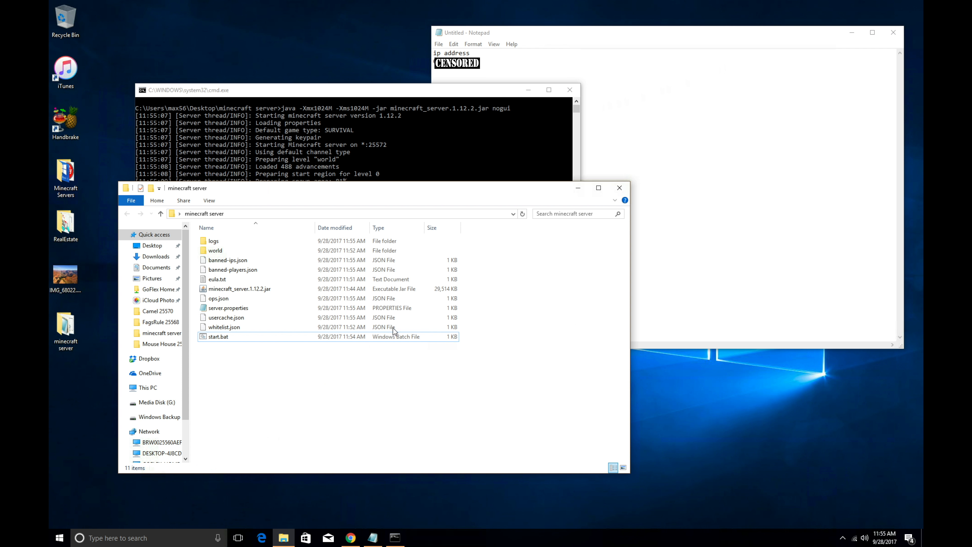
{"action": "left_click", "coordinate": [620, 186]}
{"action": "left_click_drag", "start_coordinate": [318, 94], "coordinate": [296, 104]}
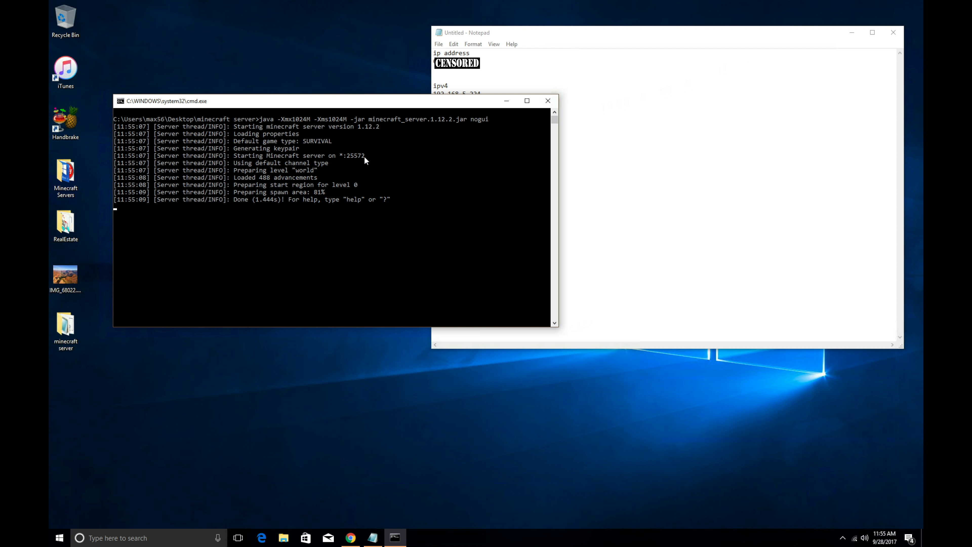
Step: Type a 'port' line with 25572 beneath the gateway address in the network notes
{"action": "left_click", "coordinate": [621, 35]}
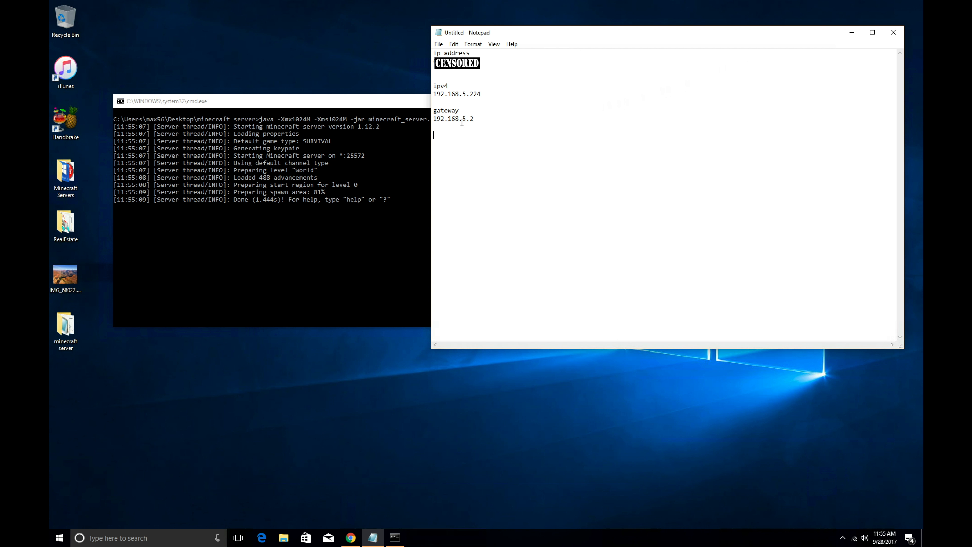
{"action": "type", "text": "port "}
{"action": "type", "text": "255"}
{"action": "key", "text": "BackSpace"}
{"action": "key", "text": "BackSpace"}
{"action": "key", "text": "BackSpace"}
{"action": "type", "text": "25572"}
Step: Launch Control Panel from Run with 'control panel' and set View by to Category
{"action": "right_click", "coordinate": [61, 538]}
{"action": "left_click", "coordinate": [87, 494]}
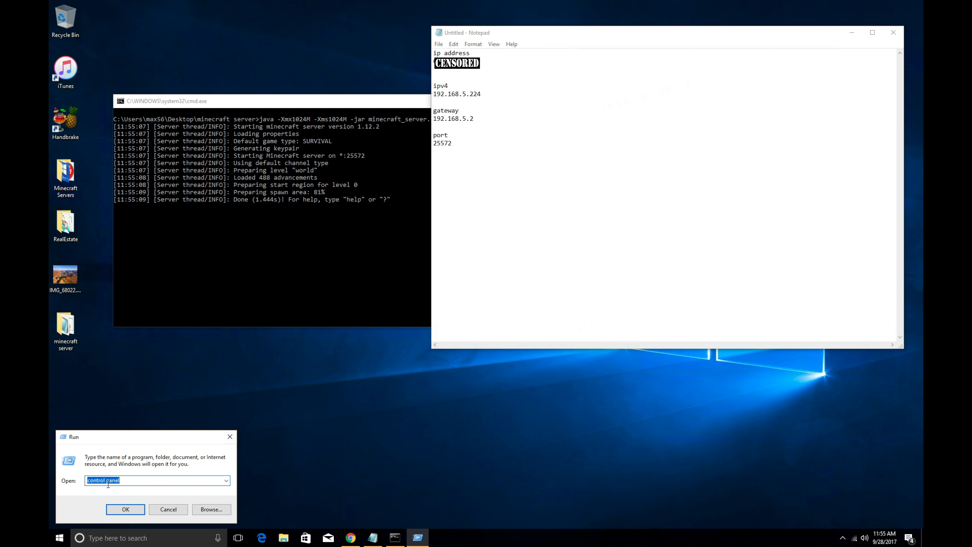
{"action": "left_click", "coordinate": [132, 481]}
{"action": "left_click", "coordinate": [120, 508]}
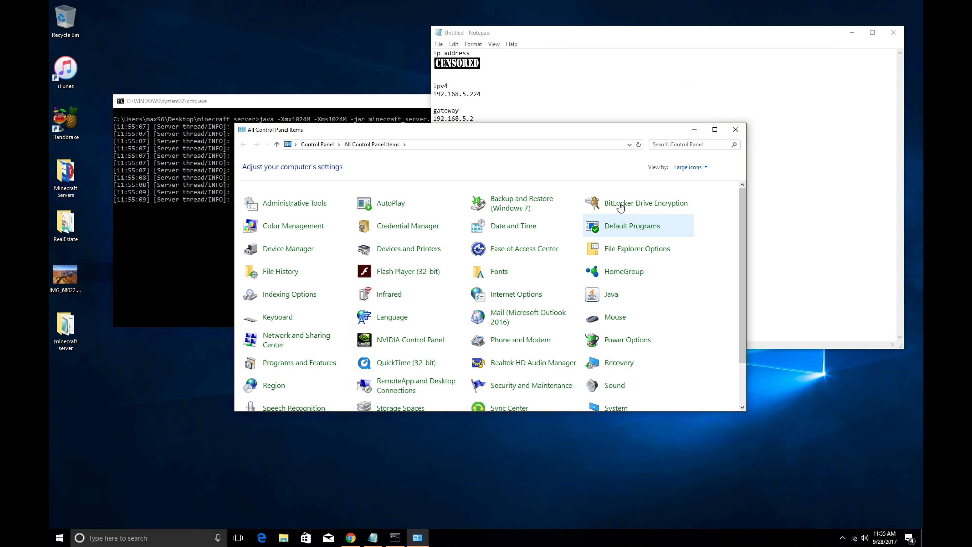
{"action": "left_click", "coordinate": [706, 167]}
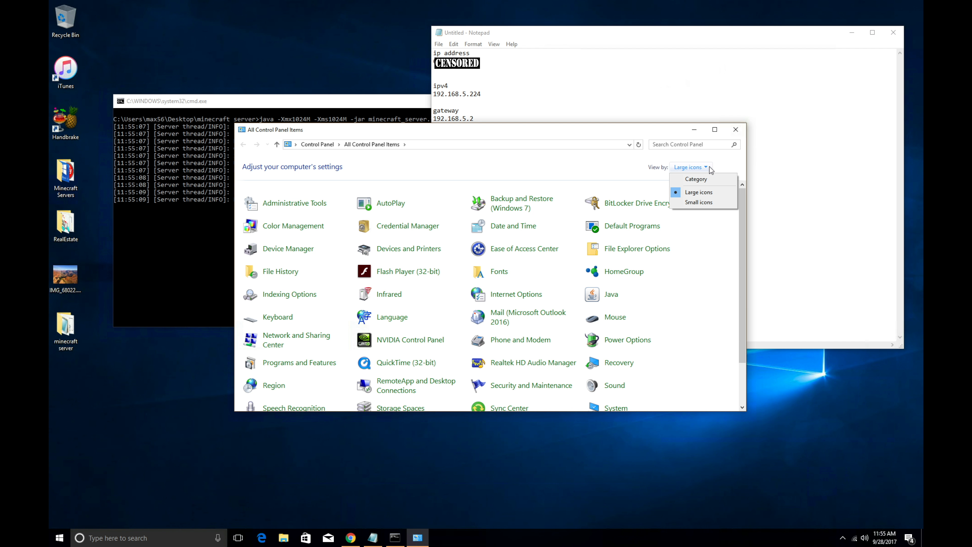
{"action": "left_click", "coordinate": [715, 180]}
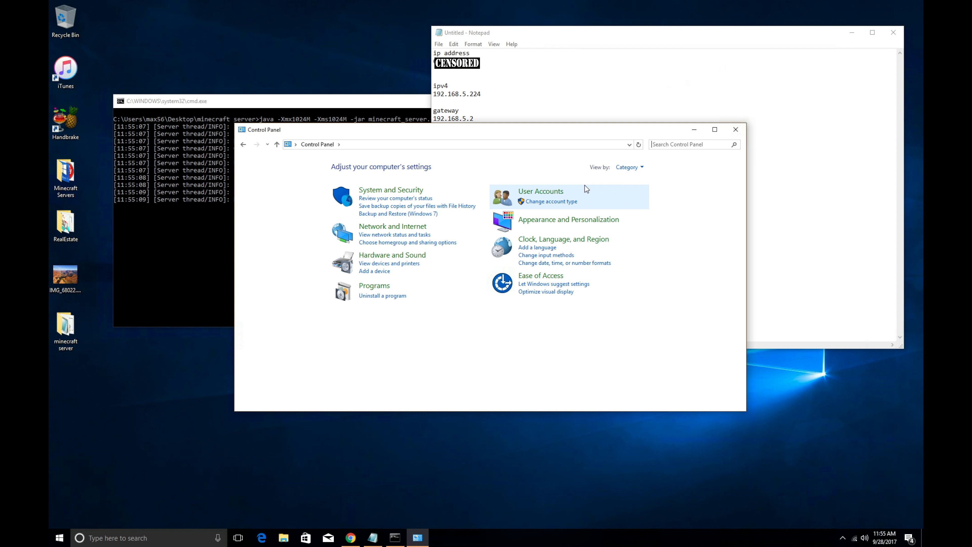
Step: Confirm Windows Firewall allows Java(TM) Platform SE binary on private and public networks, then close it
{"action": "left_click", "coordinate": [416, 191]}
{"action": "left_click", "coordinate": [388, 196]}
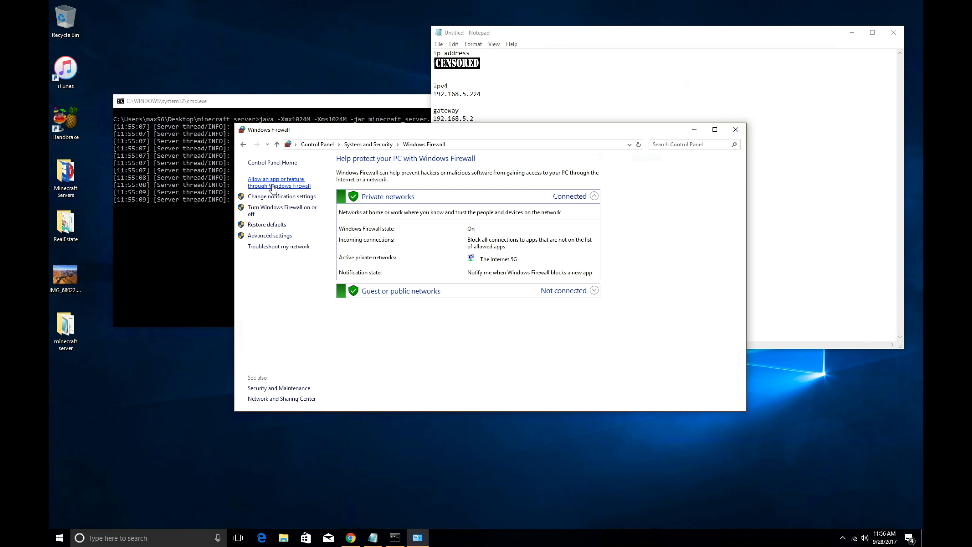
{"action": "left_click", "coordinate": [269, 187]}
{"action": "left_click", "coordinate": [592, 187]}
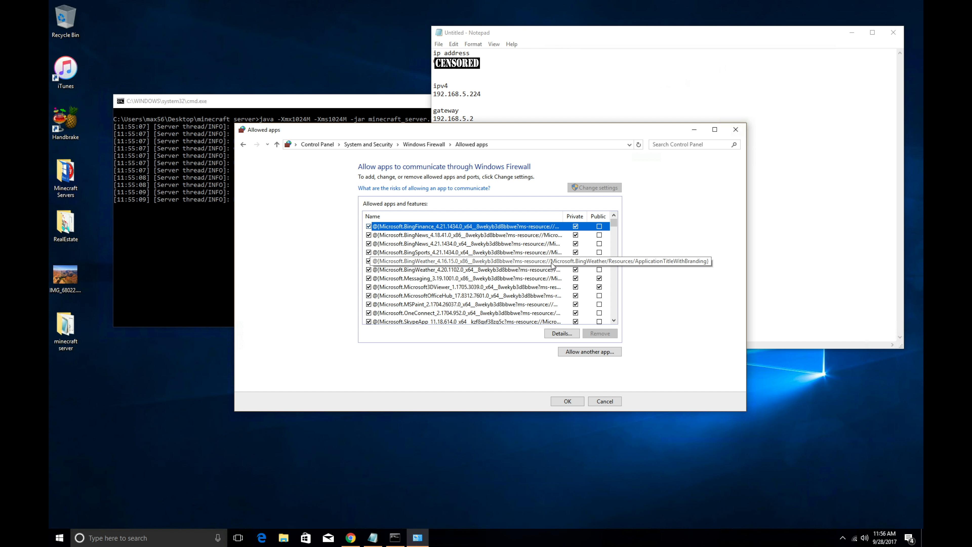
{"action": "left_click_drag", "start_coordinate": [613, 222], "coordinate": [616, 260]}
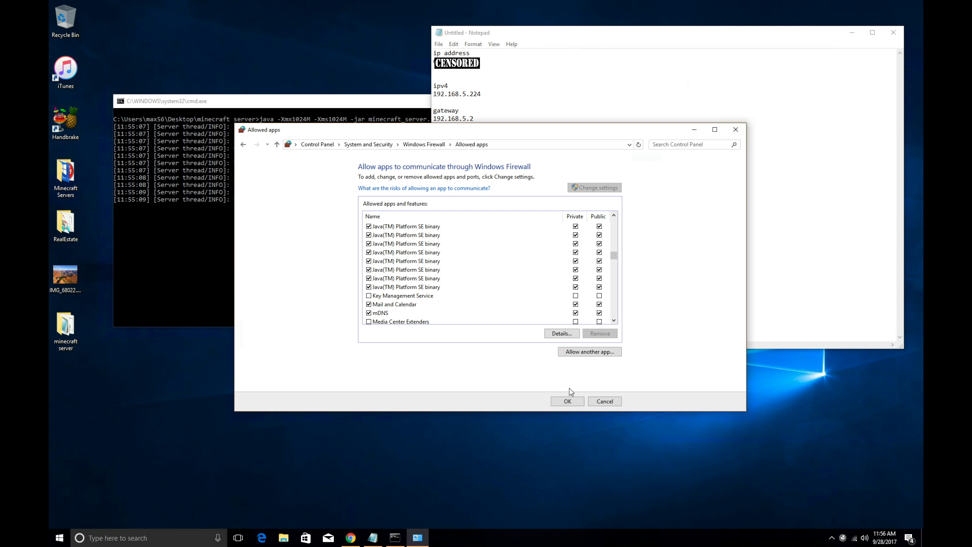
{"action": "left_click", "coordinate": [568, 401]}
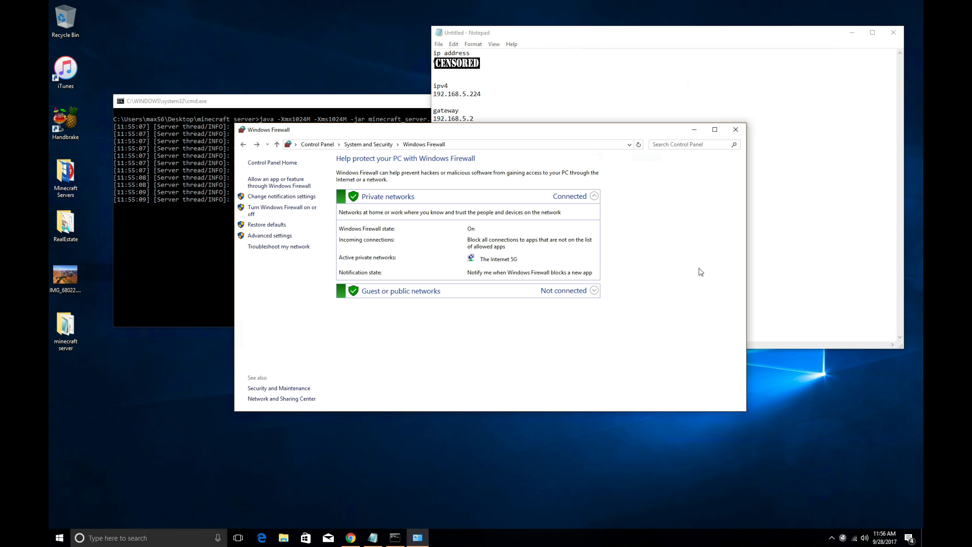
{"action": "left_click", "coordinate": [736, 130]}
{"action": "left_click", "coordinate": [559, 166]}
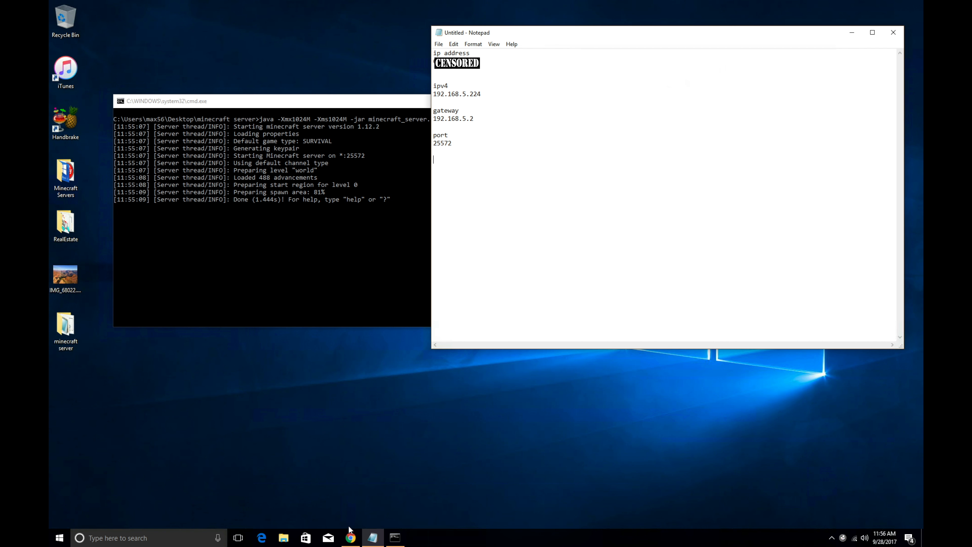
Step: In a new Chrome tab, try loading the router at 192.168.5.1
{"action": "left_click", "coordinate": [350, 537]}
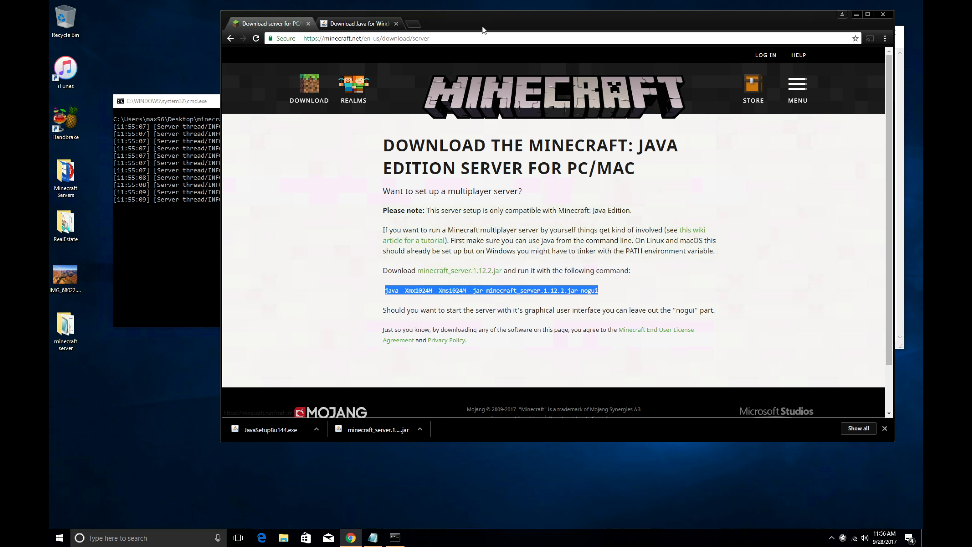
{"action": "left_click", "coordinate": [416, 25]}
{"action": "left_click_drag", "start_coordinate": [531, 17], "coordinate": [346, 130]}
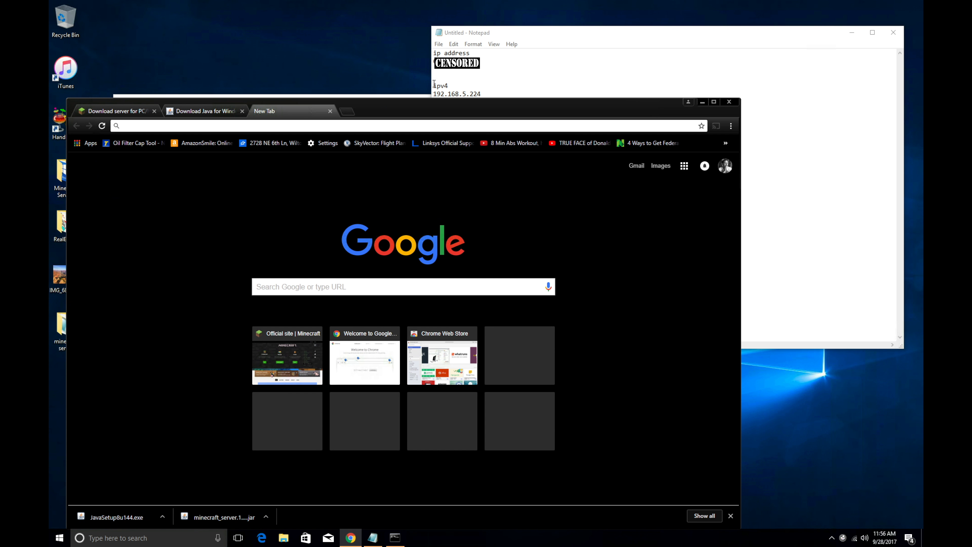
{"action": "left_click", "coordinate": [540, 38]}
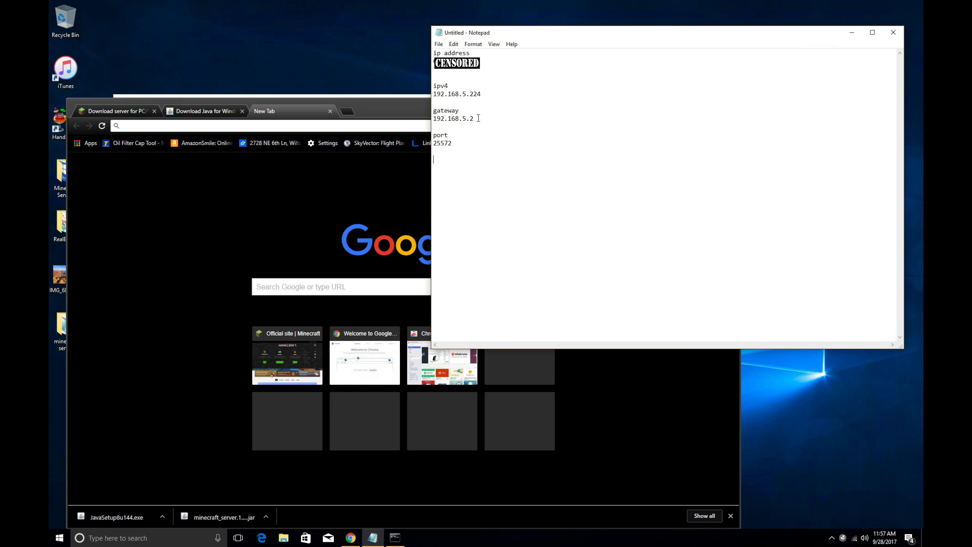
{"action": "left_click", "coordinate": [387, 126]}
{"action": "type", "text": "192"}
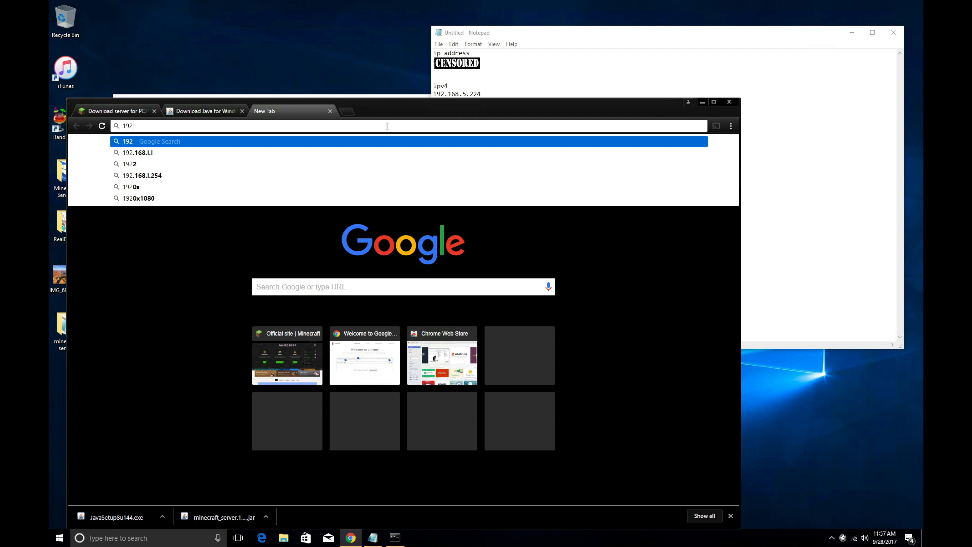
{"action": "type", "text": ".1"}
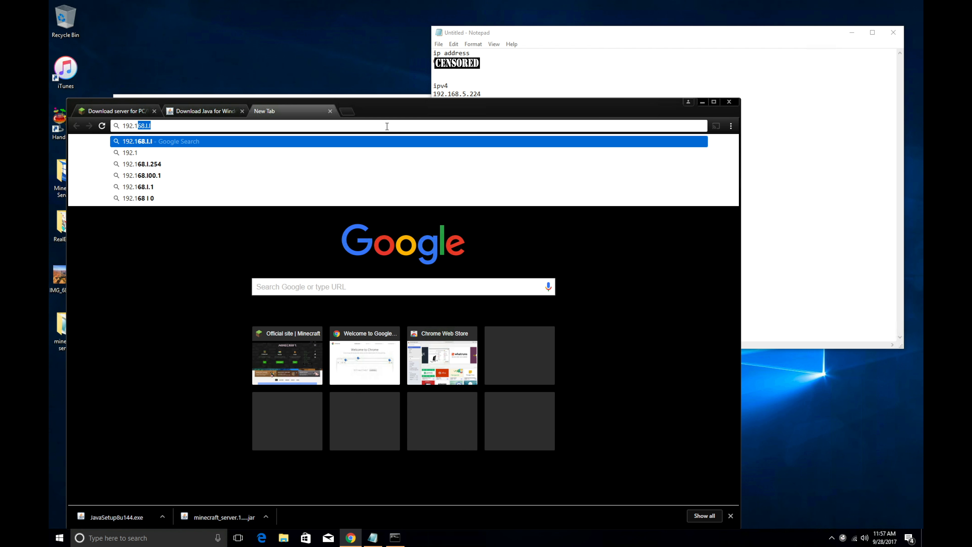
{"action": "type", "text": "68.5"}
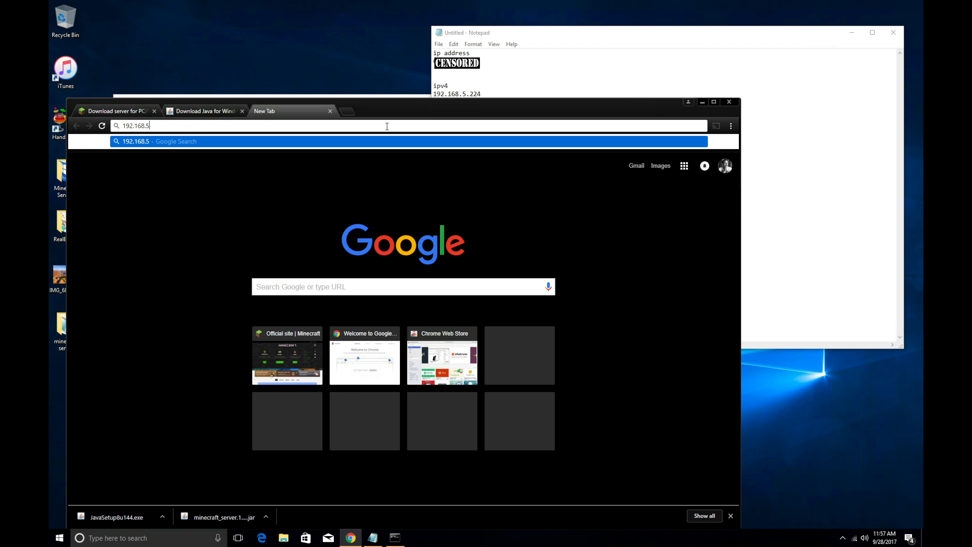
{"action": "type", "text": ".1"}
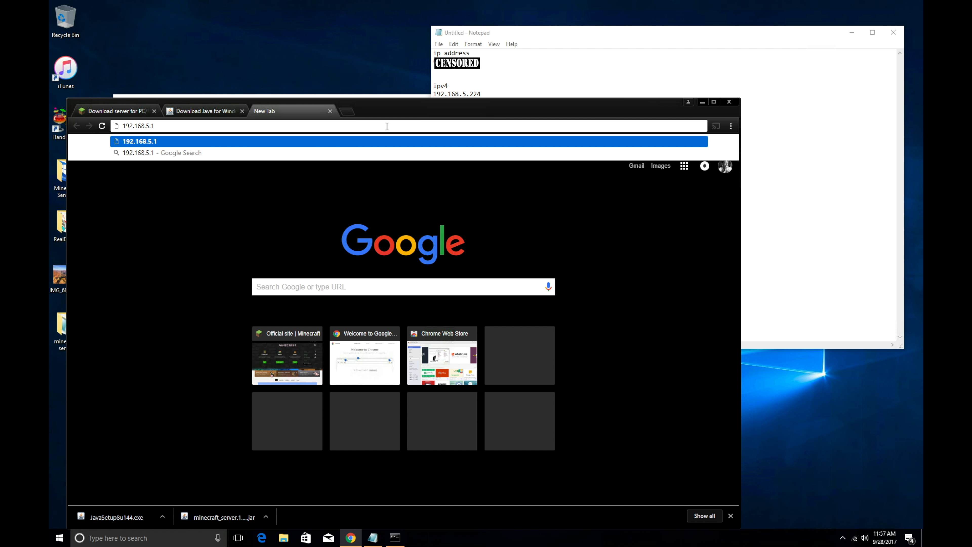
{"action": "key", "text": "Return"}
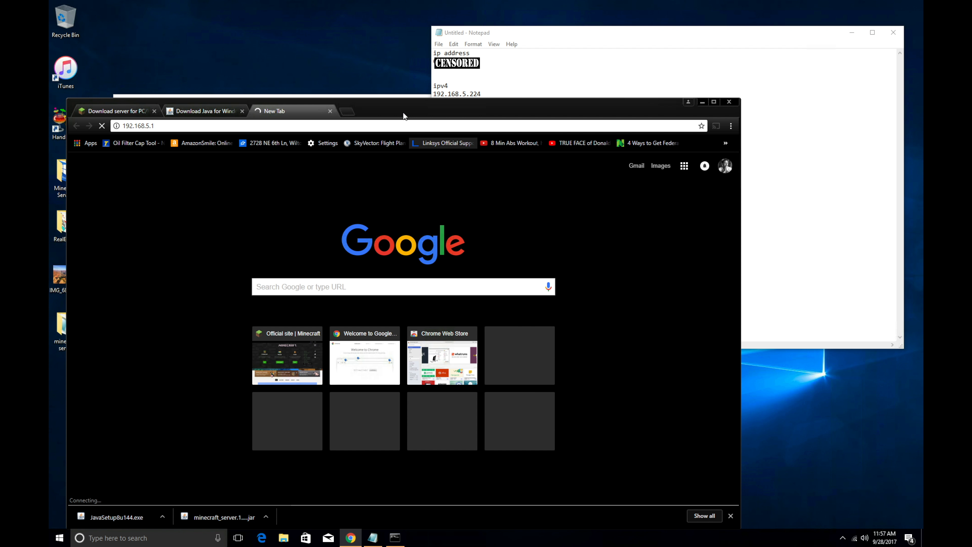
Step: Change the address to 192.168.5.2 to reach the Linksys Smart Wi-Fi sign-in page
{"action": "left_click_drag", "start_coordinate": [401, 111], "coordinate": [431, 96]}
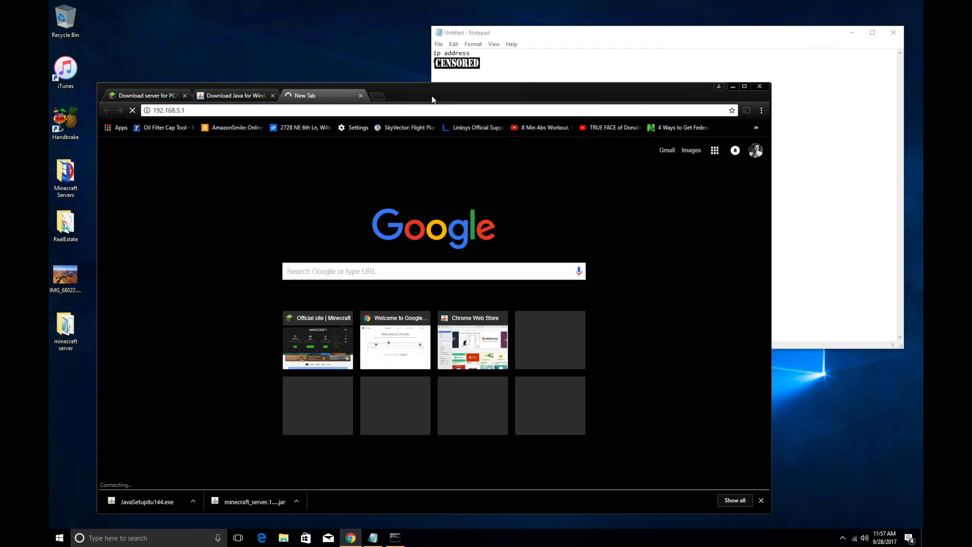
{"action": "left_click", "coordinate": [291, 106]}
{"action": "key", "text": "End"}
{"action": "key", "text": "BackSpace"}
{"action": "type", "text": "2"}
{"action": "key", "text": "Return"}
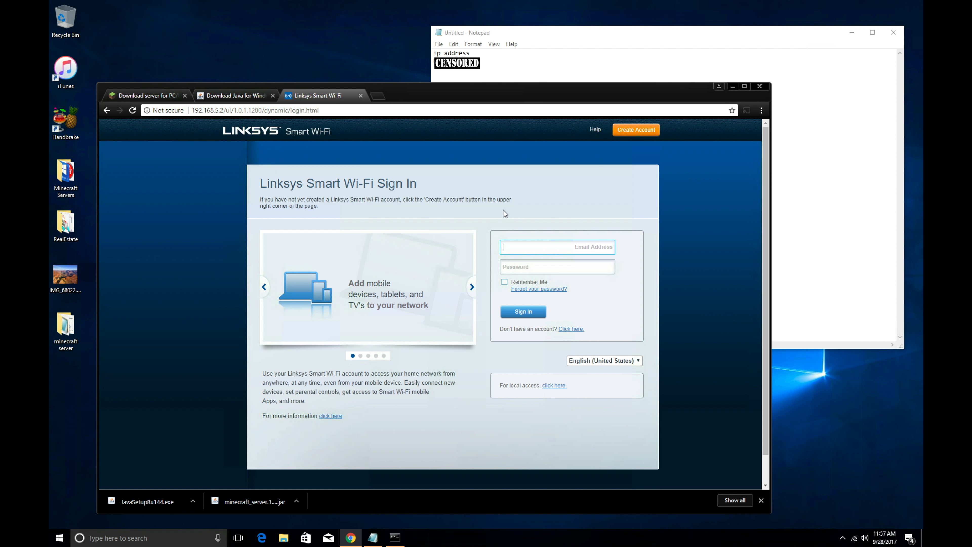
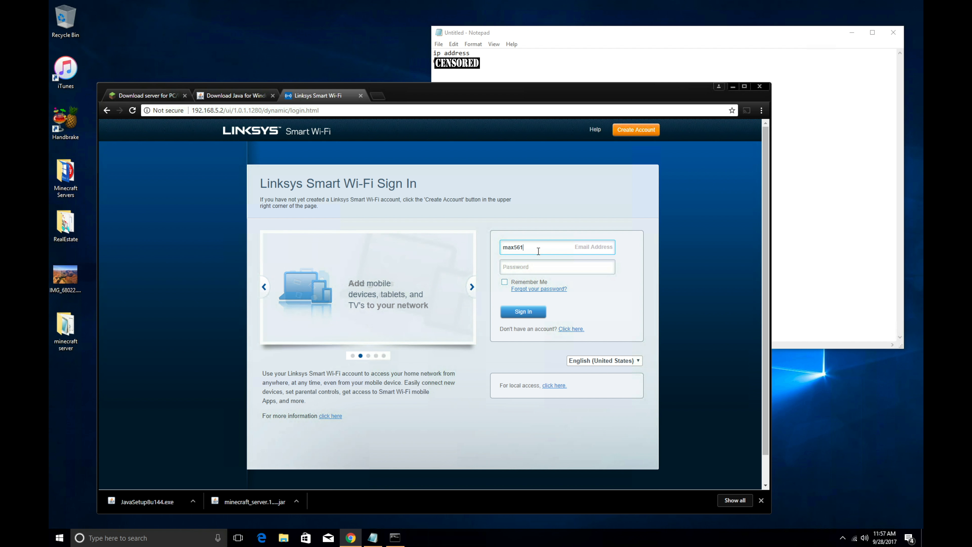
Step: Sign in to Linksys Smart Wi-Fi with the account e-mail and password
{"action": "key", "text": "Tab"}
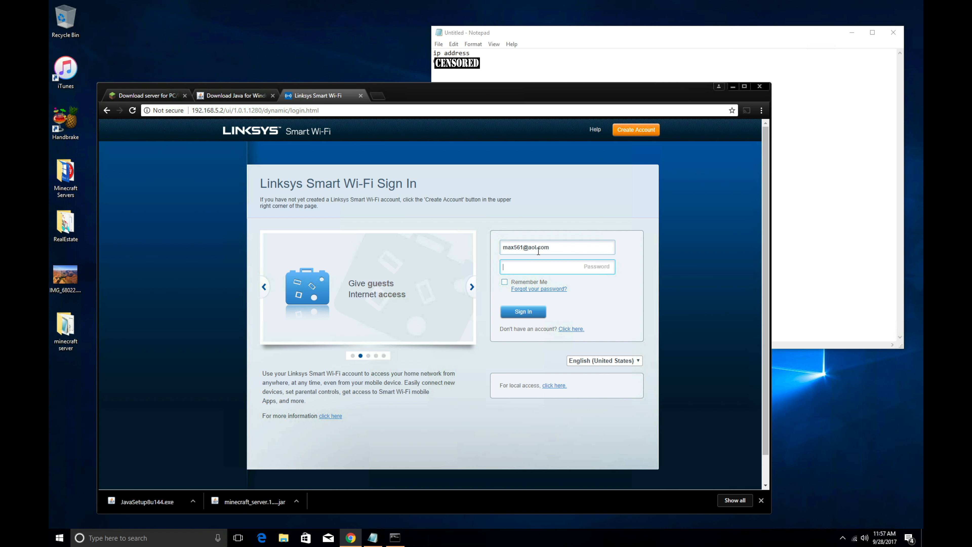
{"action": "type", "text": "•••••••••••"}
{"action": "key", "text": "BackSpace"}
{"action": "key", "text": "BackSpace"}
{"action": "key", "text": "BackSpace"}
{"action": "key", "text": "BackSpace"}
{"action": "key", "text": "BackSpace"}
{"action": "key", "text": "BackSpace"}
{"action": "key", "text": "BackSpace"}
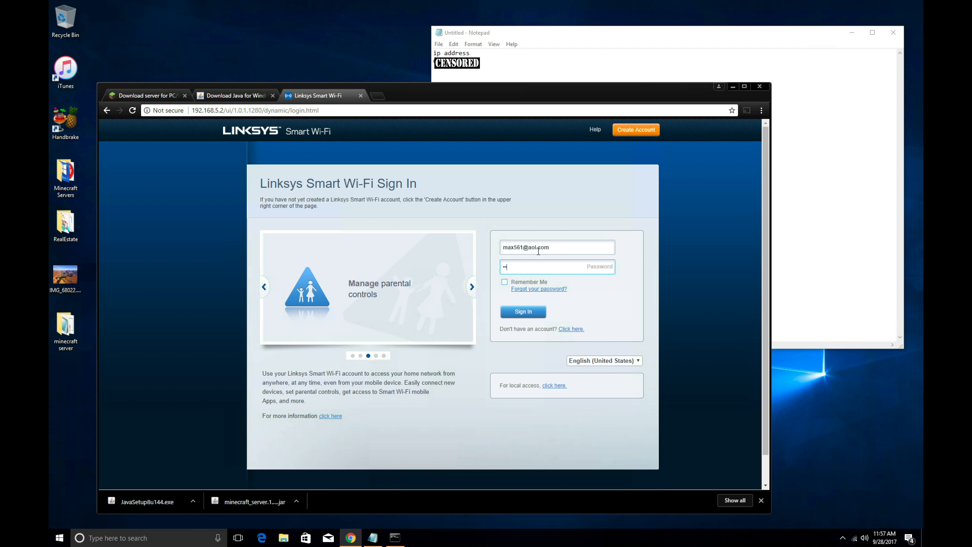
{"action": "type", "text": "••"}
{"action": "key", "text": "Return"}
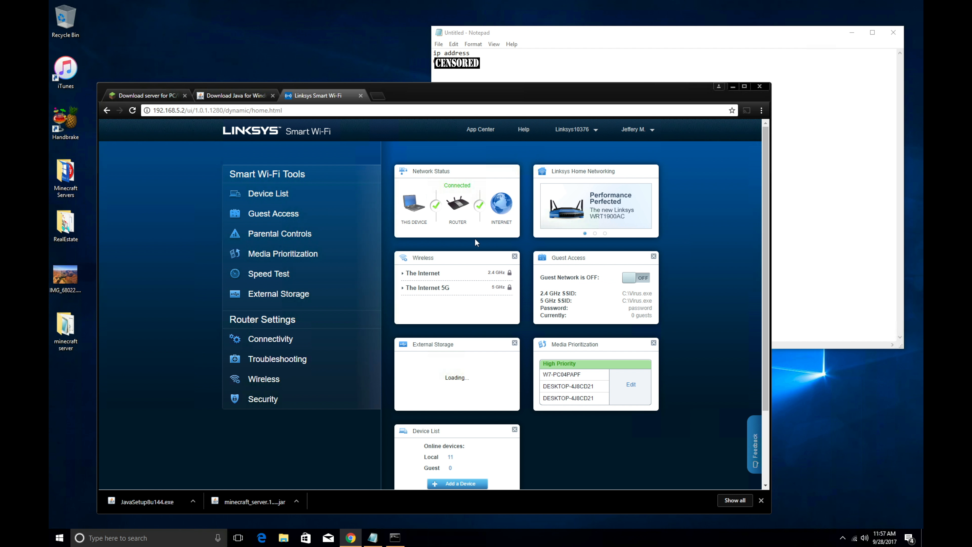
Step: Show Security > Apps and Gaming > Single Port Forwarding, listing minecraft ports 25565–25570
{"action": "left_click", "coordinate": [260, 402]}
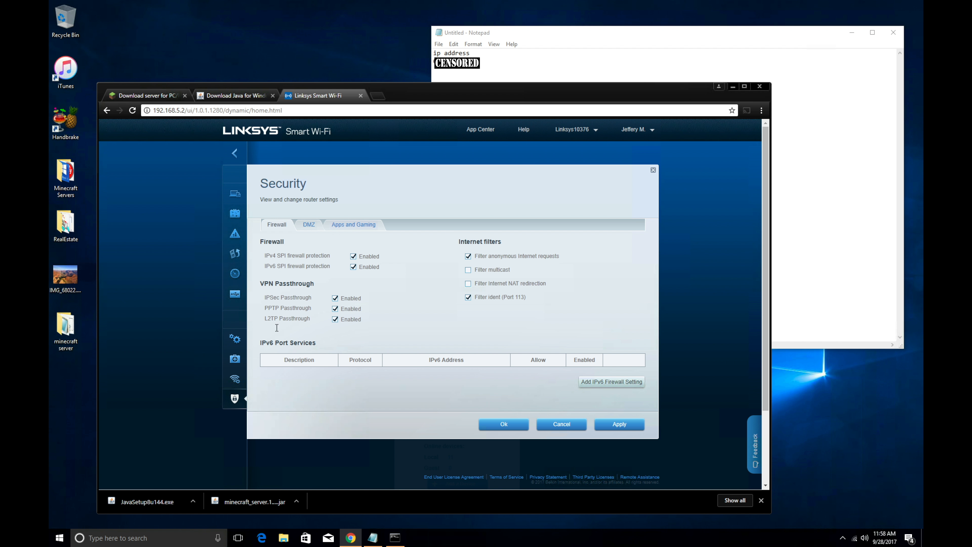
{"action": "left_click", "coordinate": [354, 229]}
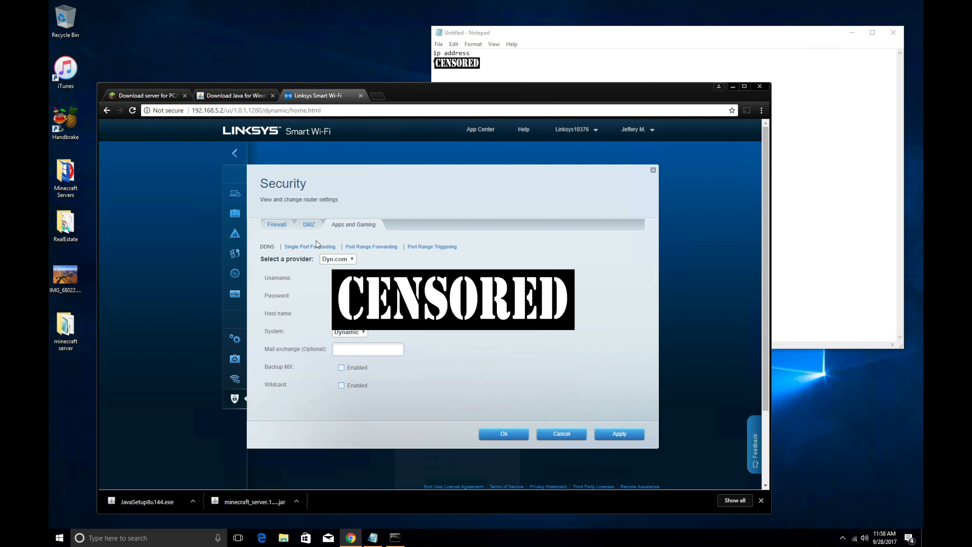
{"action": "left_click", "coordinate": [300, 248]}
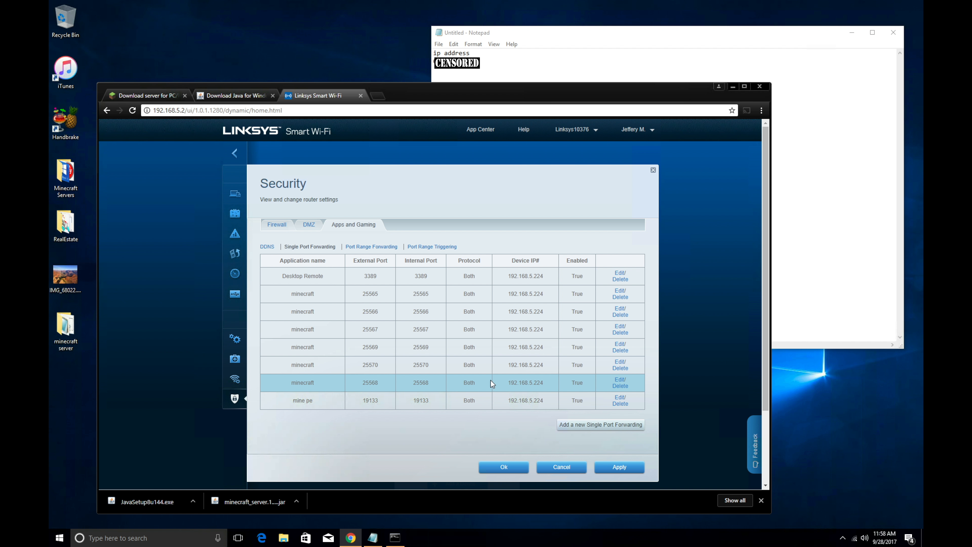
Step: Fill a new single port forwarding entry named minecraft for port 25572 to 192.168.5.224
{"action": "left_click", "coordinate": [593, 425]}
{"action": "left_click", "coordinate": [333, 418]}
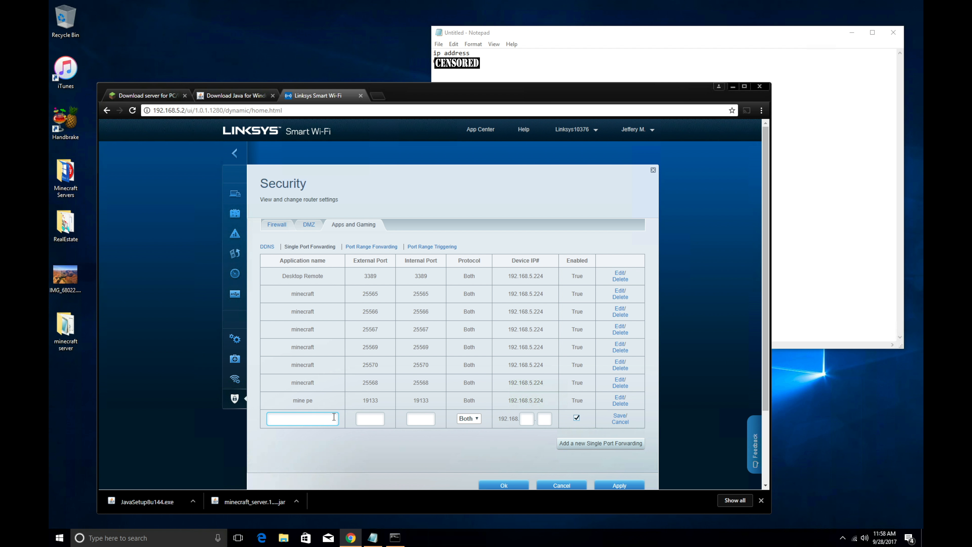
{"action": "type", "text": "minecraft"}
{"action": "left_click", "coordinate": [370, 423]}
{"action": "type", "text": "25572"}
{"action": "left_click", "coordinate": [675, 46]}
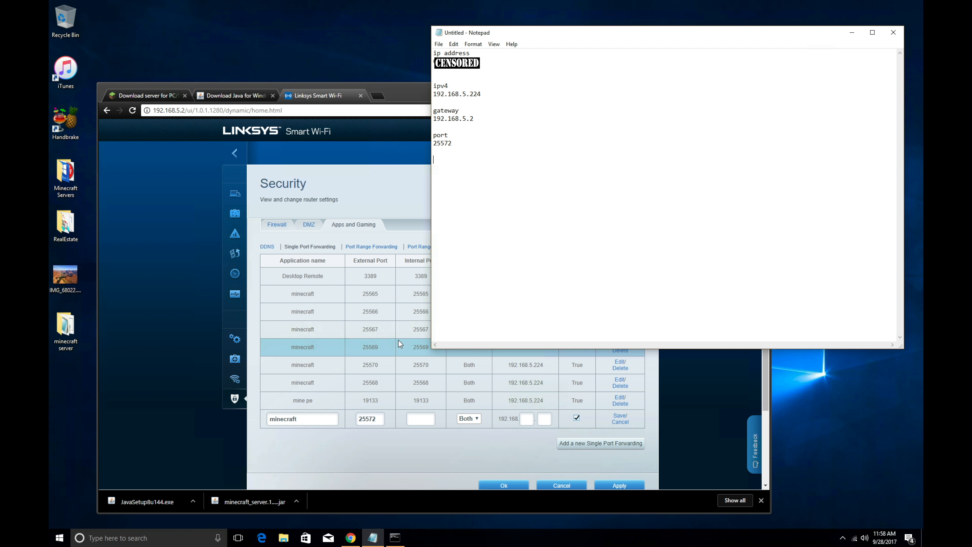
{"action": "left_click", "coordinate": [411, 418]}
{"action": "type", "text": "255"}
{"action": "type", "text": "73"}
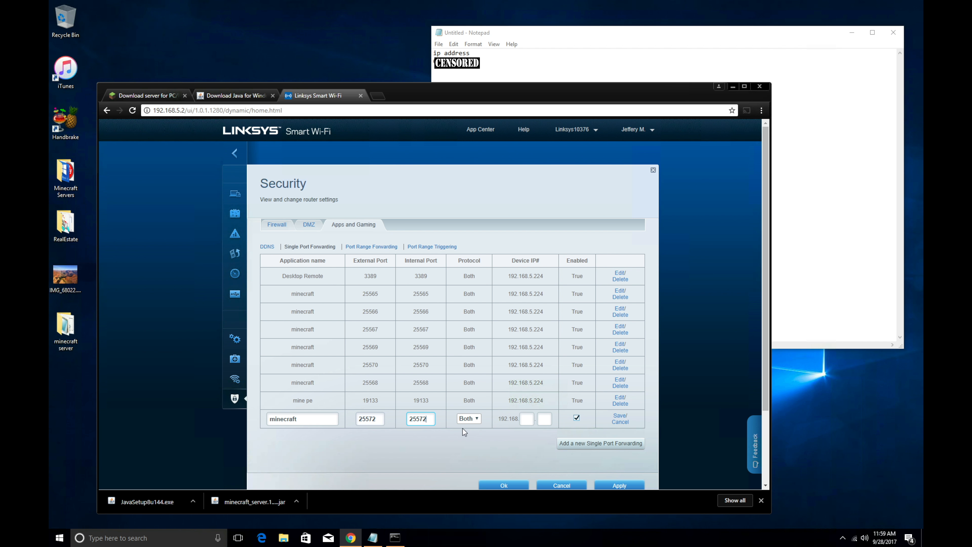
{"action": "left_click", "coordinate": [560, 33]}
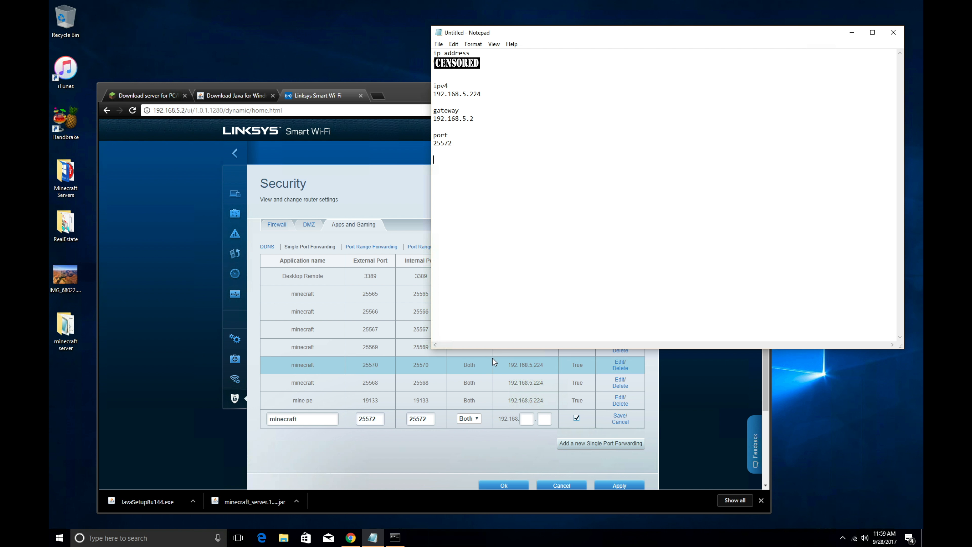
{"action": "left_click", "coordinate": [528, 417]}
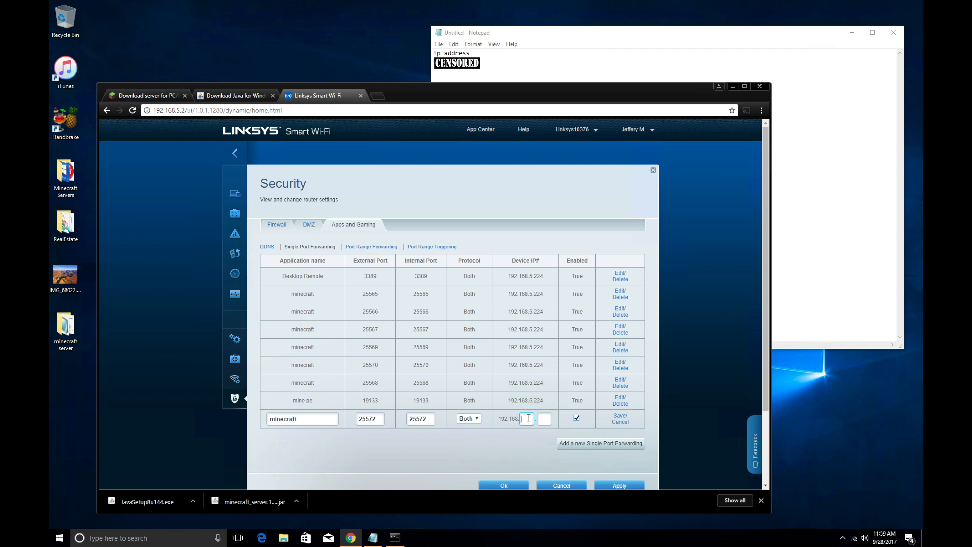
{"action": "type", "text": "5."}
{"action": "type", "text": "224"}
Step: Save the minecraft entry and apply the port-forwarding changes to the router
{"action": "left_click", "coordinate": [620, 415]}
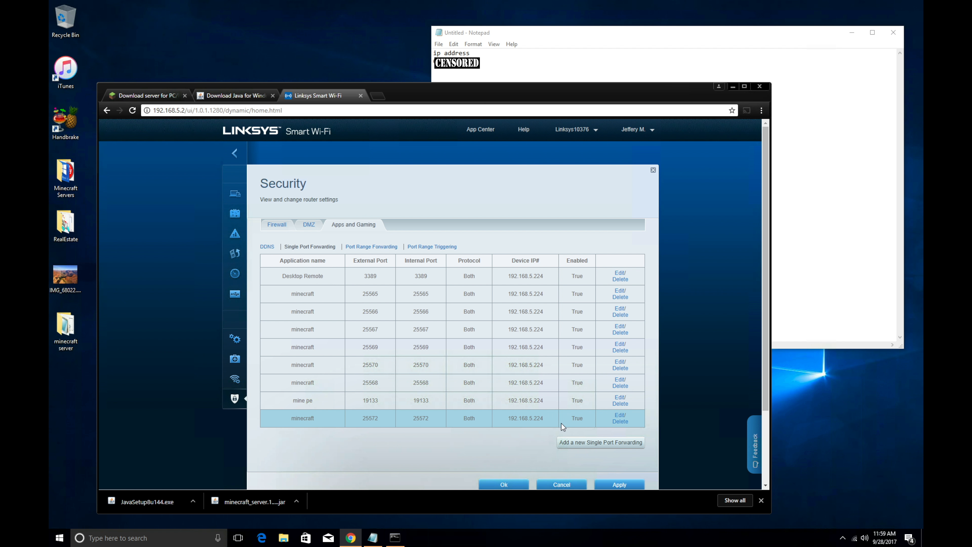
{"action": "left_click", "coordinate": [622, 481]}
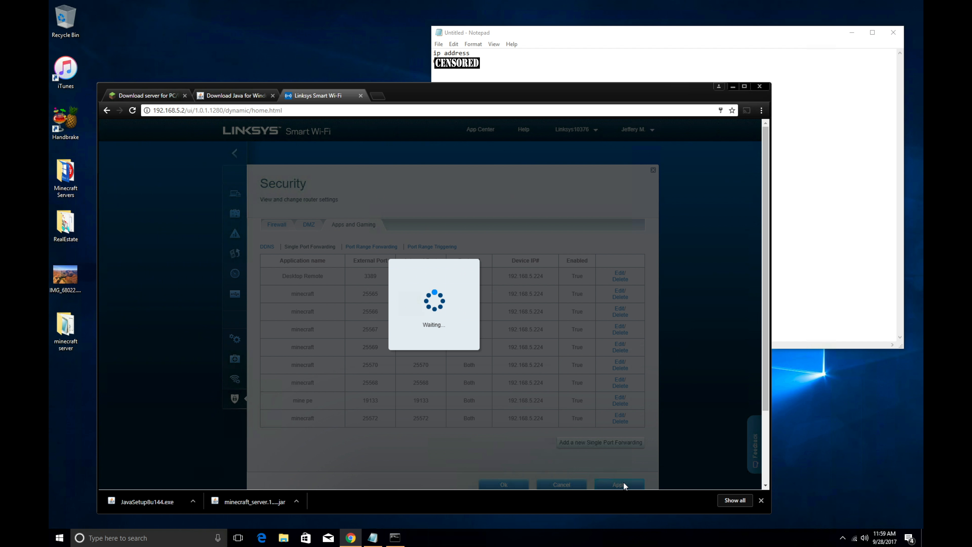
{"action": "left_click", "coordinate": [514, 480]}
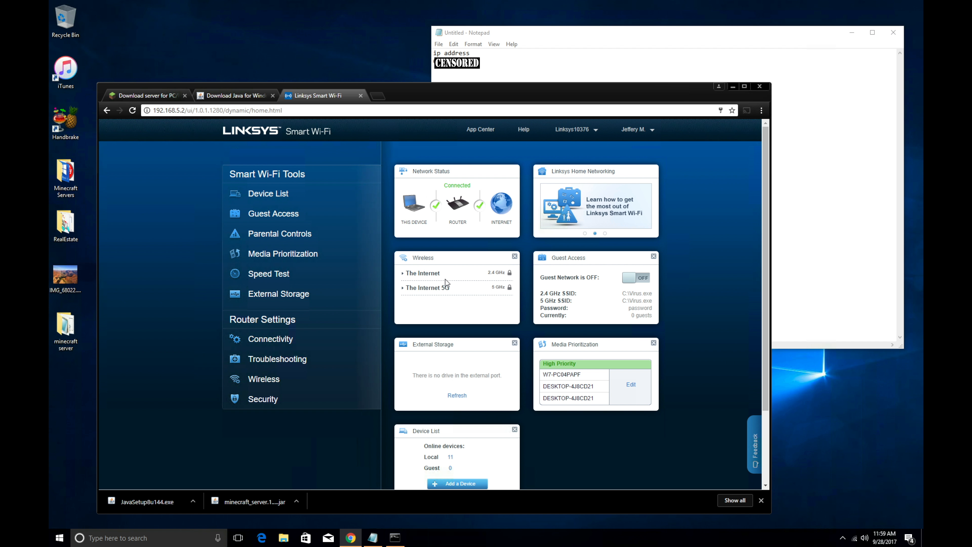
{"action": "left_click", "coordinate": [733, 86]}
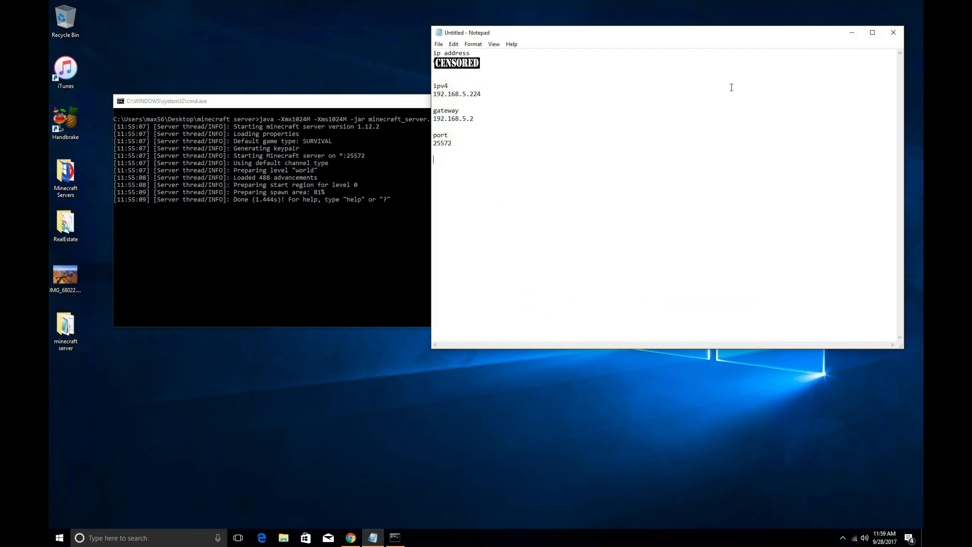
Step: Launch Windows Firewall with Advanced Security and start a new inbound rule
{"action": "left_click", "coordinate": [99, 538]}
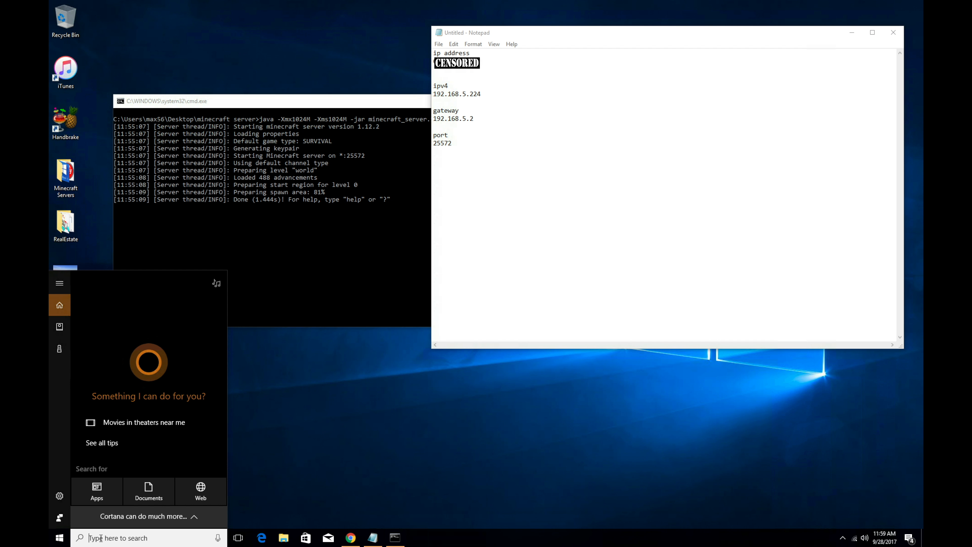
{"action": "type", "text": "find"}
{"action": "key", "text": "BackSpace"}
{"action": "key", "text": "BackSpace"}
{"action": "key", "text": "BackSpace"}
{"action": "key", "text": "BackSpace"}
{"action": "type", "text": "windows fi"}
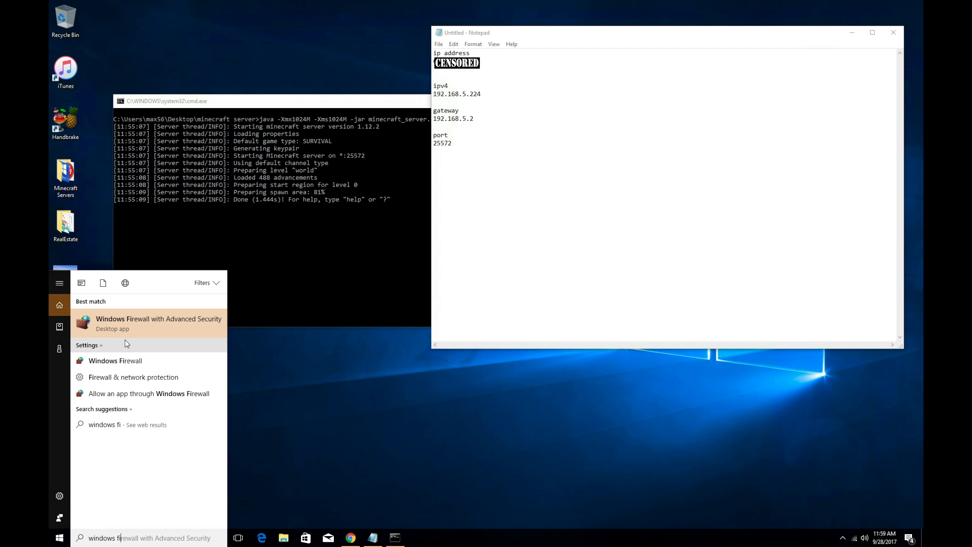
{"action": "left_click", "coordinate": [144, 325]}
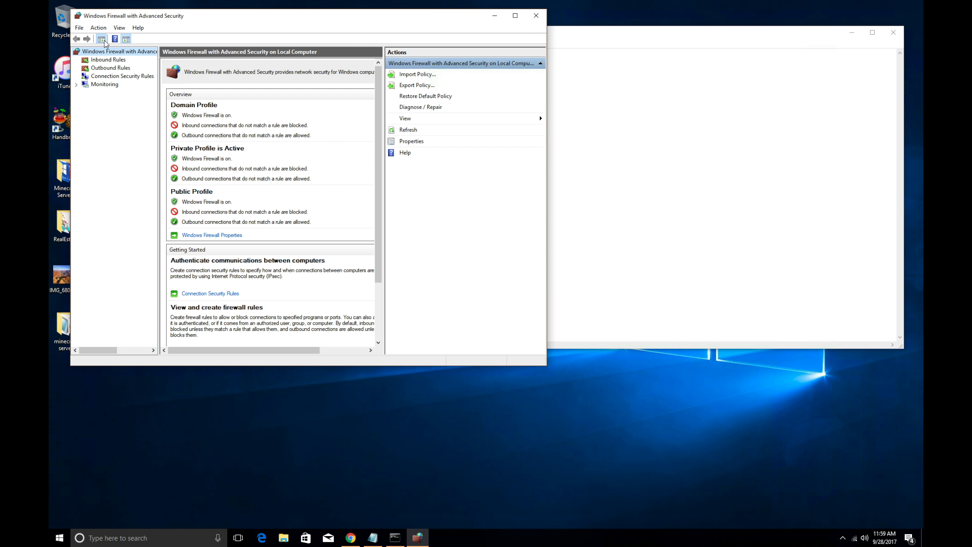
{"action": "left_click", "coordinate": [106, 60]}
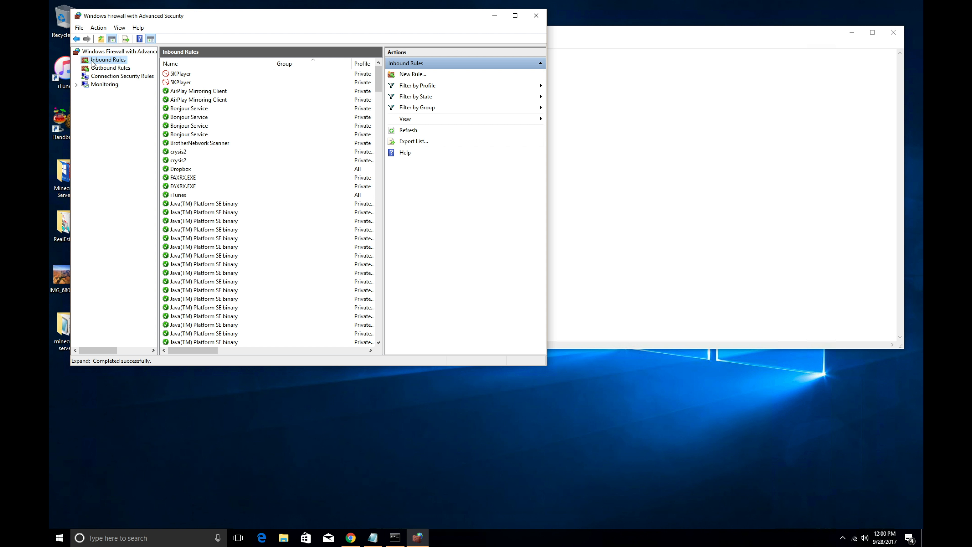
{"action": "left_click", "coordinate": [101, 29]}
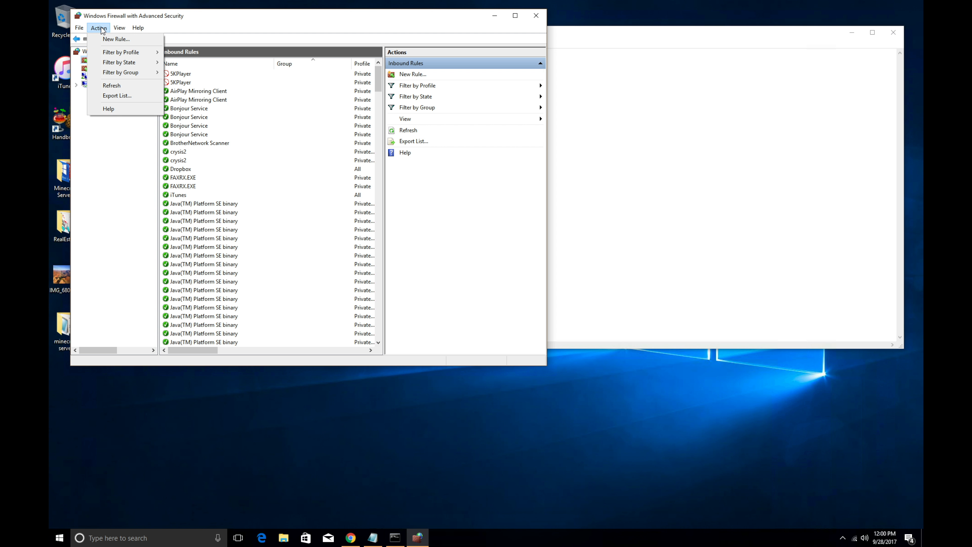
{"action": "left_click", "coordinate": [111, 39]}
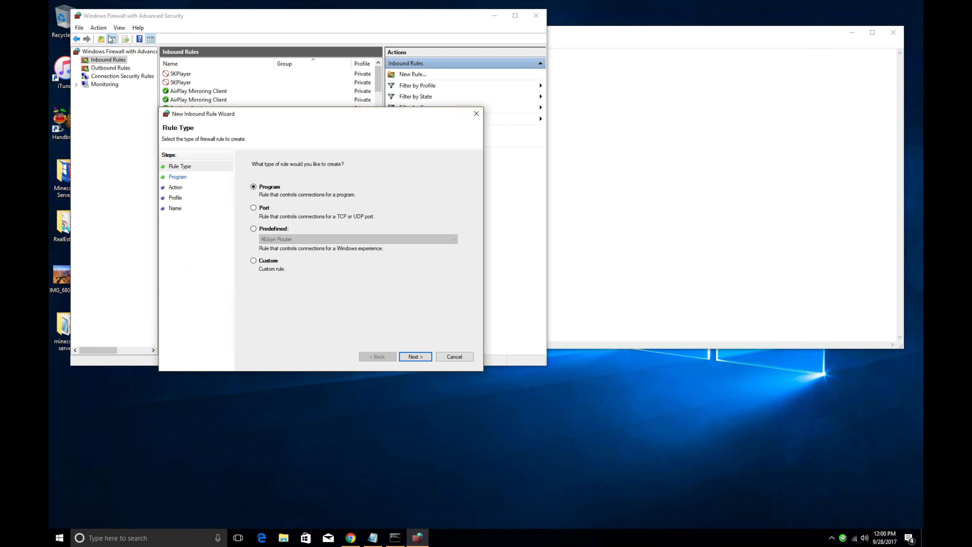
Step: Create a port rule allowing TCP 25572 on all profiles, named 'minecraft 25572 tcp'
{"action": "left_click", "coordinate": [253, 208]}
{"action": "left_click", "coordinate": [416, 356]}
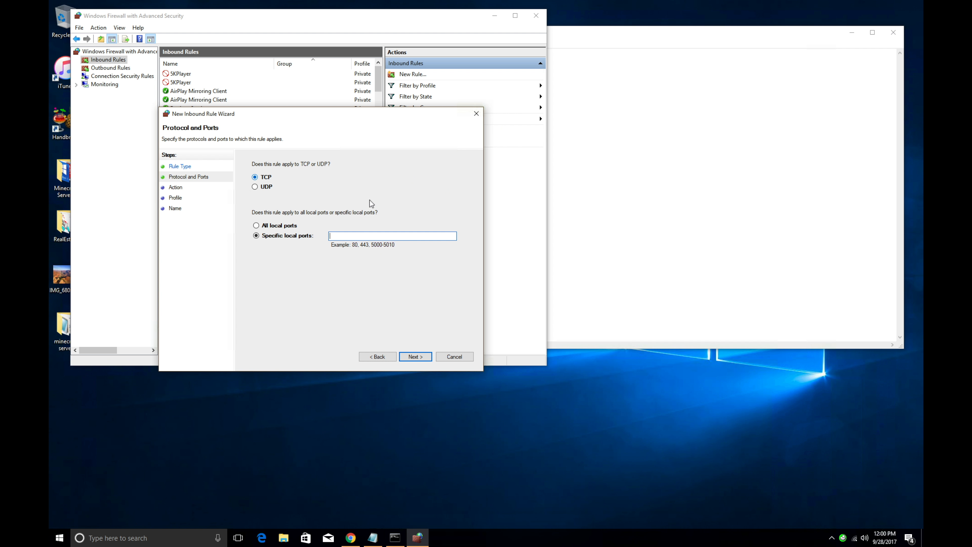
{"action": "left_click", "coordinate": [612, 37]}
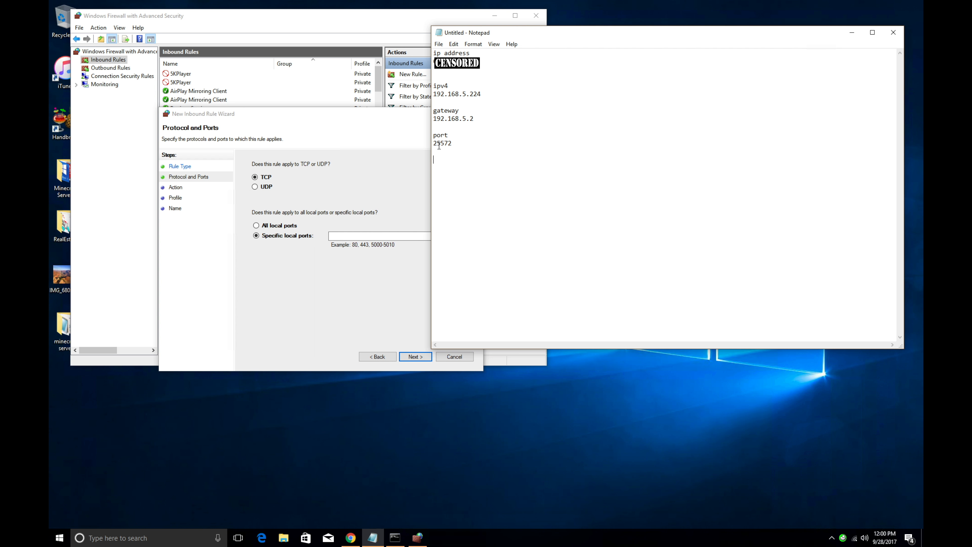
{"action": "left_click", "coordinate": [360, 235]}
{"action": "type", "text": "25572"}
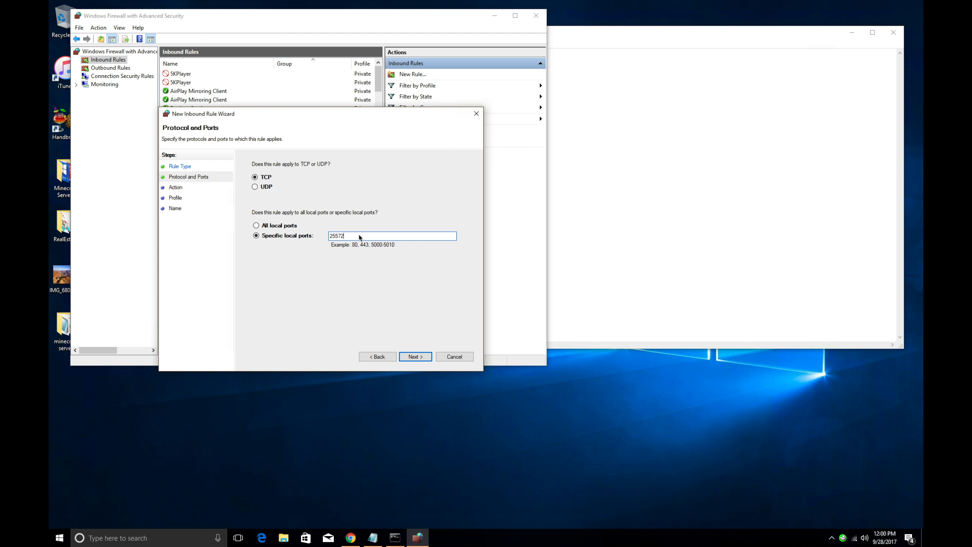
{"action": "left_click", "coordinate": [417, 351]}
{"action": "left_click", "coordinate": [416, 356]}
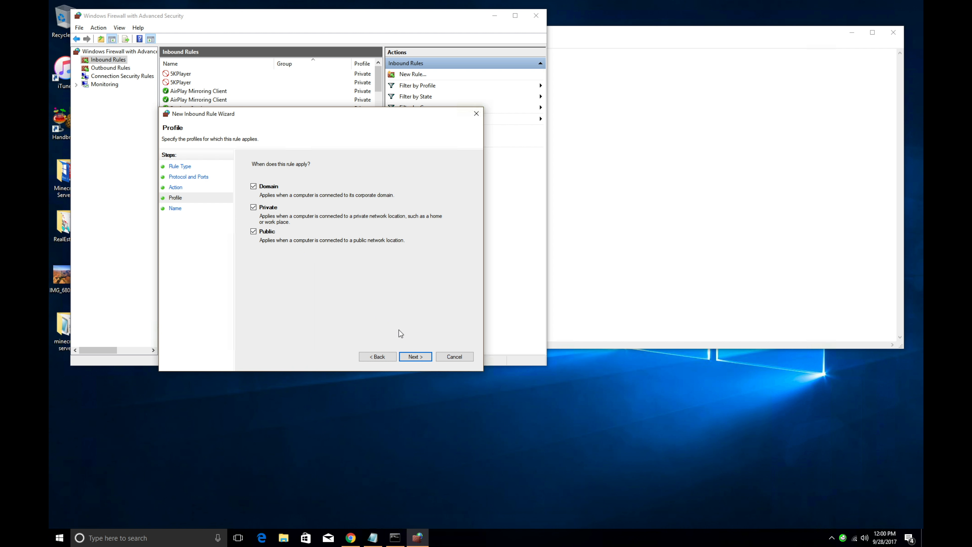
{"action": "left_click", "coordinate": [415, 356]}
{"action": "type", "text": "minecraft "}
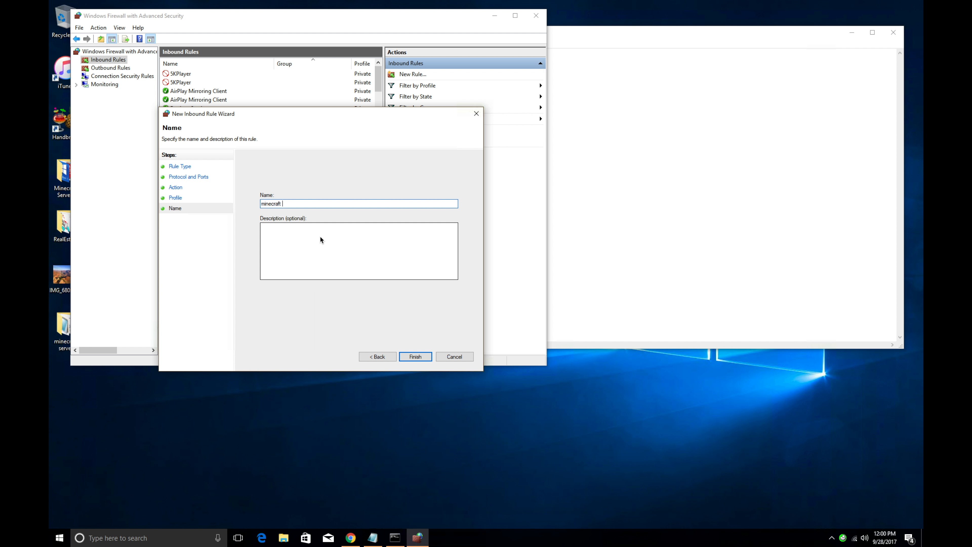
{"action": "type", "text": "25"}
{"action": "type", "text": "cp"}
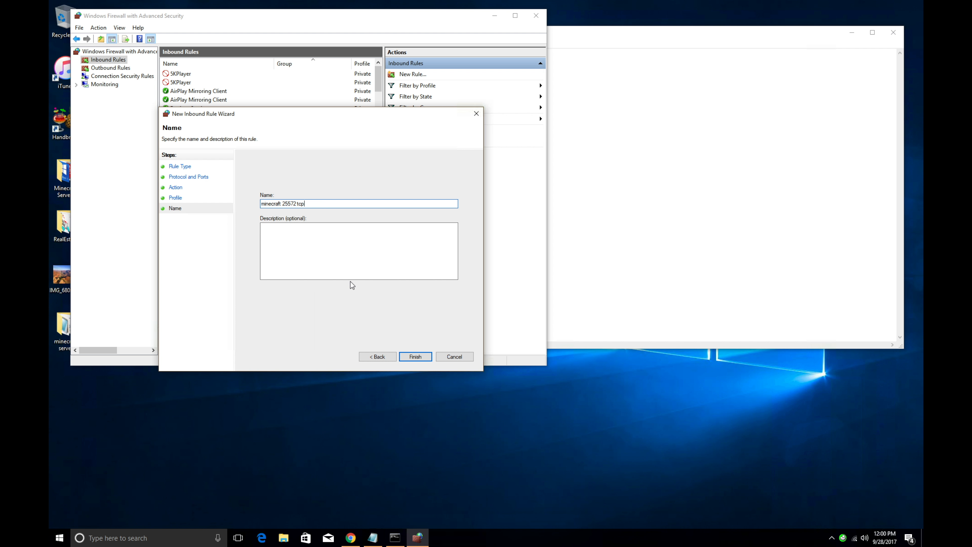
{"action": "left_click", "coordinate": [431, 357]}
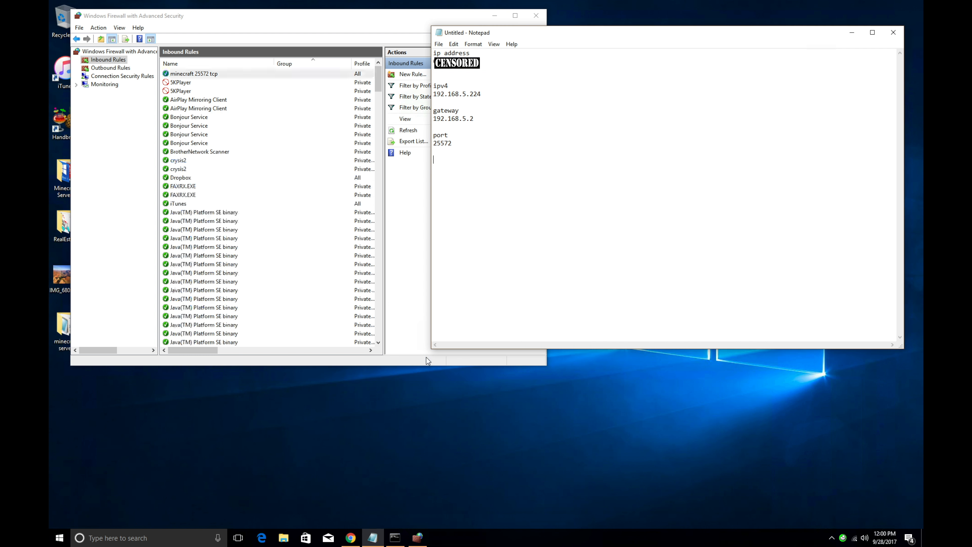
{"action": "left_click", "coordinate": [103, 15]}
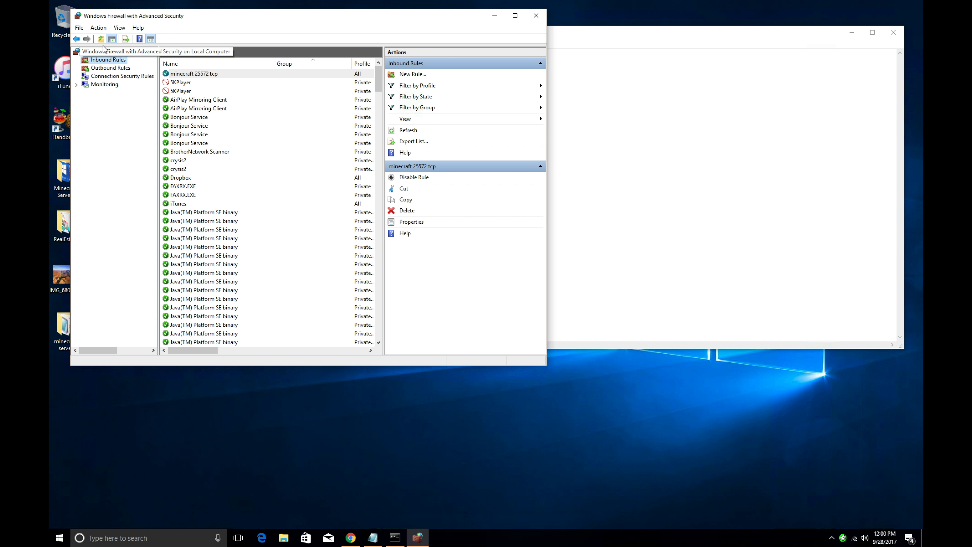
Step: Start another port-based inbound rule for UDP local port 25572
{"action": "left_click", "coordinate": [100, 28]}
{"action": "left_click", "coordinate": [109, 39]}
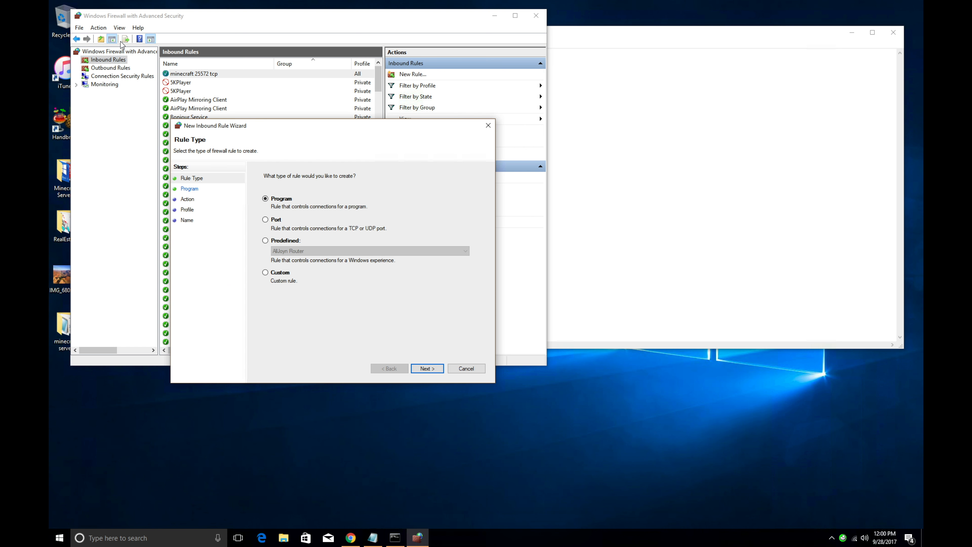
{"action": "left_click", "coordinate": [265, 219]}
{"action": "left_click", "coordinate": [418, 363]}
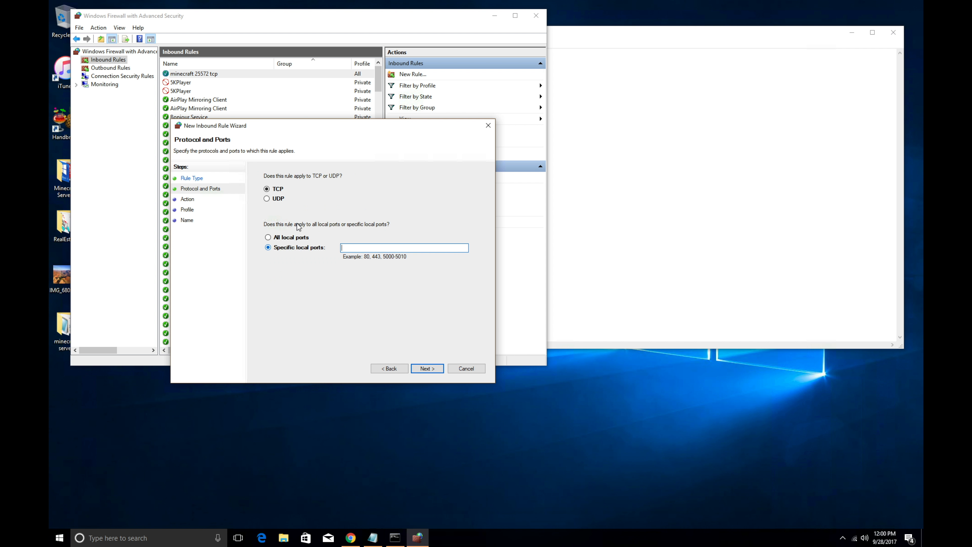
{"action": "left_click", "coordinate": [267, 199]}
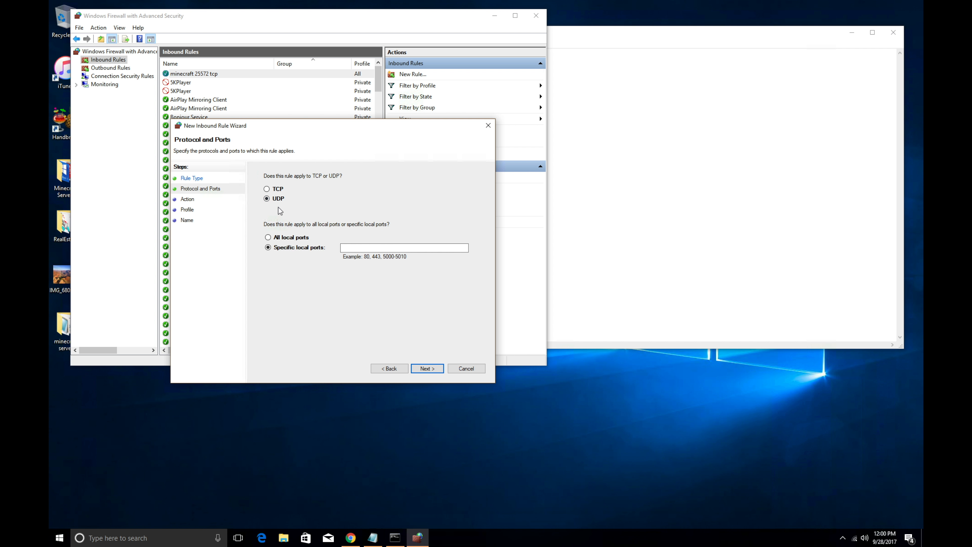
{"action": "left_click", "coordinate": [364, 248]}
{"action": "type", "text": "2"}
{"action": "type", "text": "5572"}
Step: Keep Allow and all profiles, name it 'minecraft 25572 udp', and finish
{"action": "left_click", "coordinate": [436, 370]}
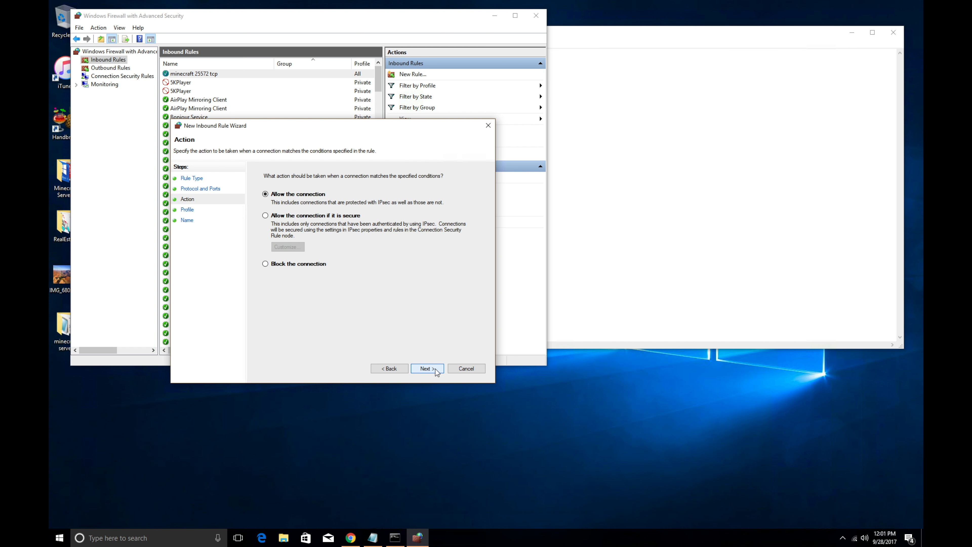
{"action": "left_click", "coordinate": [436, 370]}
{"action": "left_click", "coordinate": [435, 370]}
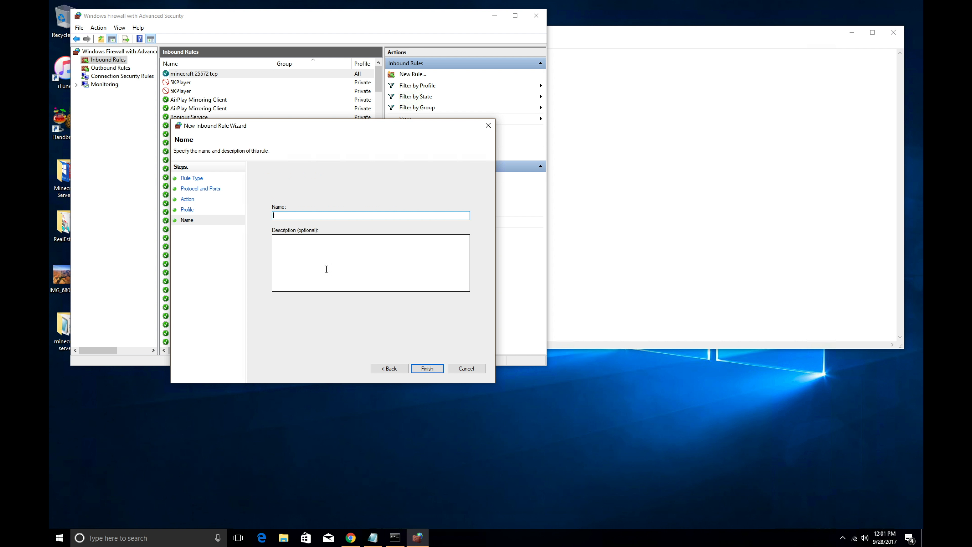
{"action": "type", "text": "minecraft 25572 udp"}
{"action": "left_click", "coordinate": [428, 369]}
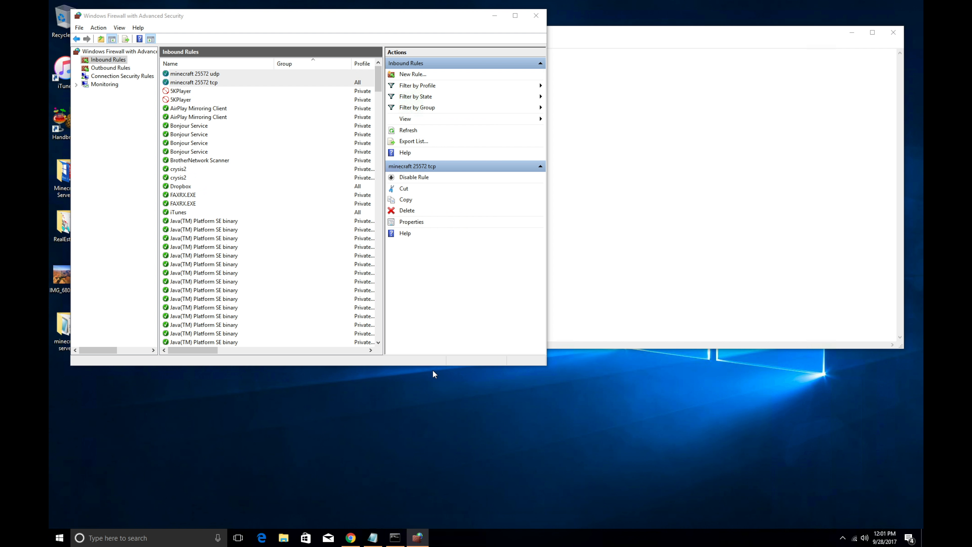
Step: Close the firewall console, shift the notes left, raise the server window, then switch to the Mac
{"action": "left_click", "coordinate": [536, 16]}
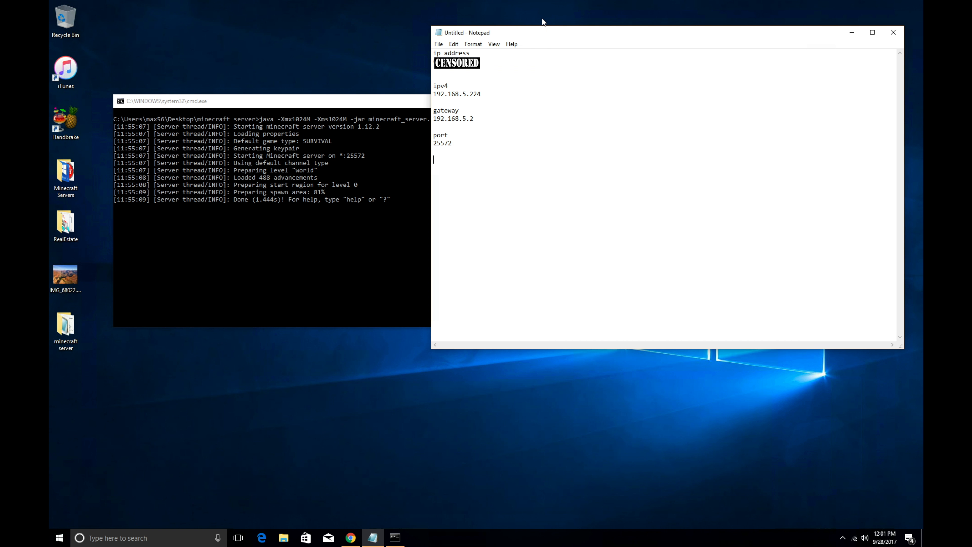
{"action": "left_click_drag", "start_coordinate": [563, 34], "coordinate": [551, 35]}
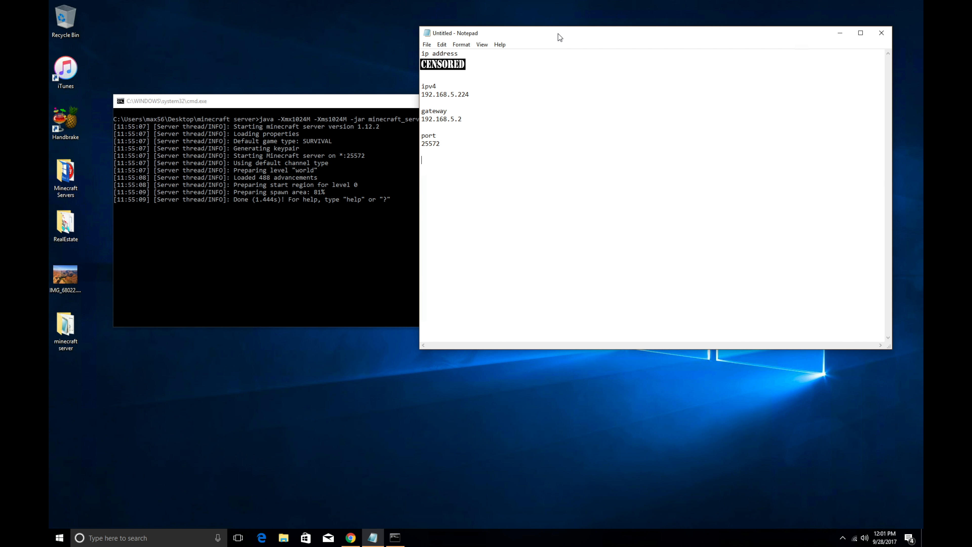
{"action": "left_click", "coordinate": [356, 103]}
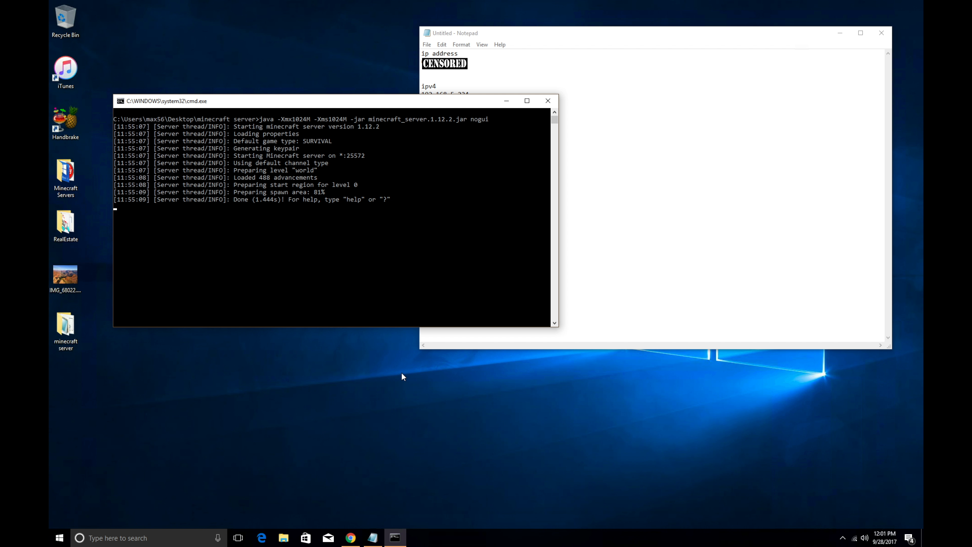
{"action": "key", "text": "ctrl+Right"}
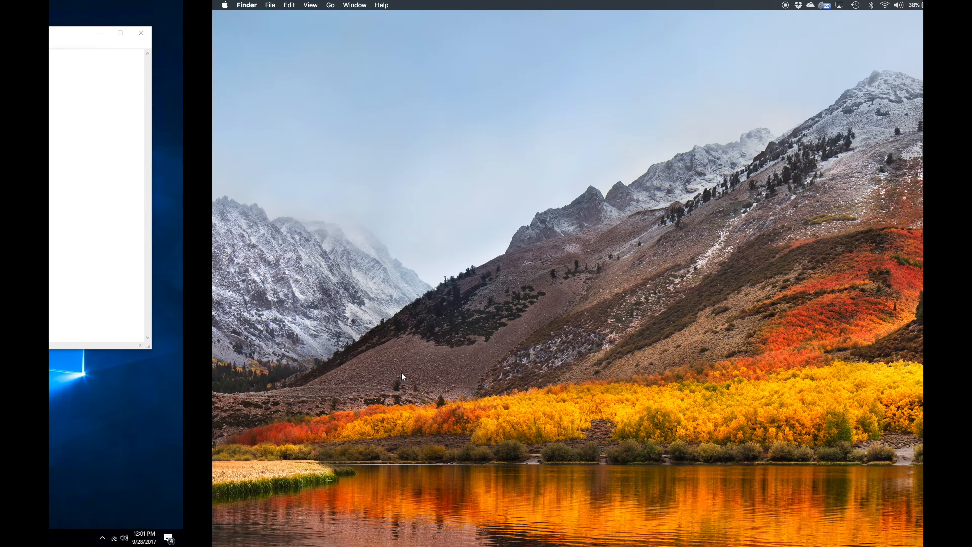
Step: Open the Minecraft Launcher from Launchpad on the Mac
{"action": "mouse_move", "coordinate": [182, 544]}
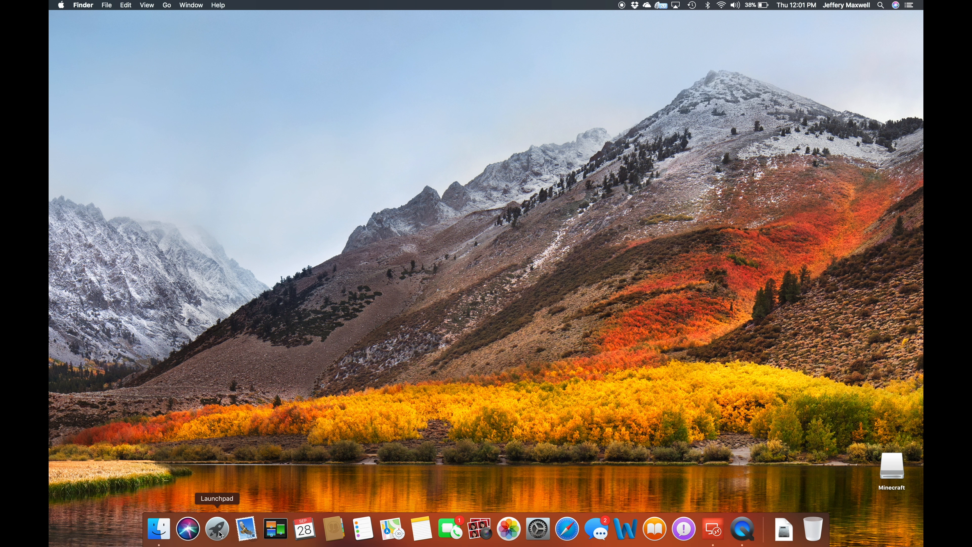
{"action": "left_click", "coordinate": [220, 533]}
{"action": "left_click", "coordinate": [771, 418]}
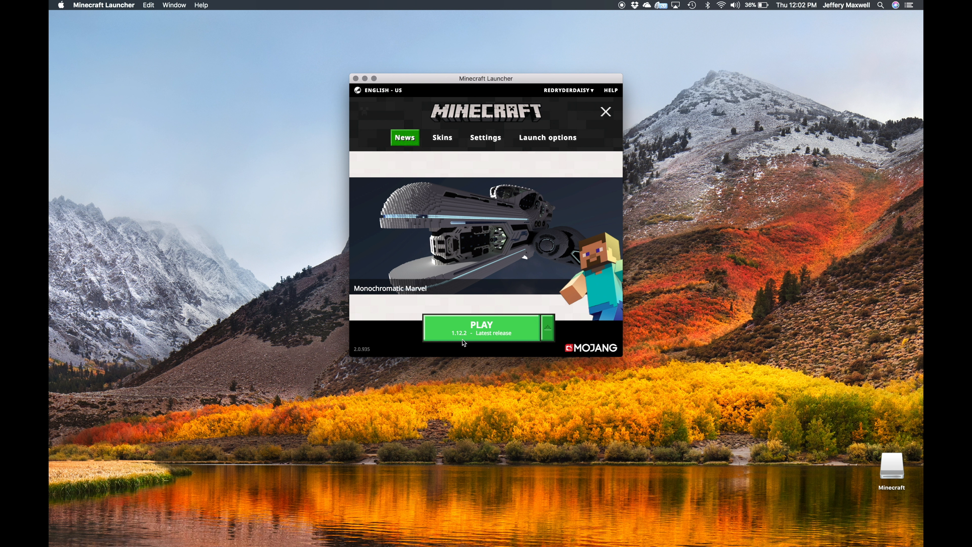
Step: Review launch configurations, keeping Latest release 1.12.2, and return to the News page
{"action": "left_click", "coordinate": [557, 139]}
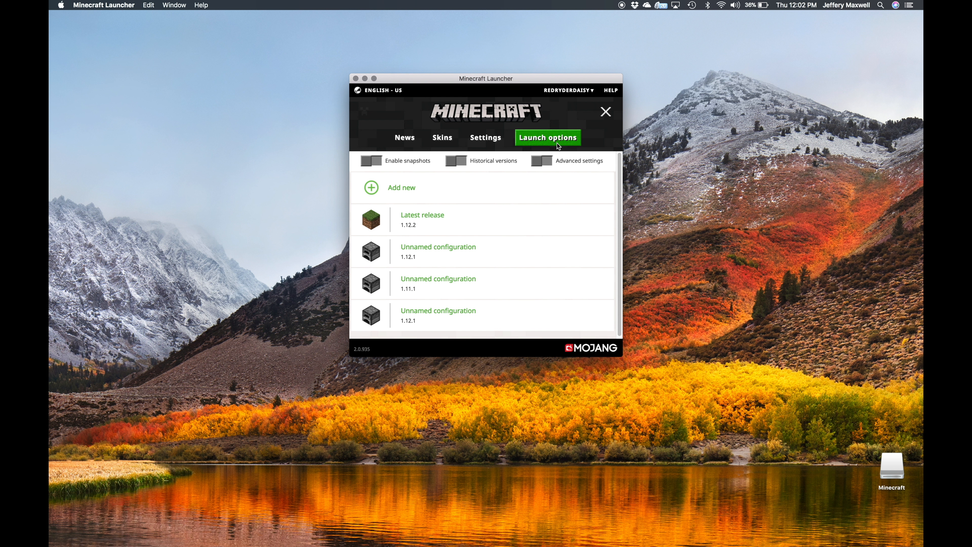
{"action": "left_click", "coordinate": [408, 189]}
{"action": "left_click", "coordinate": [508, 214]}
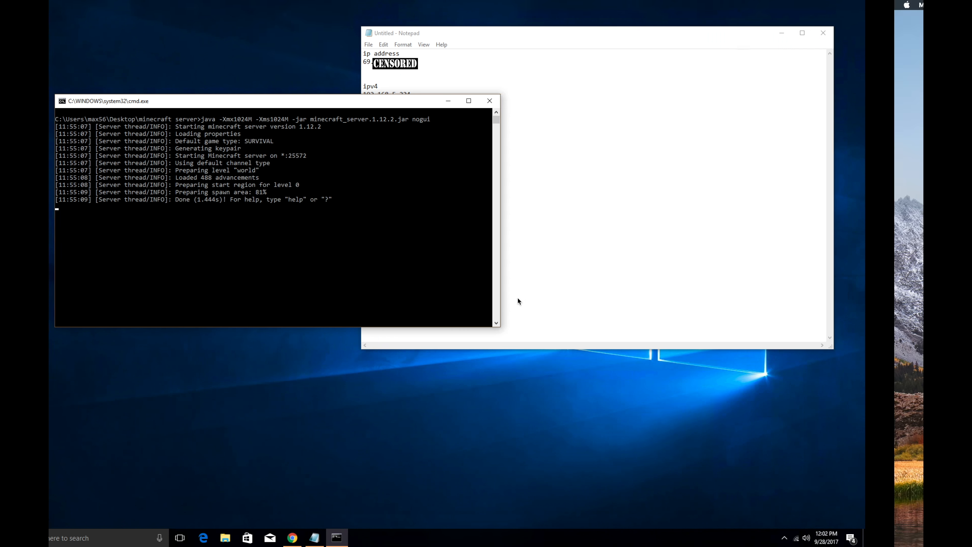
{"action": "left_click", "coordinate": [60, 331]}
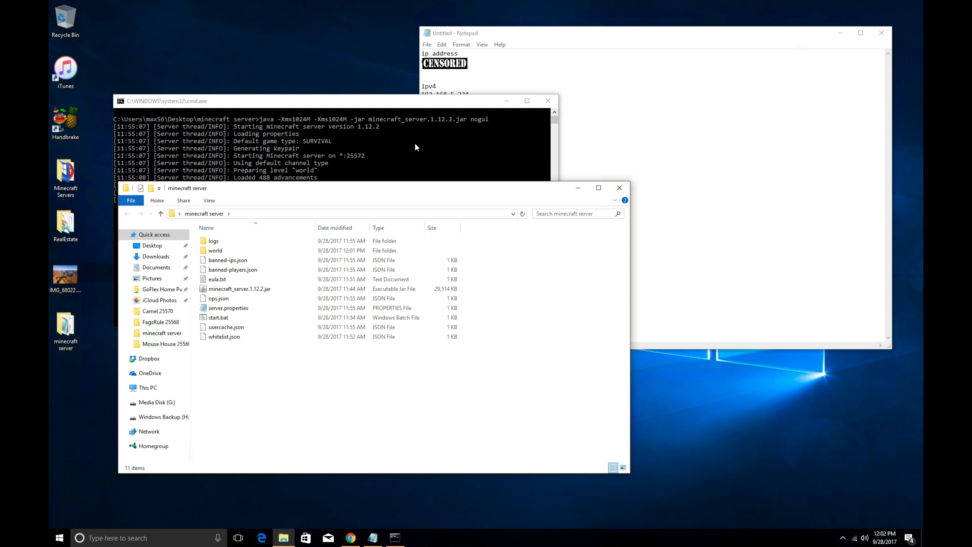
{"action": "left_click", "coordinate": [619, 188]}
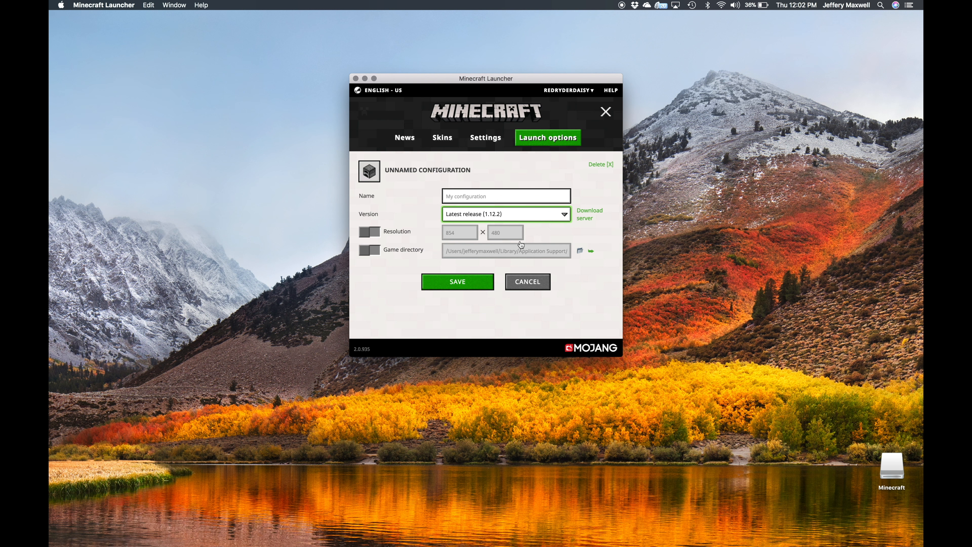
{"action": "left_click", "coordinate": [528, 213]}
{"action": "left_click", "coordinate": [463, 213]}
{"action": "left_click", "coordinate": [403, 138]}
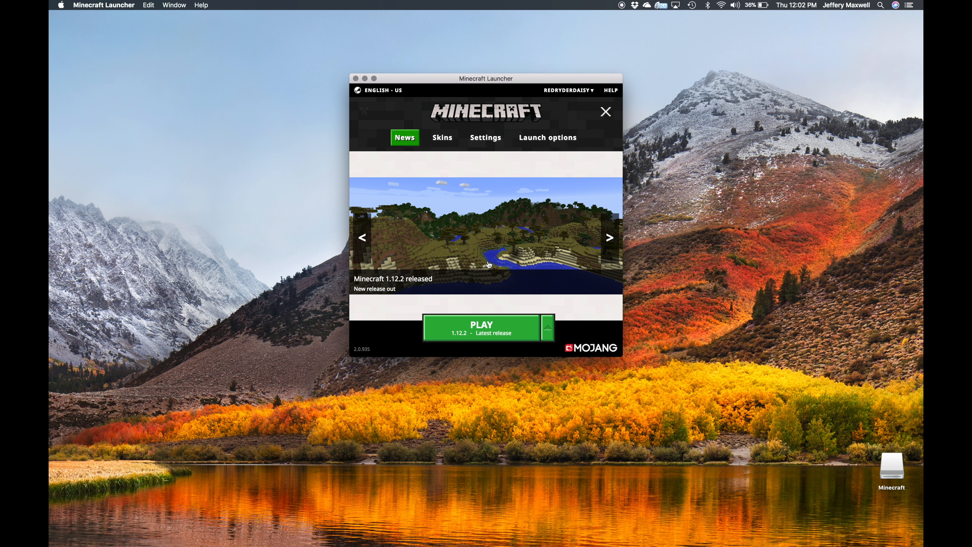
Step: Launch Minecraft 1.12.2 and choose Add Server from the Multiplayer list
{"action": "left_click", "coordinate": [477, 336]}
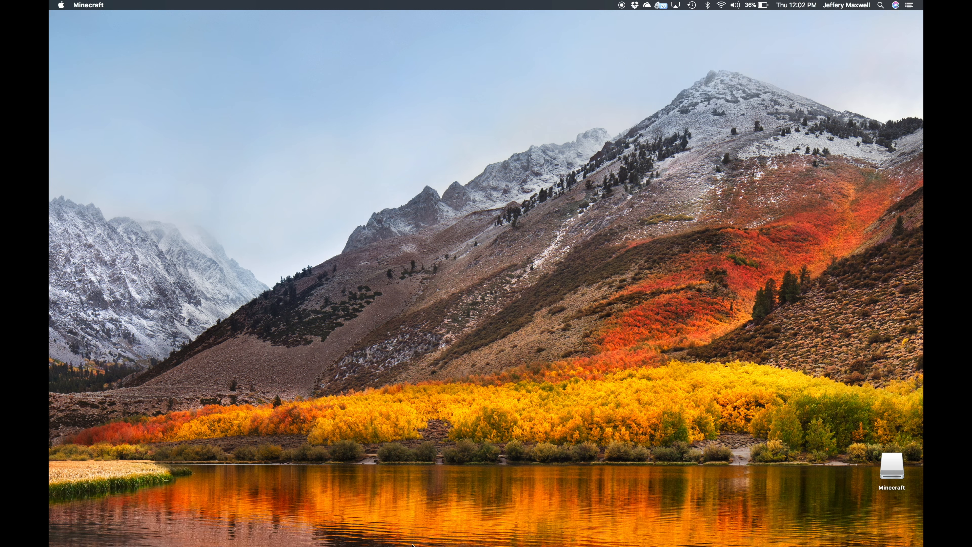
{"action": "mouse_move", "coordinate": [752, 546]}
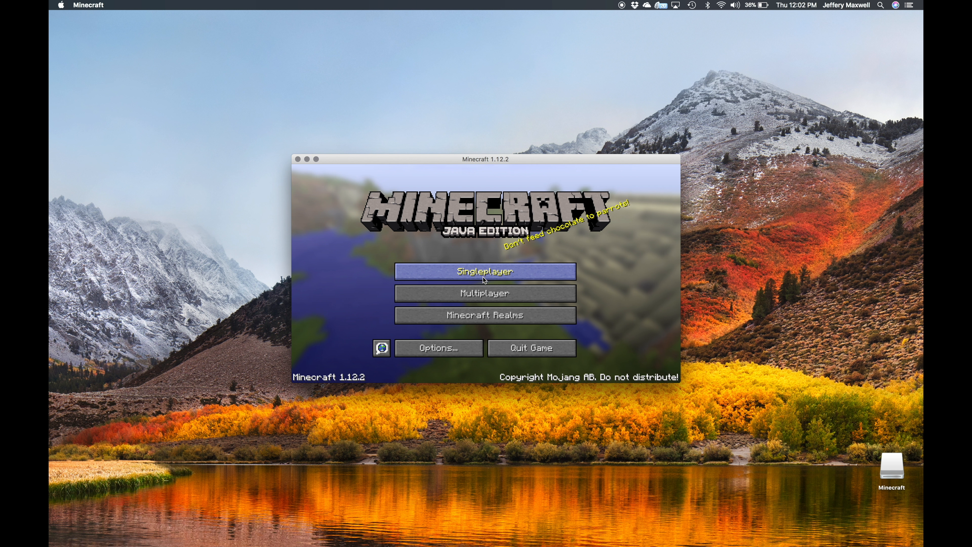
{"action": "left_click", "coordinate": [478, 294]}
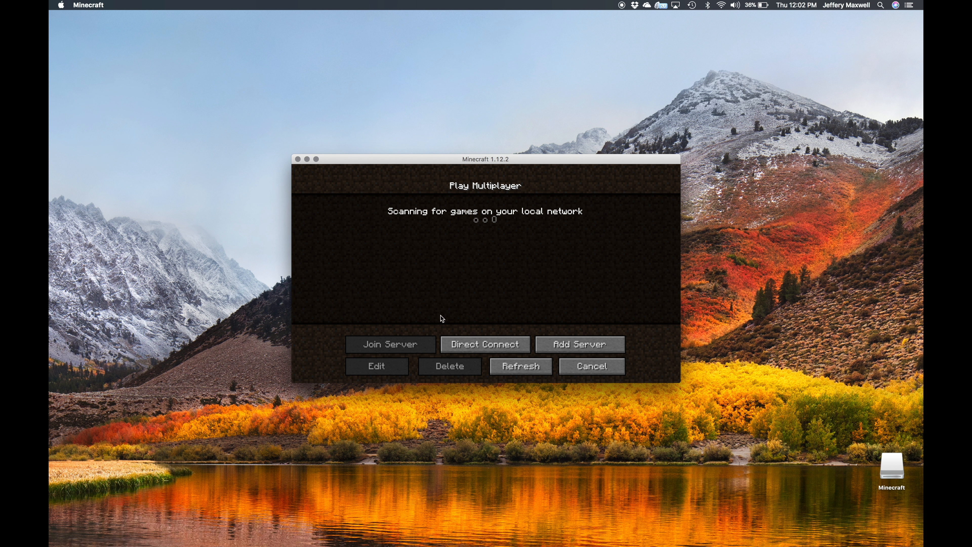
{"action": "left_click", "coordinate": [562, 347]}
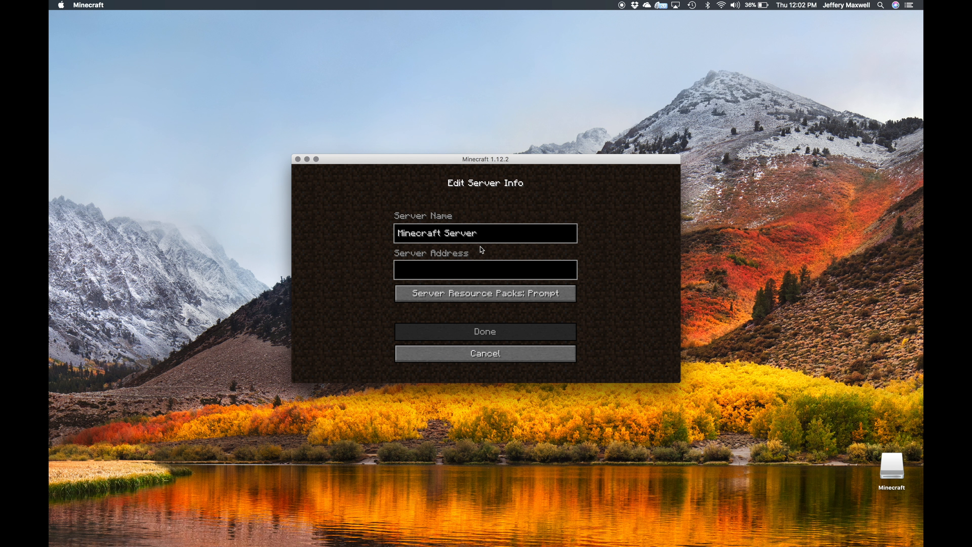